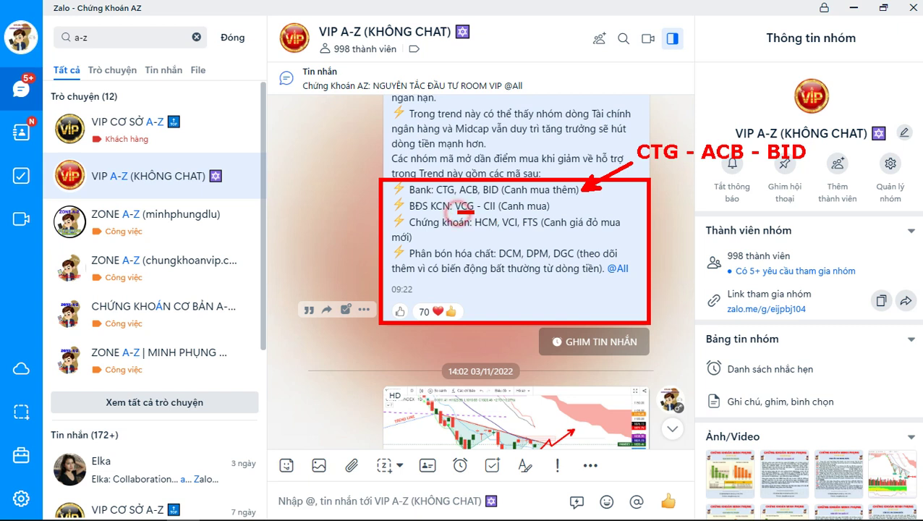
# Draw red pen underlines beneath VCG - CII and beneath HCM, VCI, FTS in the group message.
pyautogui.moveTo(456, 213); pyautogui.dragTo(502, 212)
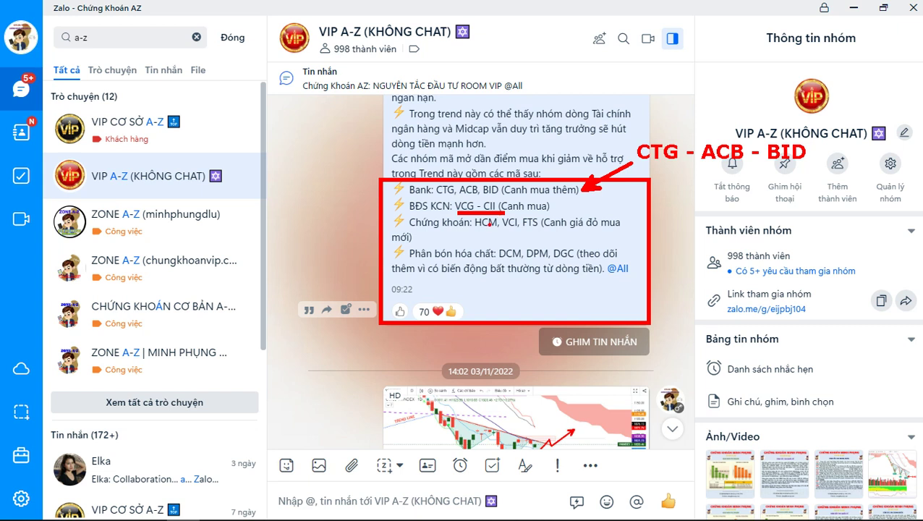
pyautogui.moveTo(475, 230); pyautogui.dragTo(539, 230)
# Clear the annotations, pass through the VMP sheet to the BANK table, and box SỨC KHOẺ in red.
pyautogui.press('Escape')
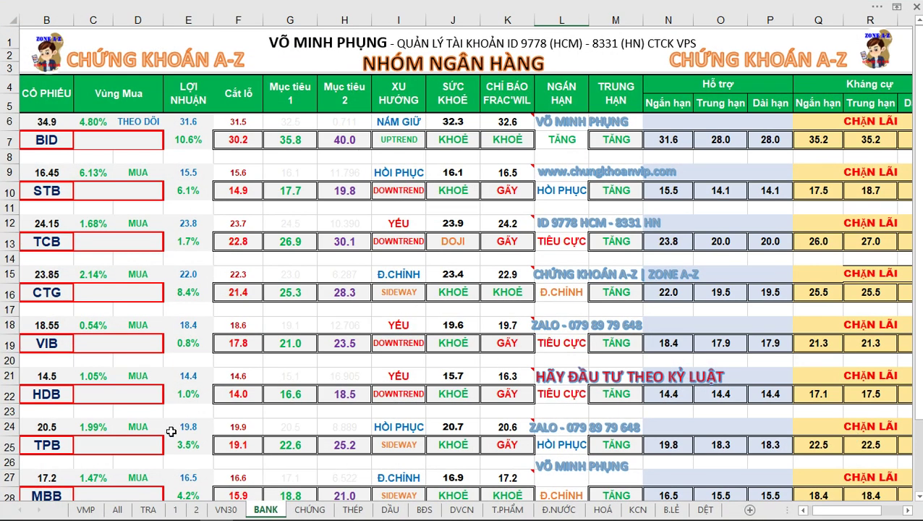
pyautogui.click(93, 507)
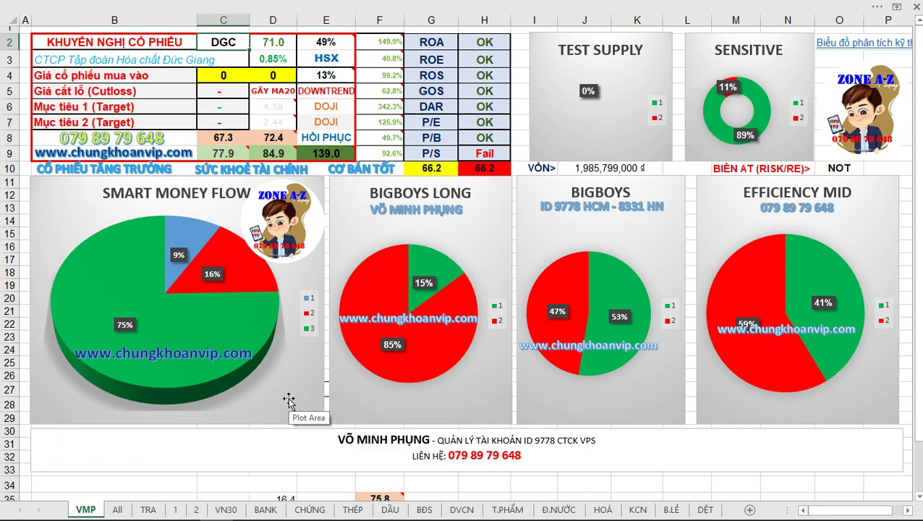
pyautogui.click(266, 508)
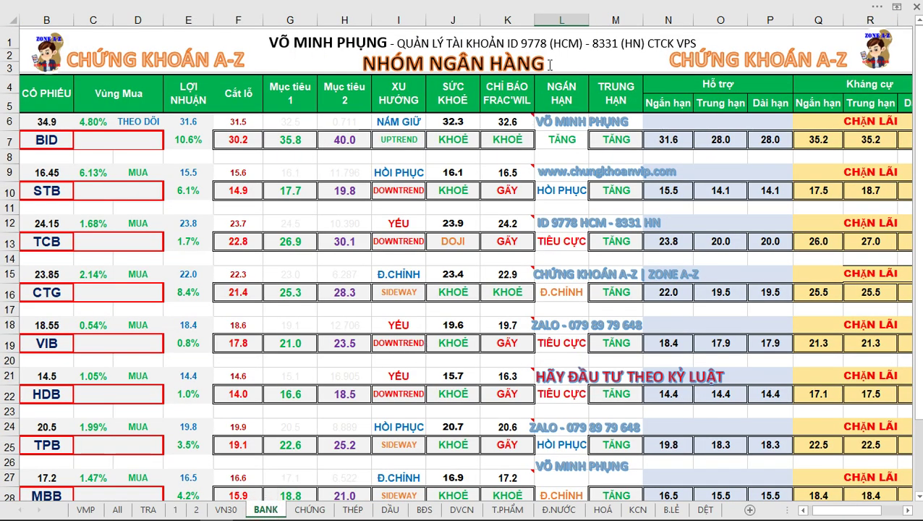
pyautogui.moveTo(426, 73)
pyautogui.mouseDown()
pyautogui.moveTo(426, 432)
pyautogui.moveTo(480, 500)
pyautogui.moveTo(480, 115)
pyautogui.moveTo(425, 72)
pyautogui.mouseUp()
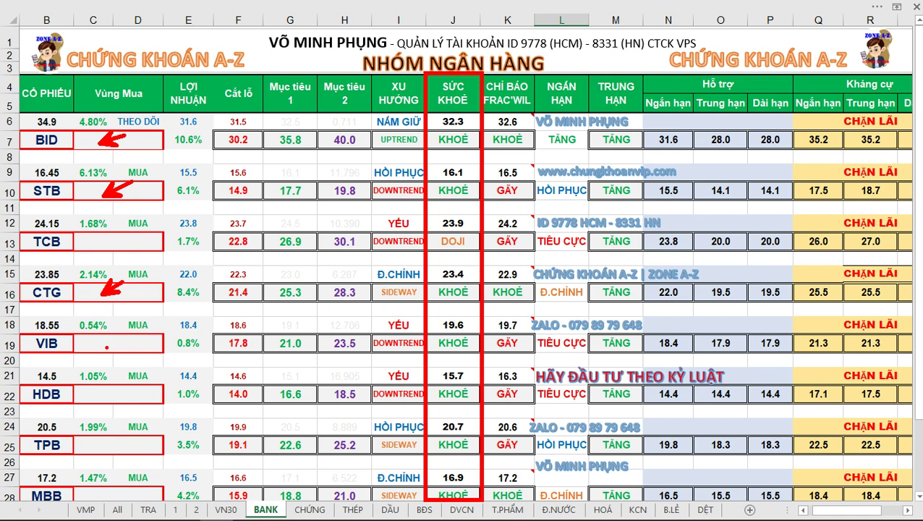
# Replace VIB with ACB in ticker cell B19 of the BANK sheet.
pyautogui.press('Escape')
pyautogui.click(45, 343)
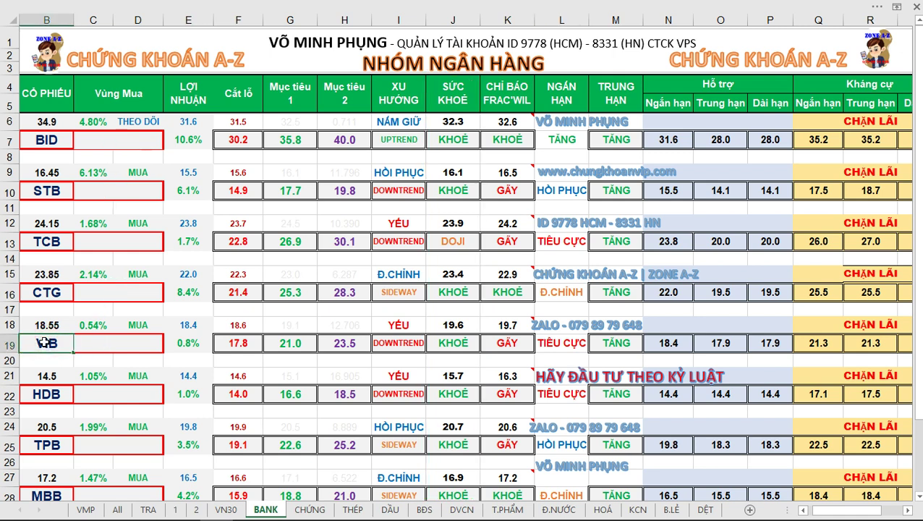
pyautogui.write('ACB')
pyautogui.press('Return')
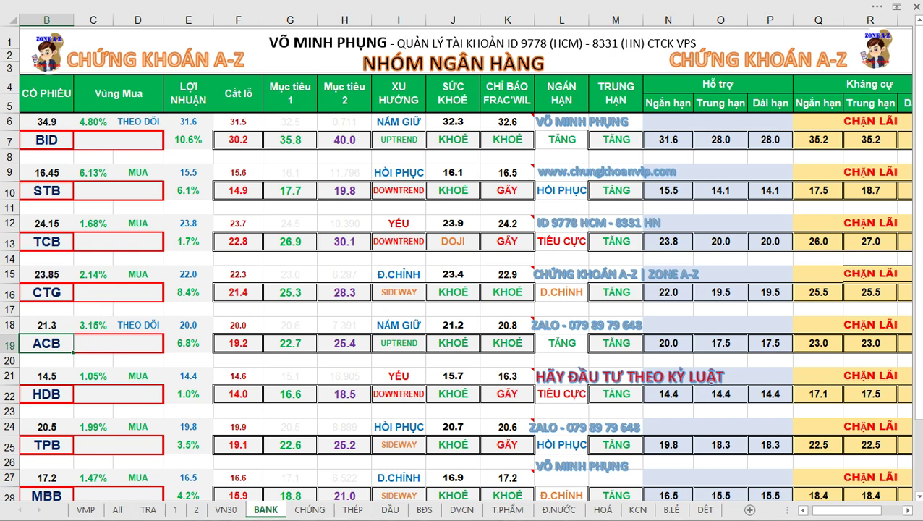
# Circle the ACB, CTG and BID tickers in red.
pyautogui.moveTo(52, 308)
pyautogui.mouseDown()
pyautogui.moveTo(30, 351)
pyautogui.moveTo(61, 311)
pyautogui.mouseUp()
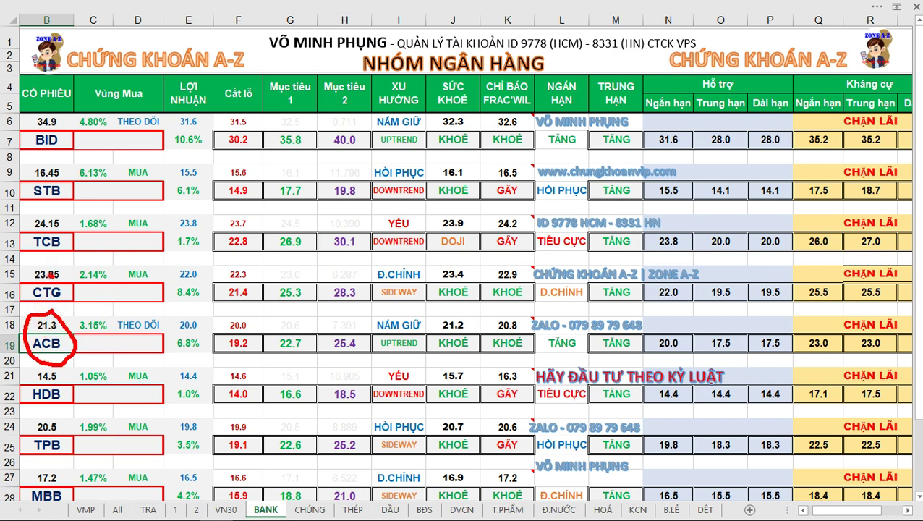
pyautogui.moveTo(52, 275)
pyautogui.mouseDown()
pyautogui.moveTo(29, 291)
pyautogui.moveTo(72, 277)
pyautogui.moveTo(42, 267)
pyautogui.mouseUp()
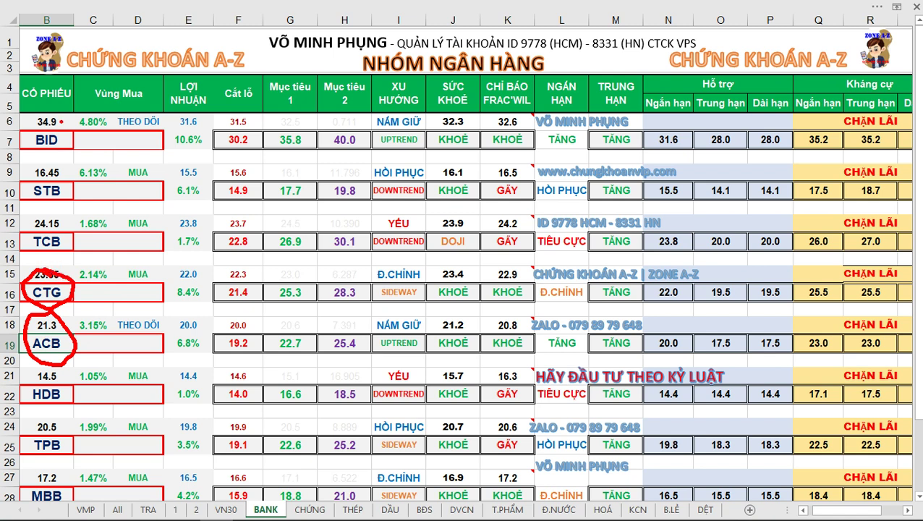
pyautogui.moveTo(62, 107)
pyautogui.mouseDown()
pyautogui.moveTo(29, 122)
pyautogui.moveTo(45, 156)
pyautogui.moveTo(73, 116)
pyautogui.moveTo(59, 108)
pyautogui.mouseUp()
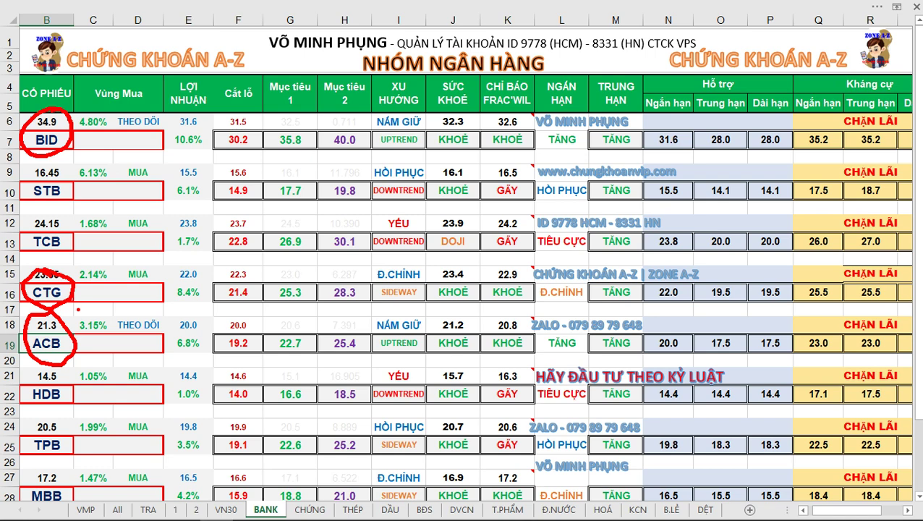
# Set the VMP dashboard ticker to STB, then circle the 0% in E2 with a pointing arrow.
pyautogui.click(85, 509)
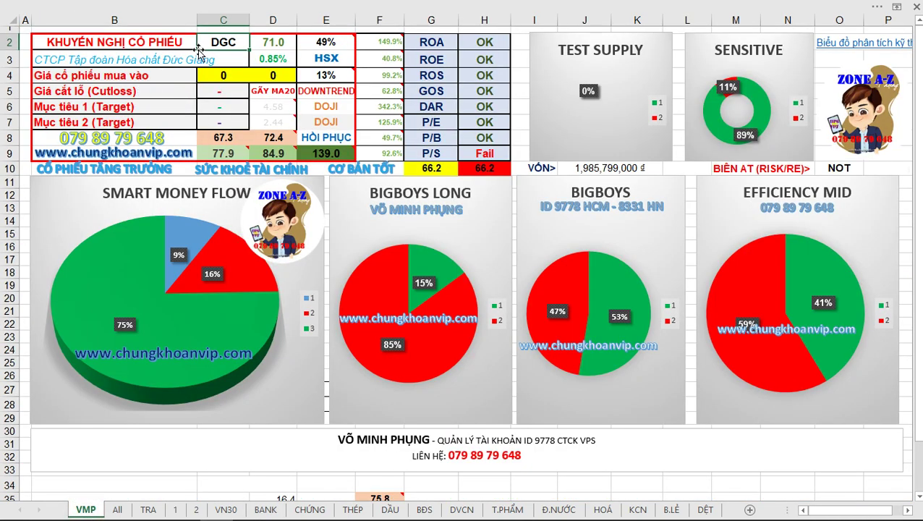
pyautogui.write('STB')
pyautogui.press('Return')
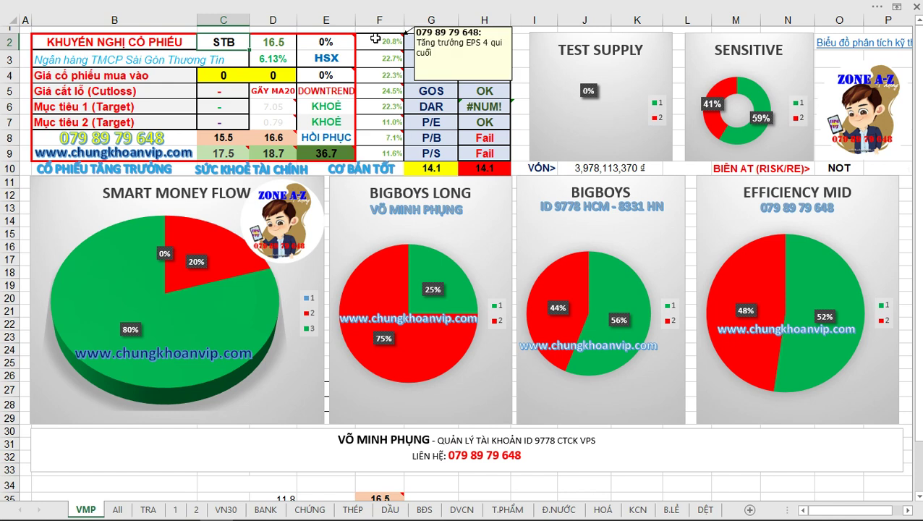
pyautogui.moveTo(307, 43)
pyautogui.mouseDown()
pyautogui.moveTo(341, 28)
pyautogui.moveTo(332, 85)
pyautogui.moveTo(344, 48)
pyautogui.moveTo(333, 36)
pyautogui.mouseUp()
pyautogui.moveTo(373, 159)
pyautogui.mouseDown()
pyautogui.moveTo(324, 81)
pyautogui.moveTo(354, 92)
pyautogui.mouseUp()
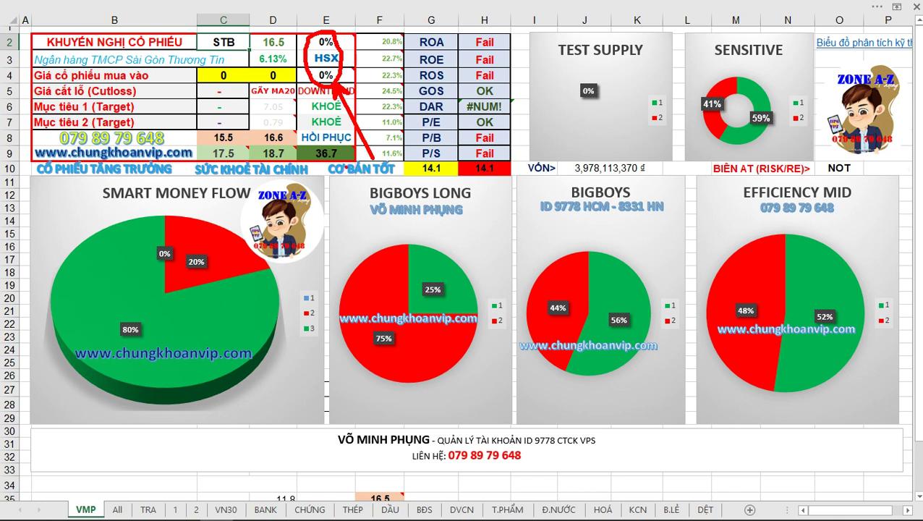
# Cycle the VMP ticker through CTG, ACB and BID, then return to the BANK table.
pyautogui.write('C')
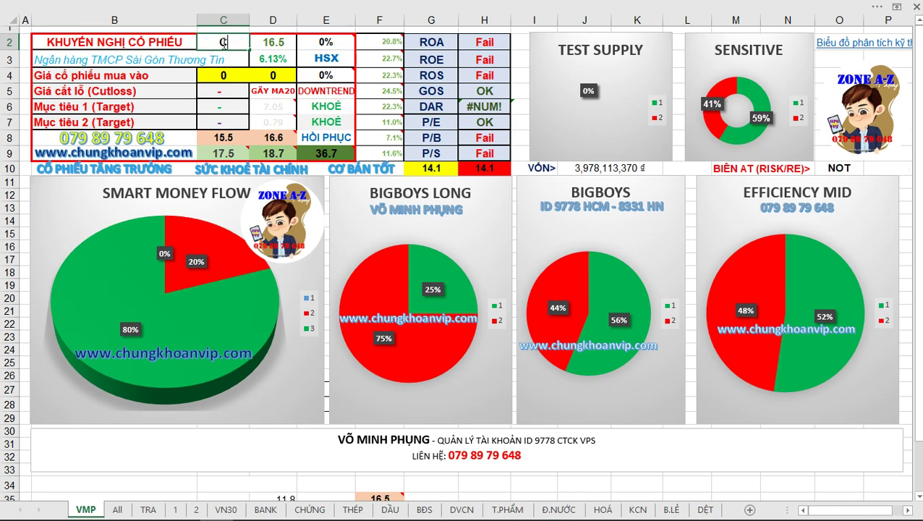
pyautogui.write('TG')
pyautogui.press('Return')
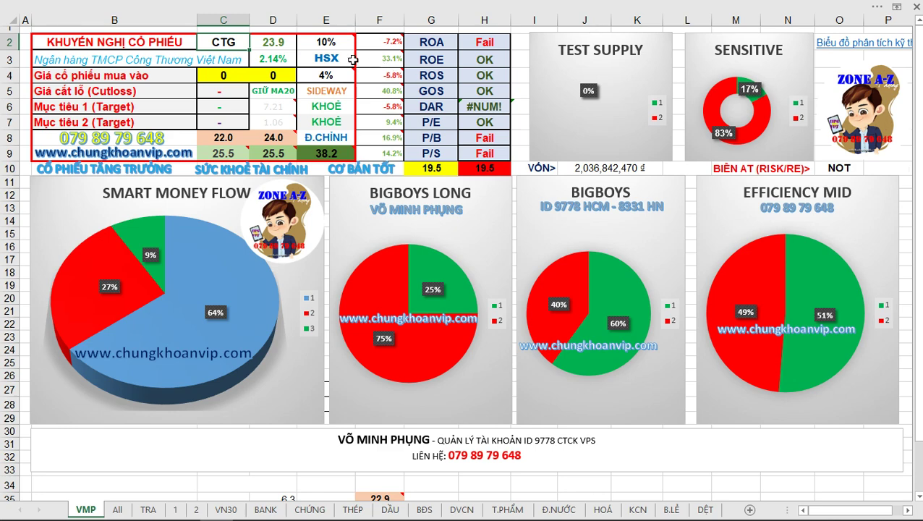
pyautogui.write('ACB')
pyautogui.press('Return')
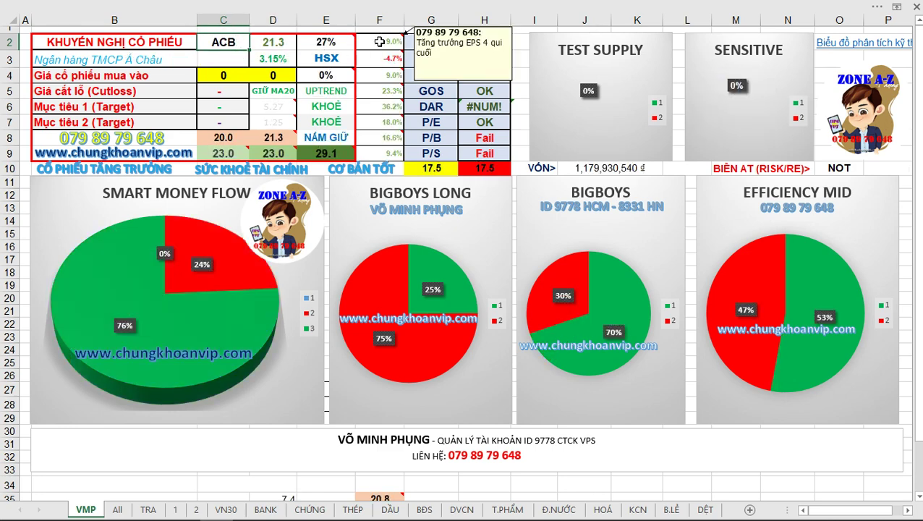
pyautogui.click(217, 43)
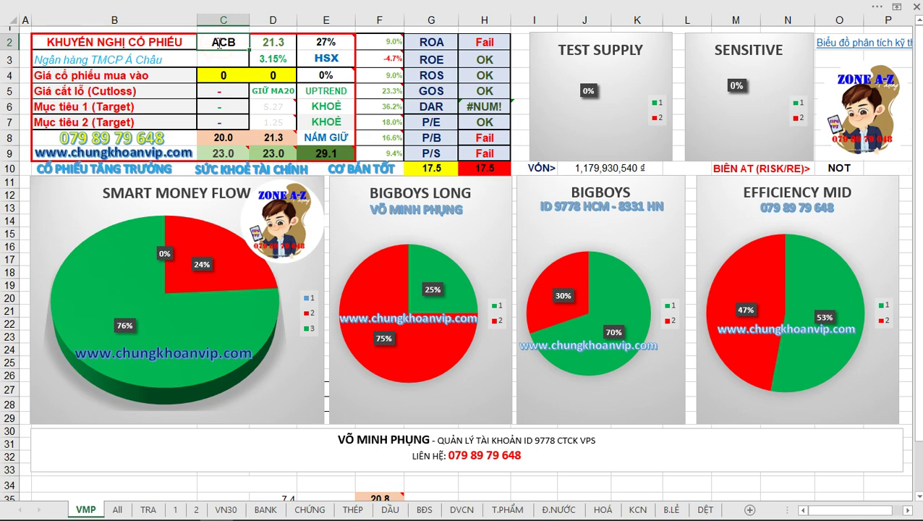
pyautogui.write('BID')
pyautogui.press('Tab')
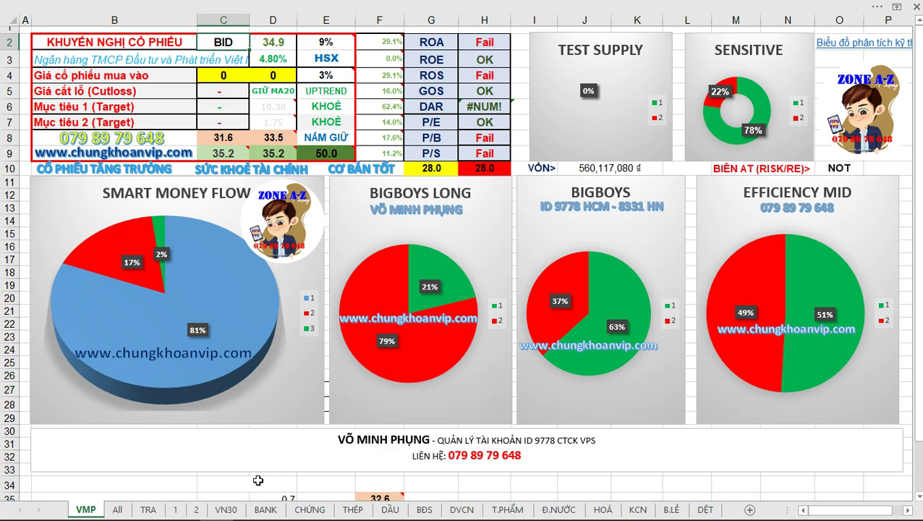
pyautogui.click(259, 510)
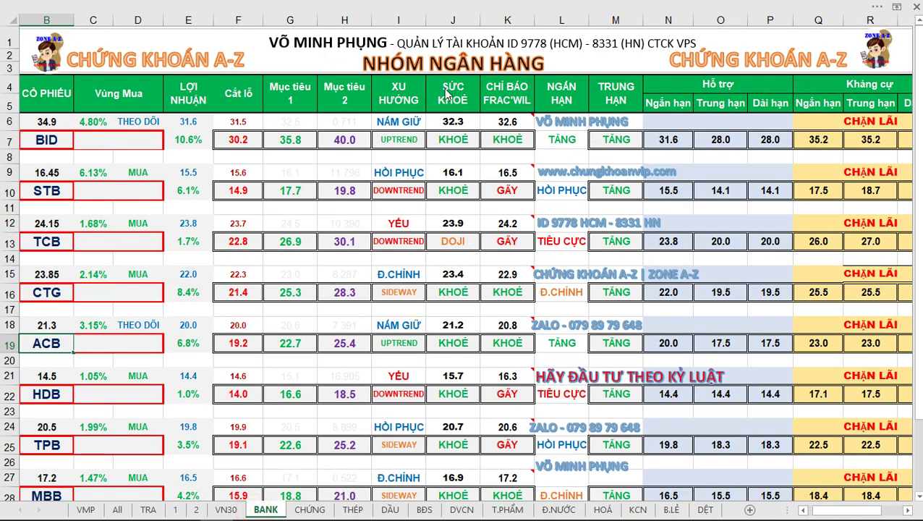
# Box the SỨC KHOẺ column in red on the CHỨNG sheet and add an arrow labelled 30-40%.
pyautogui.moveTo(427, 75)
pyautogui.mouseDown()
pyautogui.moveTo(479, 303)
pyautogui.moveTo(481, 500)
pyautogui.mouseUp()
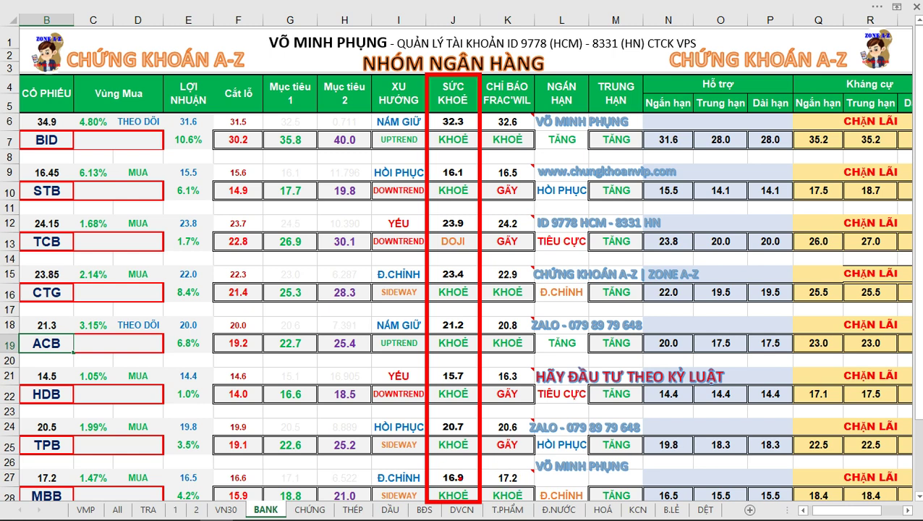
pyautogui.press('Escape')
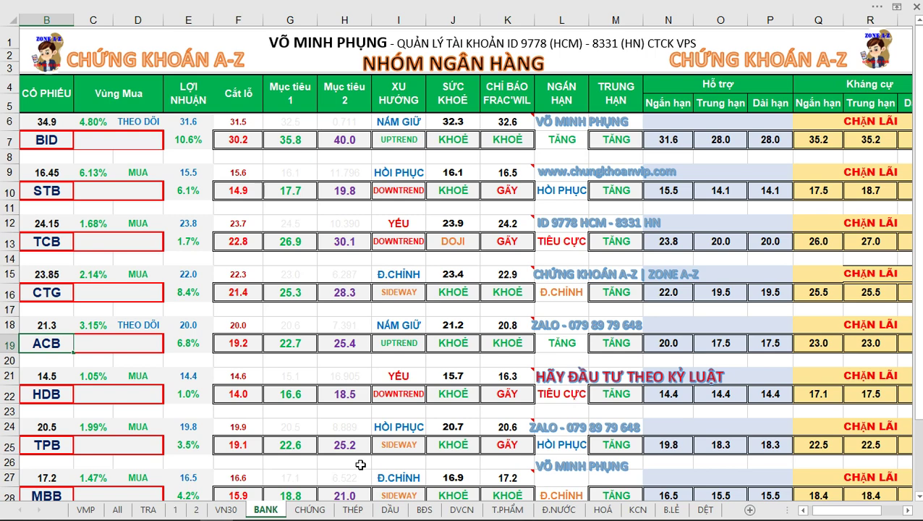
pyautogui.click(307, 509)
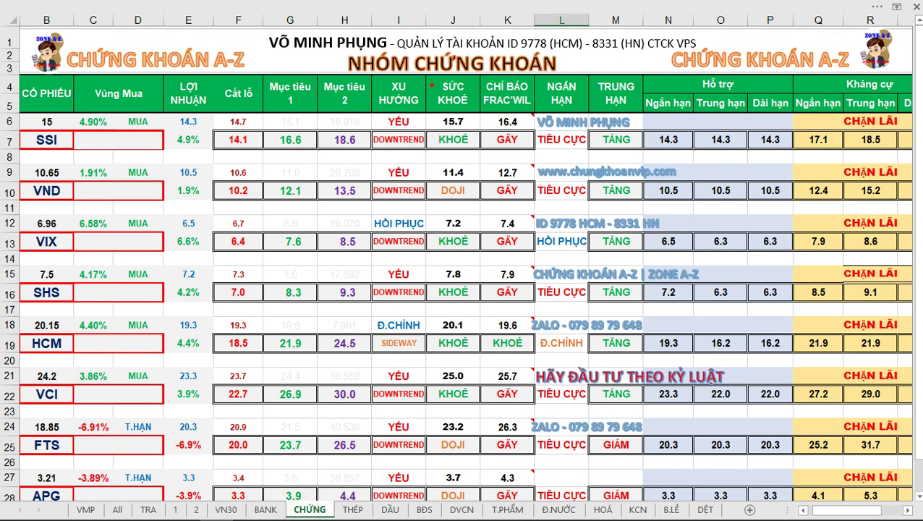
pyautogui.moveTo(427, 76); pyautogui.dragTo(477, 497)
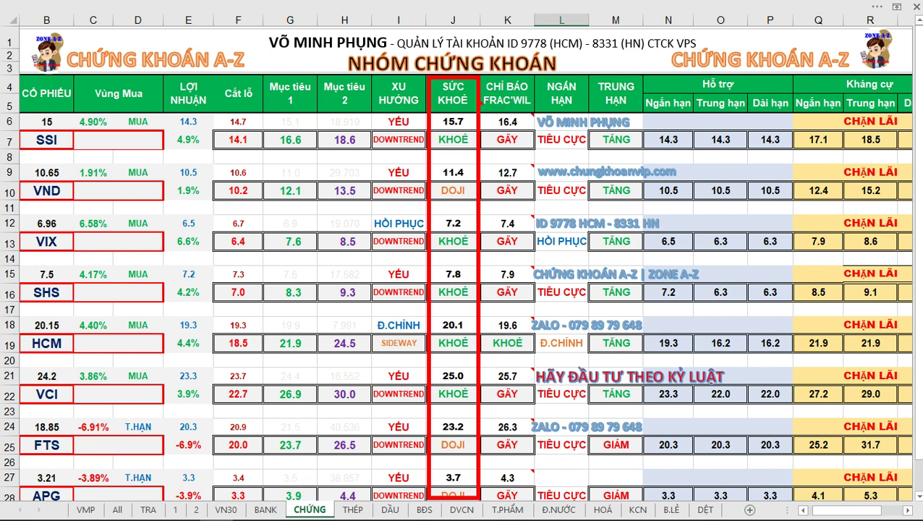
pyautogui.moveTo(481, 106); pyautogui.dragTo(572, 58)
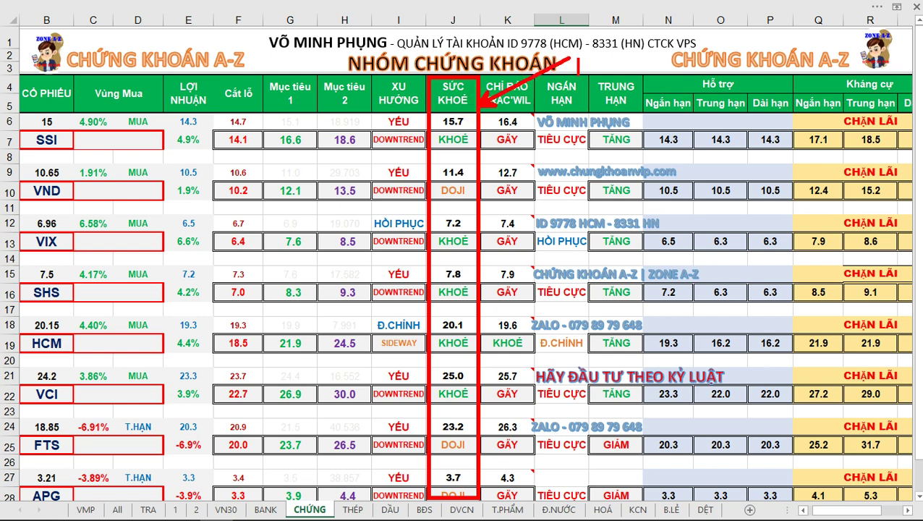
pyautogui.write('30-4')
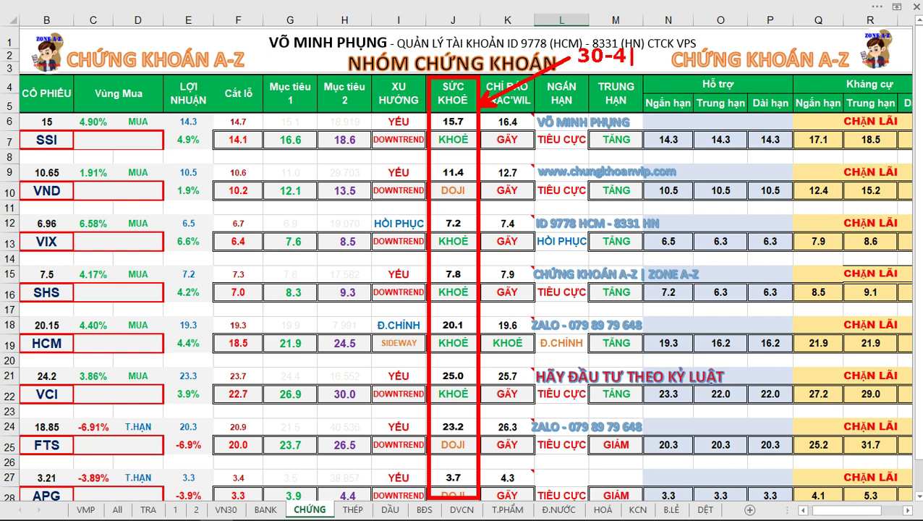
pyautogui.write('0%')
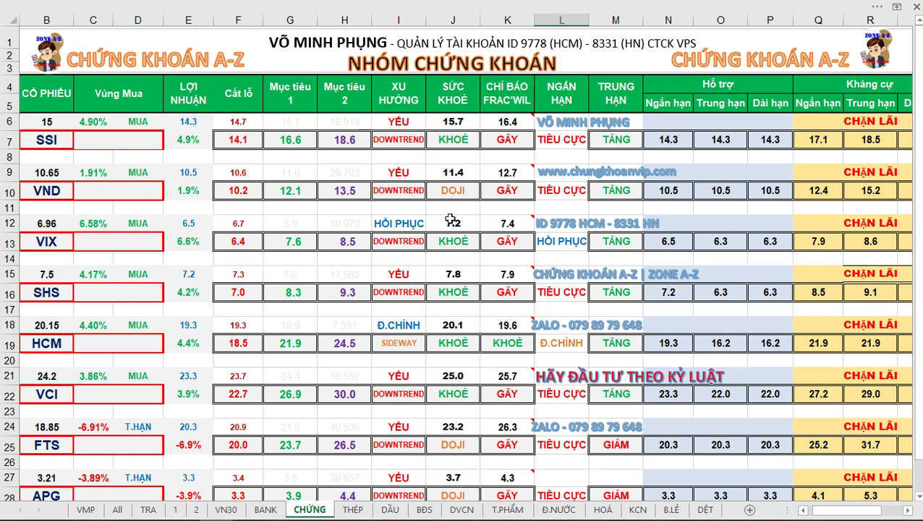
# Open the retail group sheet, then check Zalo and the FireAnt VNINDEX chart.
pyautogui.click(671, 509)
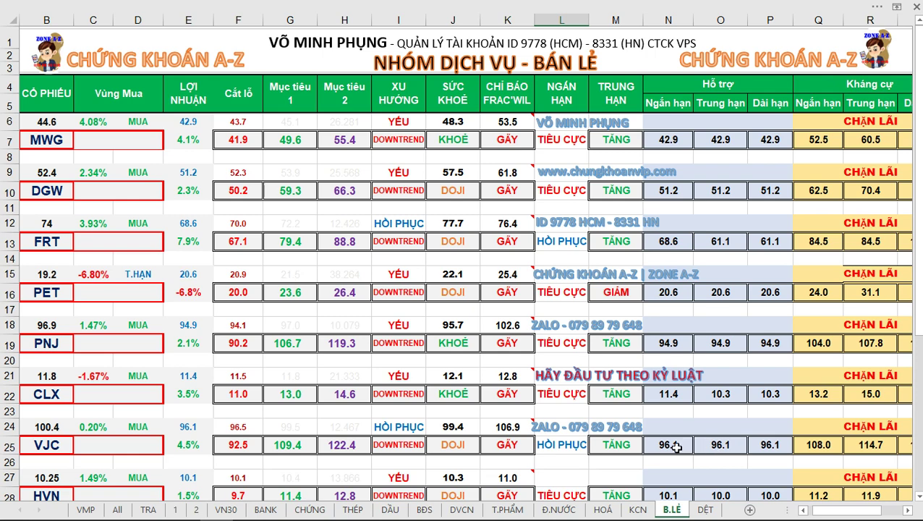
pyautogui.hotkey('alt', 'Tab')
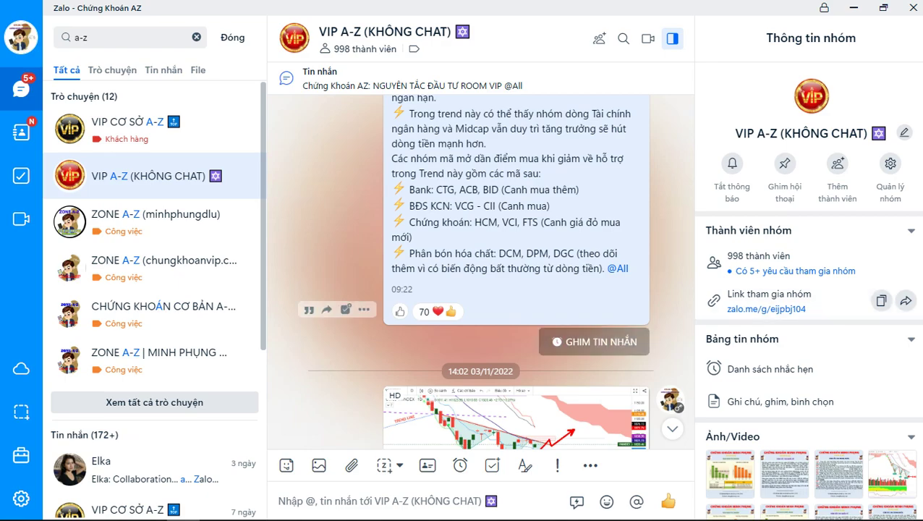
pyautogui.hotkey('alt', 'Tab')
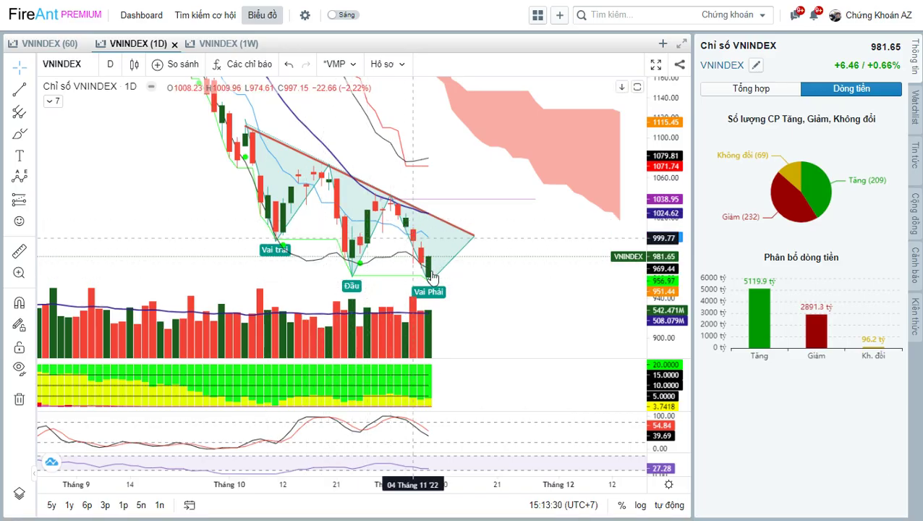
pyautogui.moveTo(504, 244); pyautogui.dragTo(493, 239)
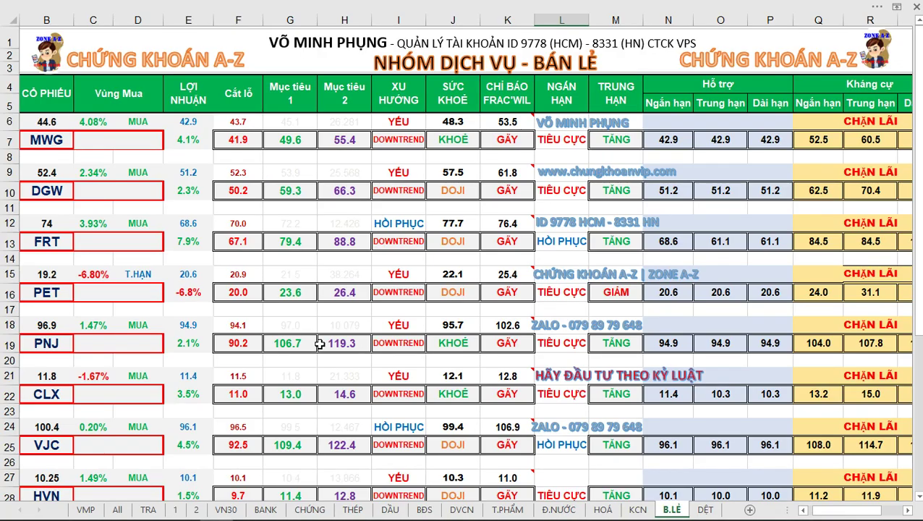
# Step through the THÉP and DẦU sheets to the BĐS real-estate group sheet.
pyautogui.click(353, 509)
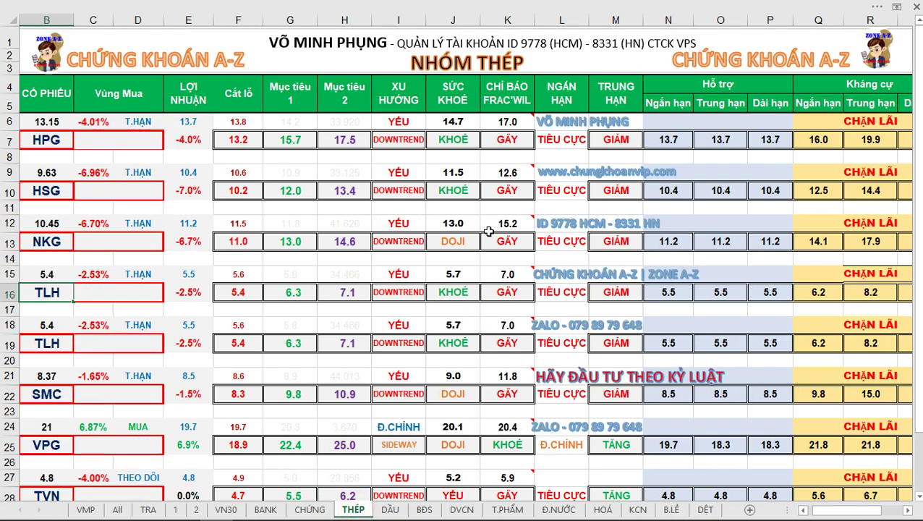
pyautogui.click(390, 509)
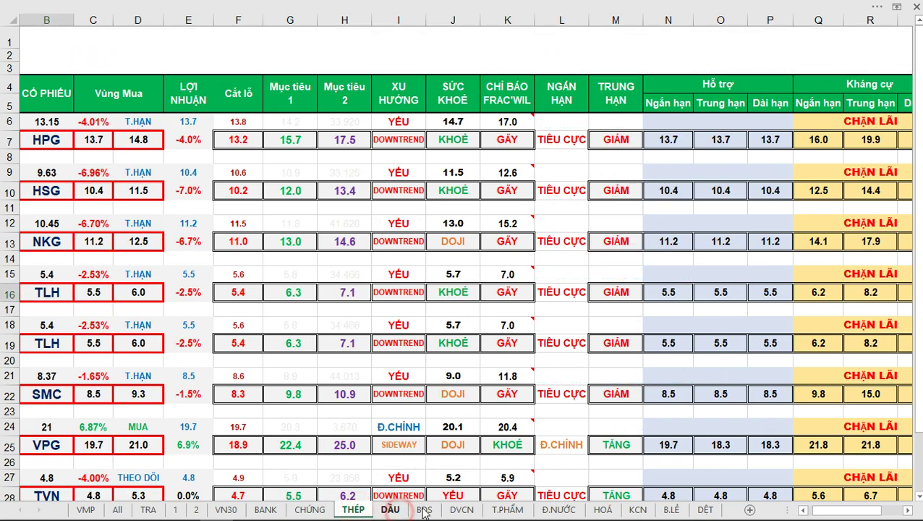
pyautogui.click(425, 510)
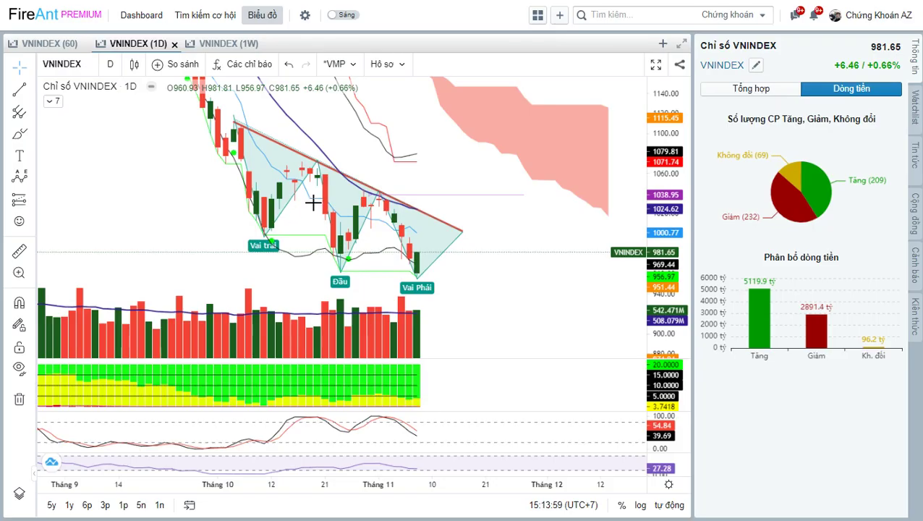
# Draw a red arrow at the daily VNINDEX triangle apex and label it YEU.
pyautogui.moveTo(448, 204)
pyautogui.mouseDown()
pyautogui.moveTo(406, 175)
pyautogui.moveTo(460, 154)
pyautogui.mouseUp()
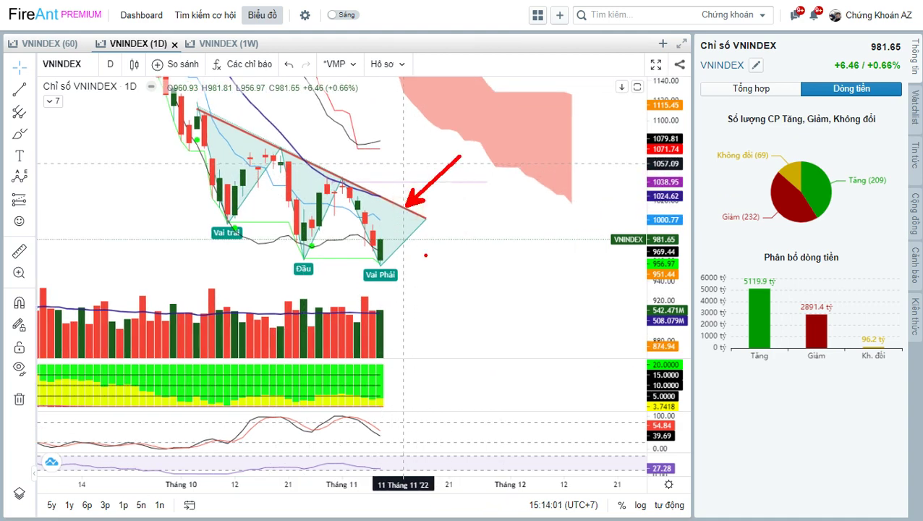
pyautogui.moveTo(388, 248); pyautogui.dragTo(413, 215)
pyautogui.moveTo(472, 147); pyautogui.dragTo(472, 164)
pyautogui.write('GIA')
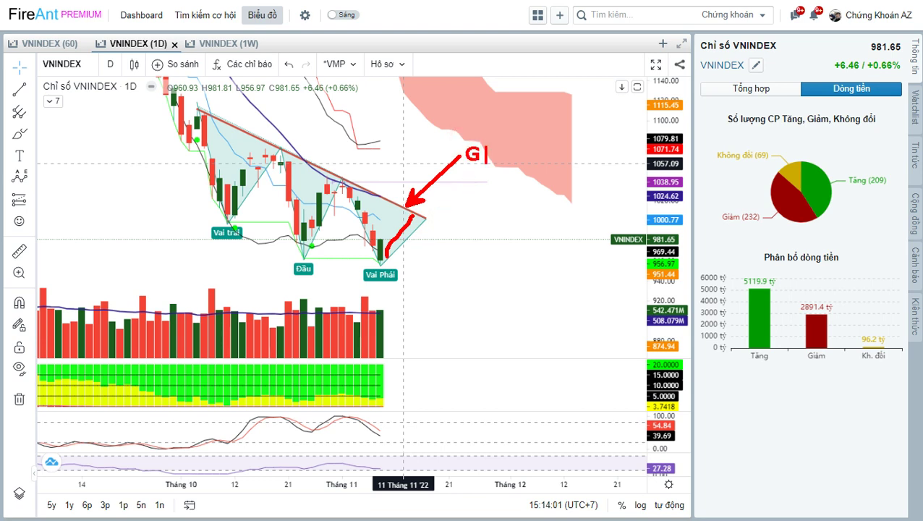
pyautogui.press('BackSpace')
pyautogui.press('BackSpace')
pyautogui.press('BackSpace')
pyautogui.write('YEU')
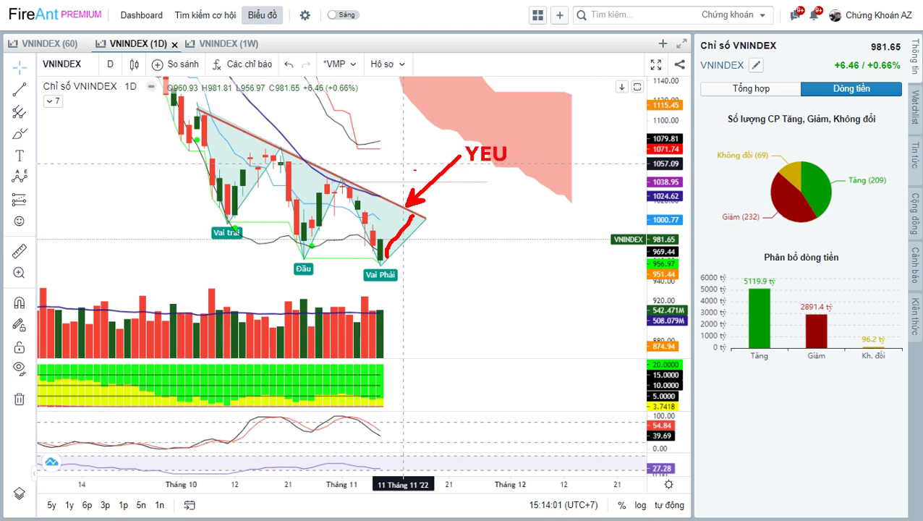
# Clear the marks and switch to the hourly VNINDEX (60) chart.
pyautogui.press('Escape')
pyautogui.click(43, 44)
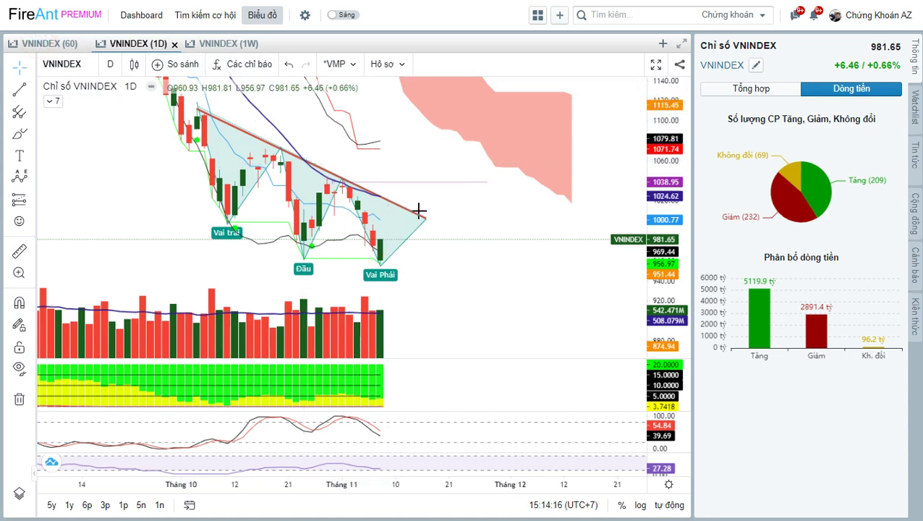
pyautogui.click(569, 222)
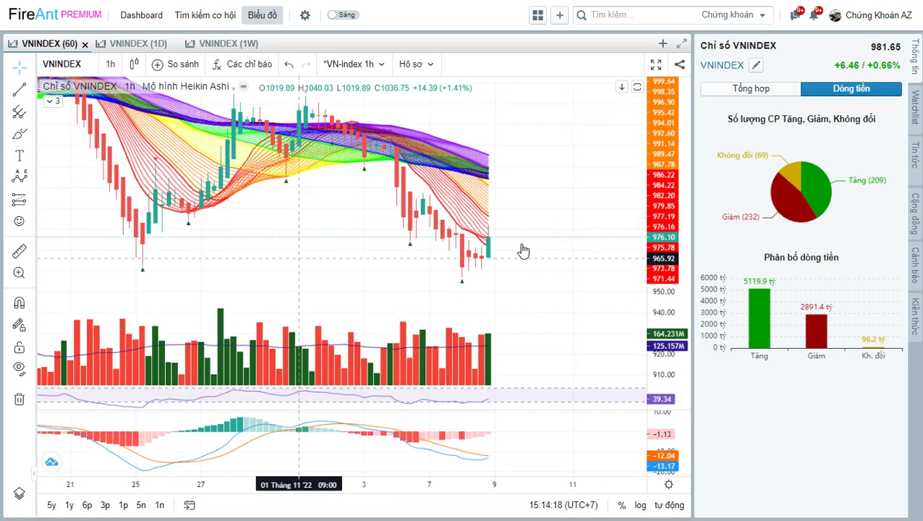
# Mark the hourly chart with an FTD arrow, an OVER SOLD box and a rising rebound line.
pyautogui.click(558, 161)
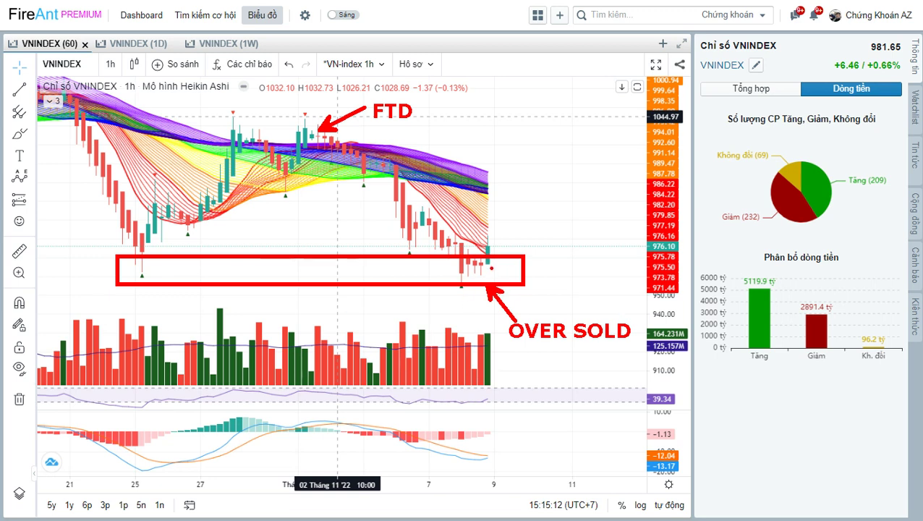
pyautogui.moveTo(492, 268)
pyautogui.mouseDown()
pyautogui.moveTo(503, 225)
pyautogui.moveTo(522, 212)
pyautogui.mouseUp()
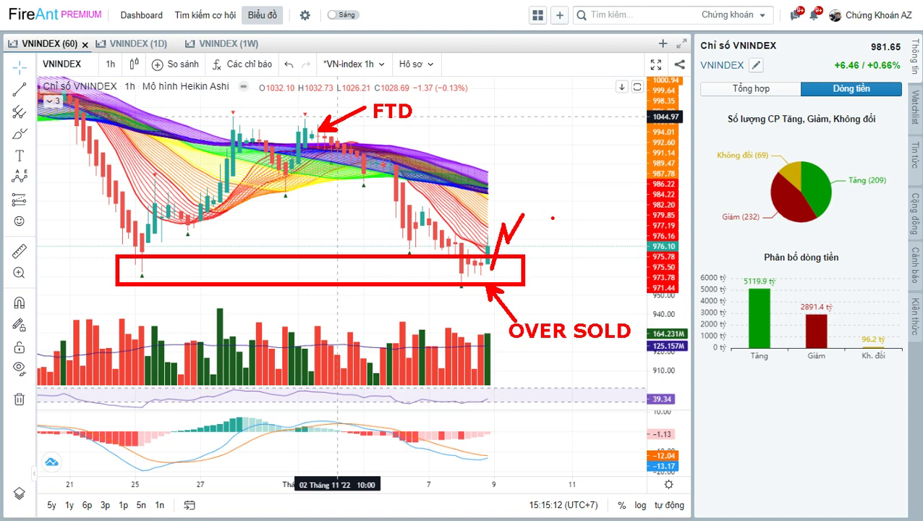
# Switch to the VNINDEX (1D) chart and nudge the head-and-shoulders view slightly right.
pyautogui.click(144, 41)
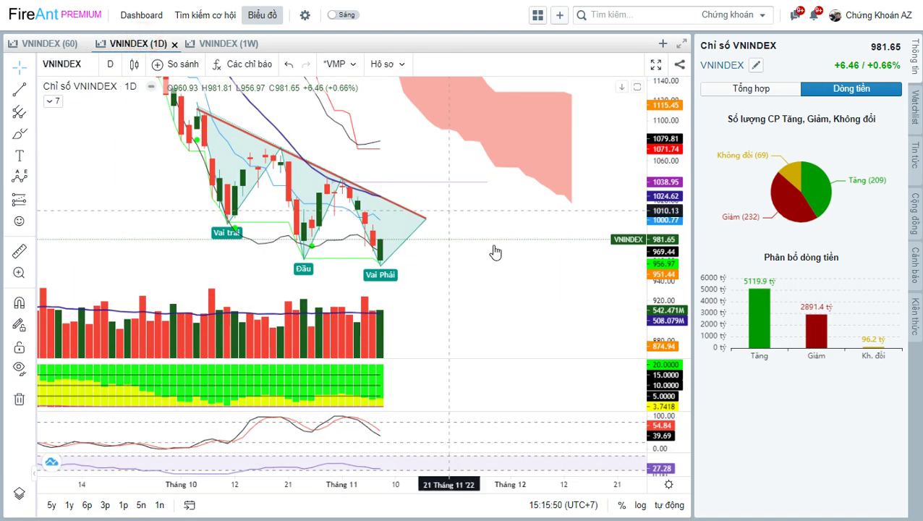
pyautogui.moveTo(497, 220); pyautogui.dragTo(512, 225)
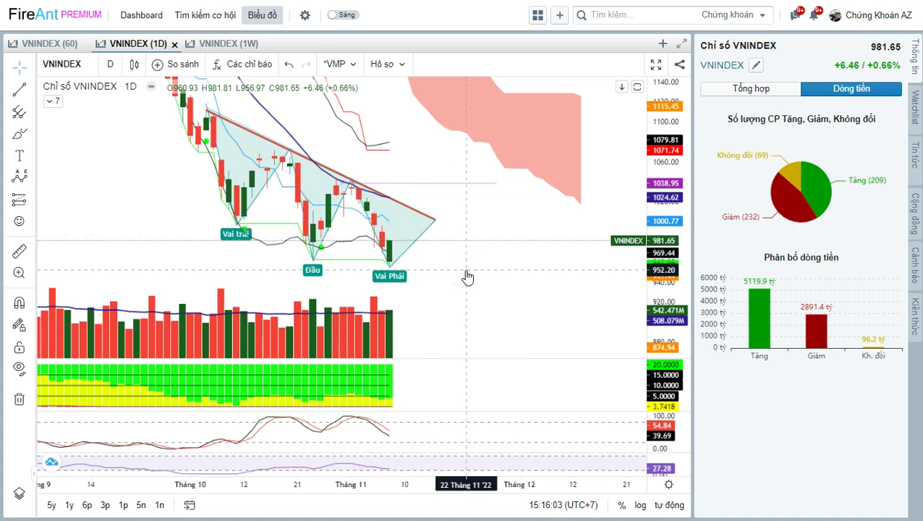
# Open the BID daily chart and sketch a red curve over the recent candles.
pyautogui.write('BID')
pyautogui.press('Return')
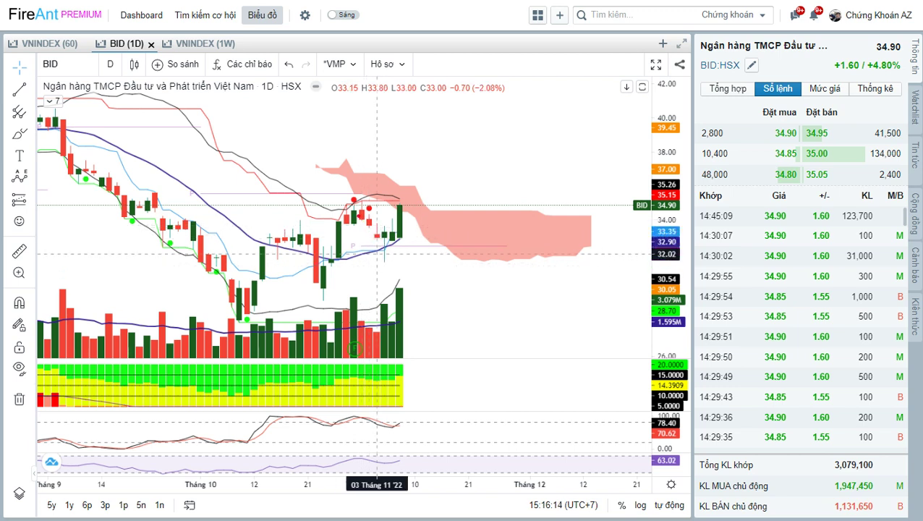
pyautogui.moveTo(365, 207)
pyautogui.mouseDown()
pyautogui.moveTo(342, 219)
pyautogui.moveTo(373, 278)
pyautogui.moveTo(384, 250)
pyautogui.mouseUp()
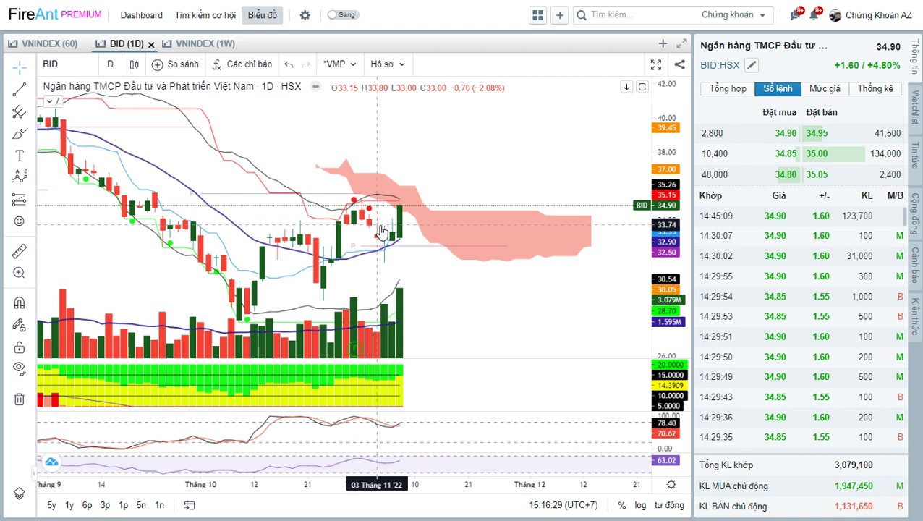
# Draw a rising support trend line from the October low to the latest candles.
pyautogui.scroll(3, 463, 264)
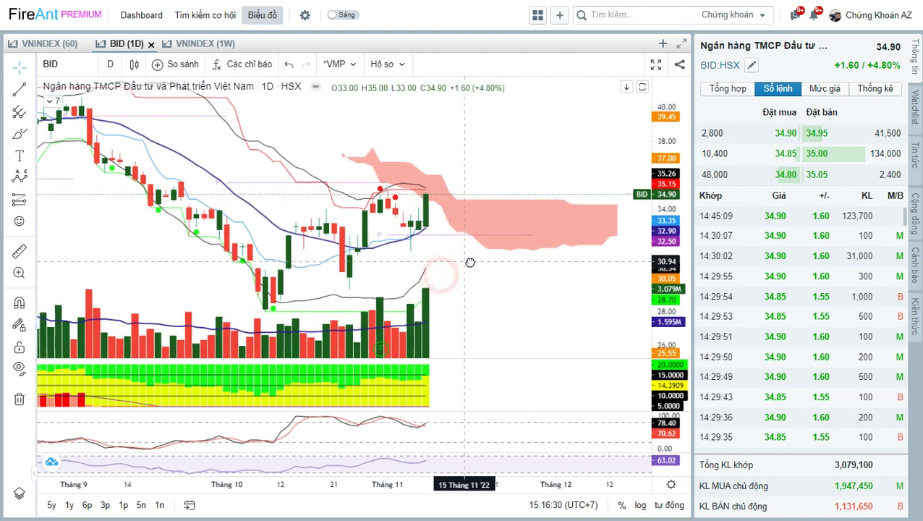
pyautogui.click(19, 88)
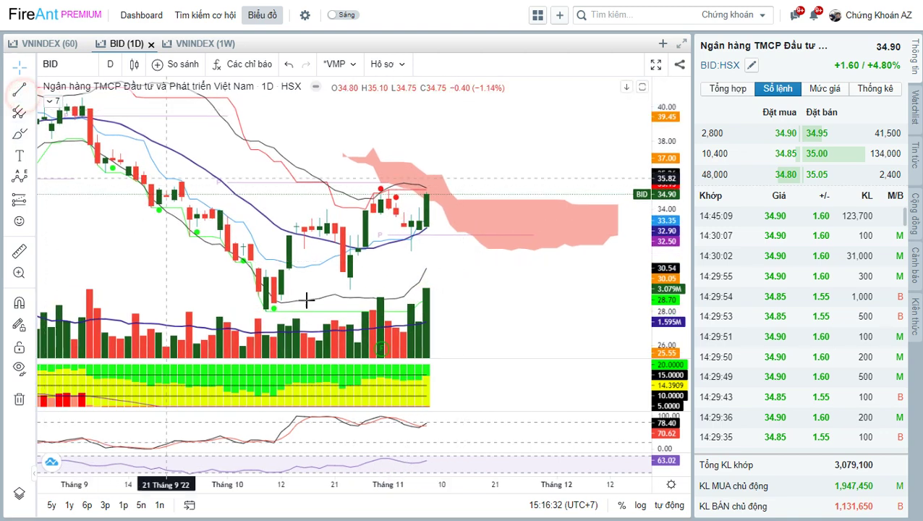
pyautogui.click(265, 310)
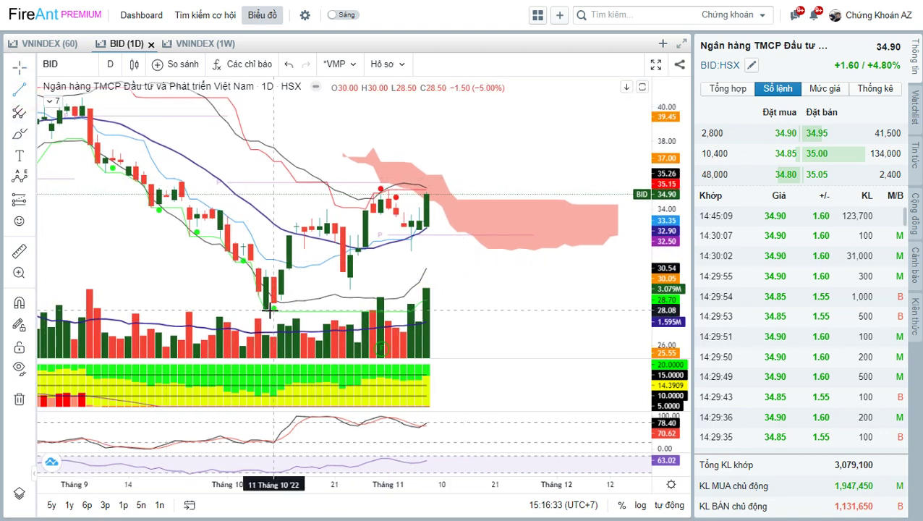
pyautogui.click(441, 241)
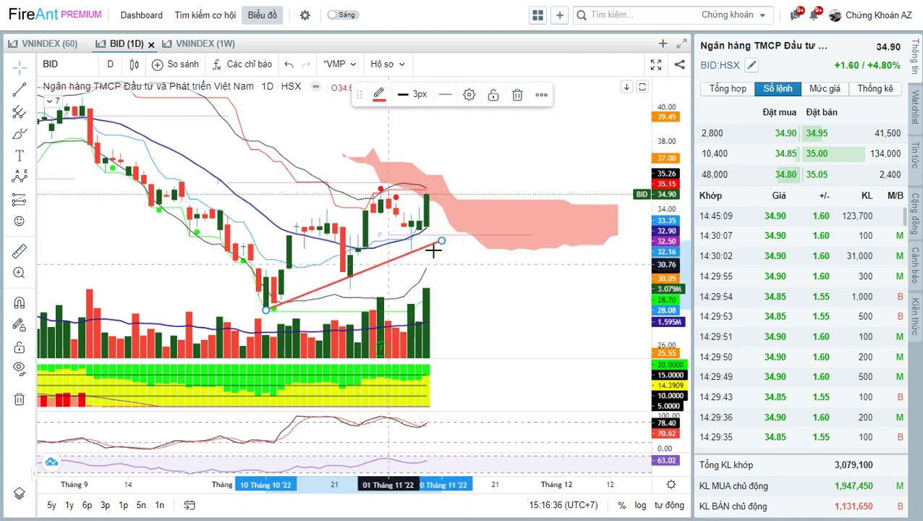
pyautogui.click(470, 267)
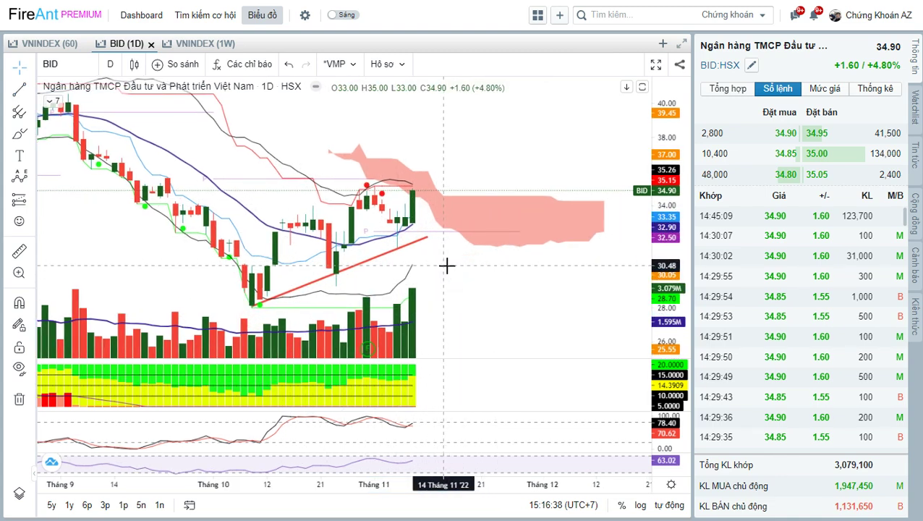
# Circle the latest volume bars and draw an upward arrow from the last candle.
pyautogui.moveTo(448, 273); pyautogui.dragTo(479, 278)
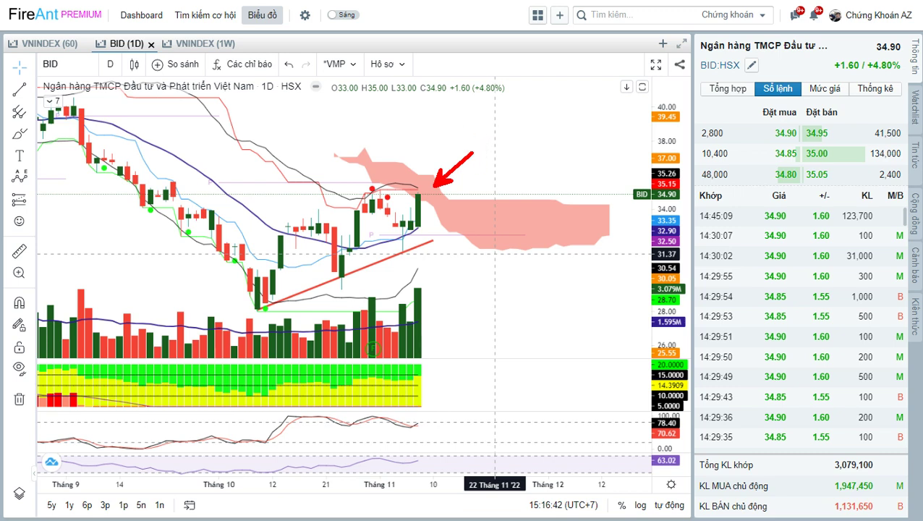
pyautogui.moveTo(440, 287)
pyautogui.mouseDown()
pyautogui.moveTo(352, 291)
pyautogui.moveTo(356, 349)
pyautogui.moveTo(423, 366)
pyautogui.moveTo(448, 295)
pyautogui.mouseUp()
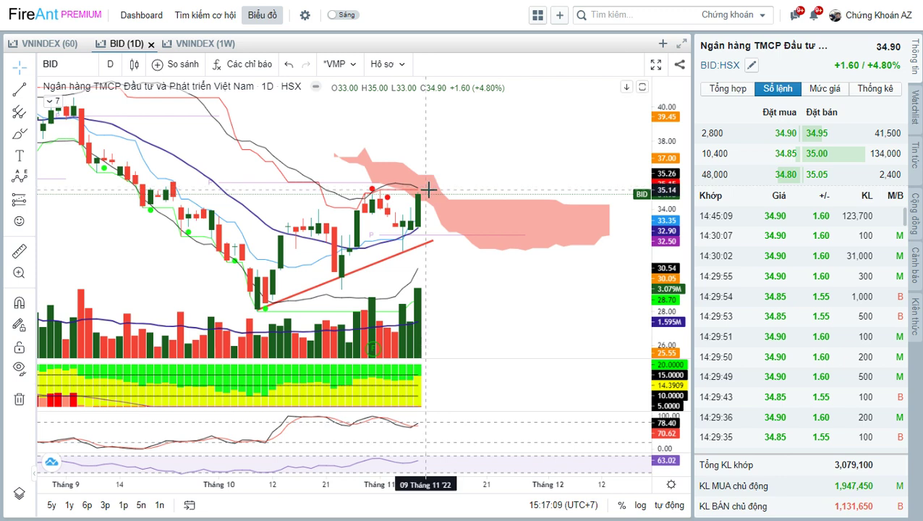
pyautogui.moveTo(443, 155); pyautogui.dragTo(417, 191)
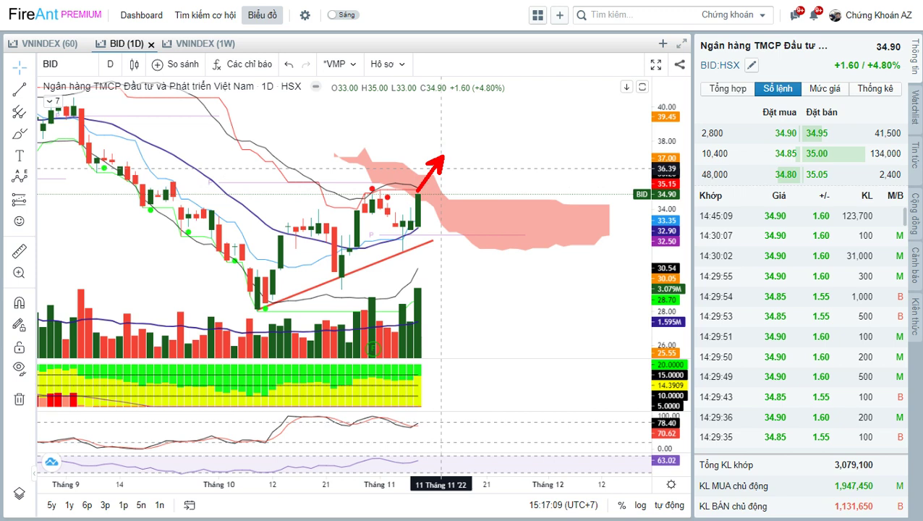
# Delete the red arrow annotation, open the CTG chart and zoom in.
pyautogui.click(493, 274)
pyautogui.press('Delete')
pyautogui.write('c')
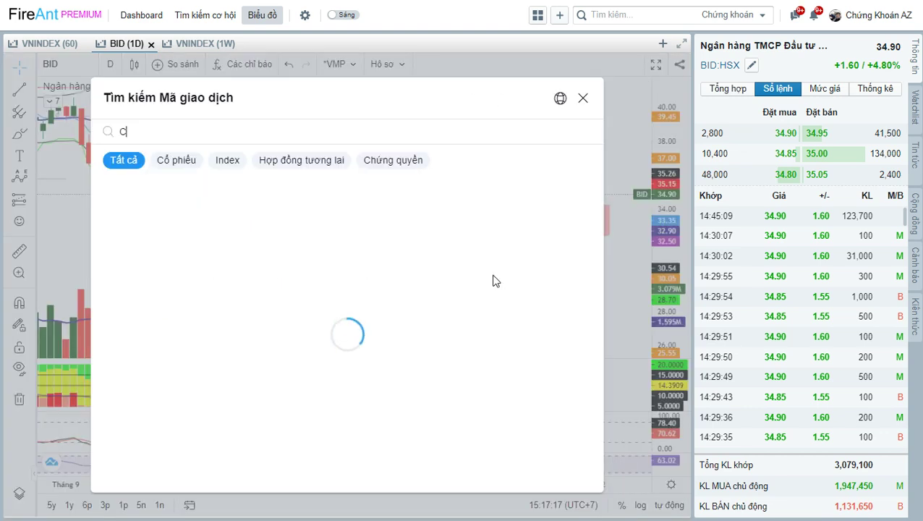
pyautogui.write('tg')
pyautogui.press('Return')
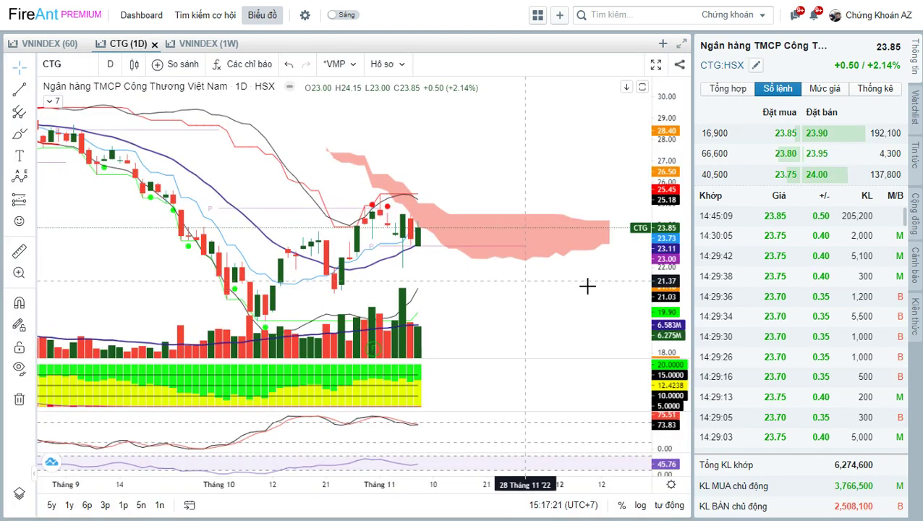
pyautogui.moveTo(534, 292); pyautogui.dragTo(538, 284)
pyautogui.scroll(1, 537, 286)
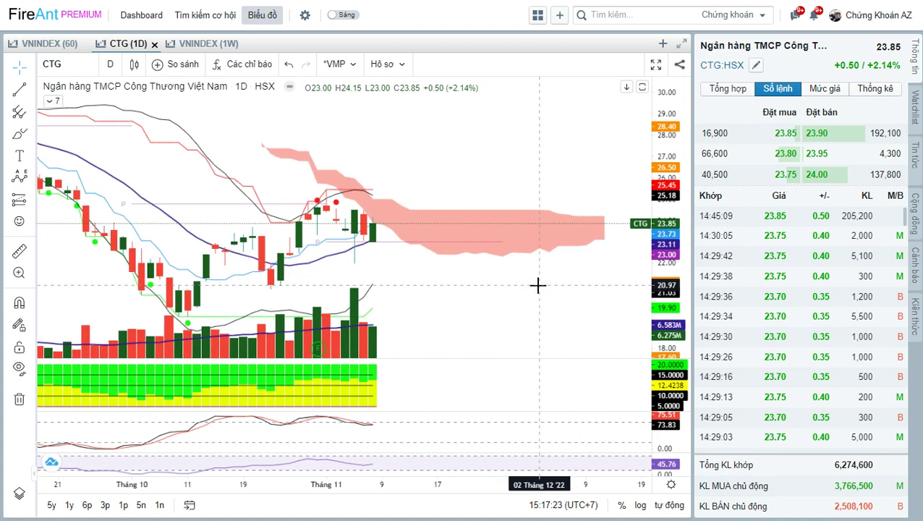
# Draw a rising trend line from the 11 October low to the latest candle.
pyautogui.click(451, 288)
pyautogui.click(23, 89)
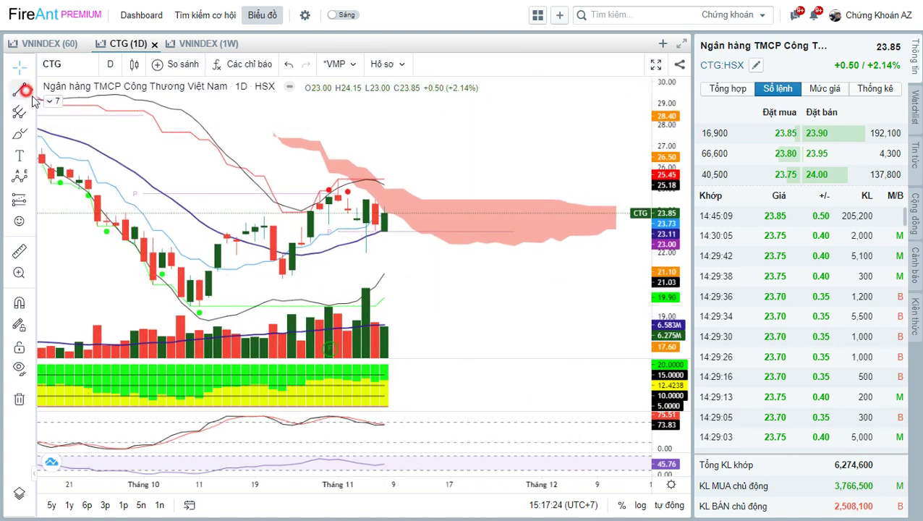
pyautogui.click(199, 308)
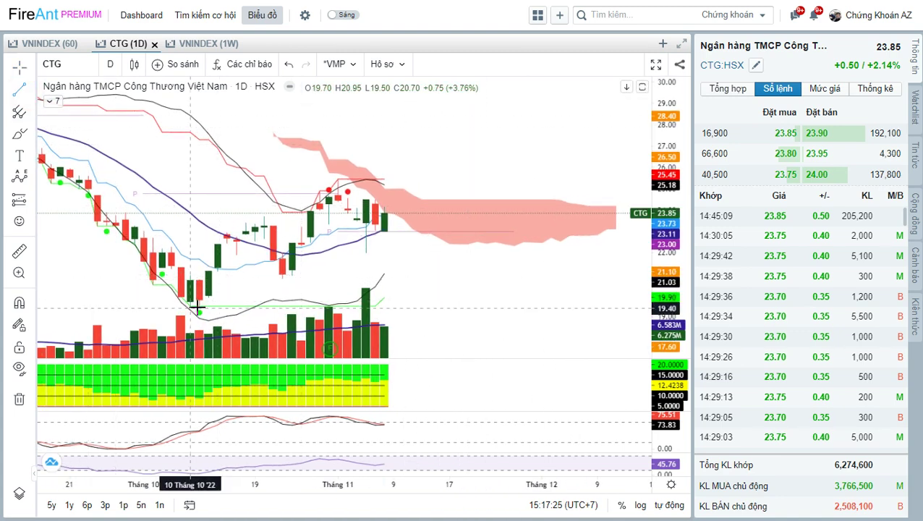
pyautogui.click(403, 238)
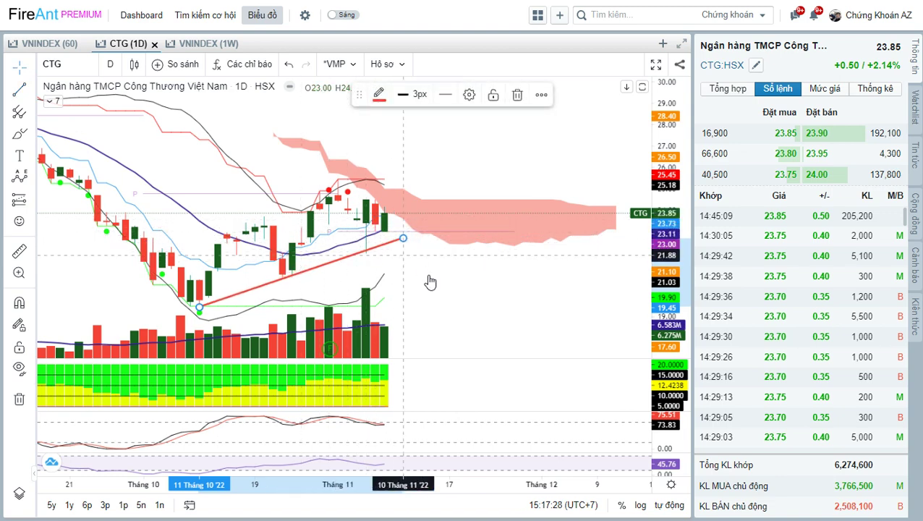
pyautogui.click(429, 277)
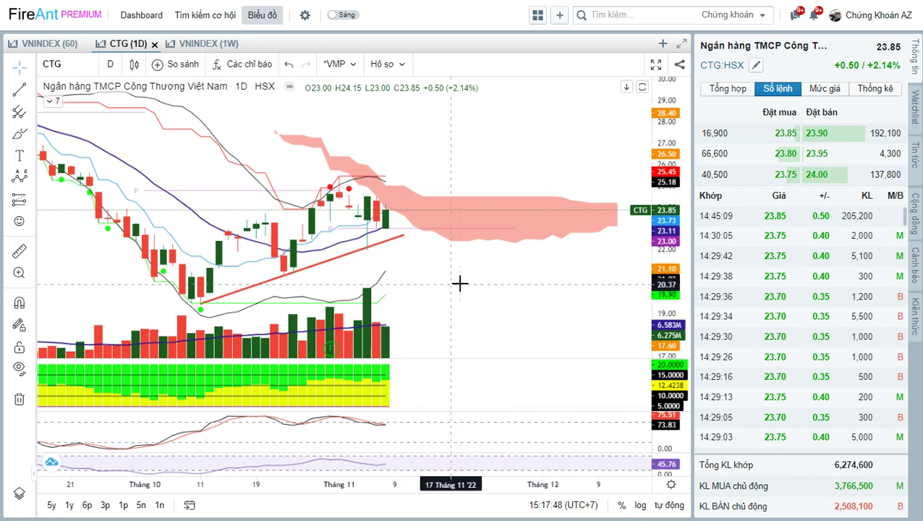
# Circle the latest volume bars and mark a level above the recent candle highs.
pyautogui.moveTo(413, 284)
pyautogui.mouseDown()
pyautogui.moveTo(342, 299)
pyautogui.moveTo(423, 358)
pyautogui.moveTo(402, 276)
pyautogui.mouseUp()
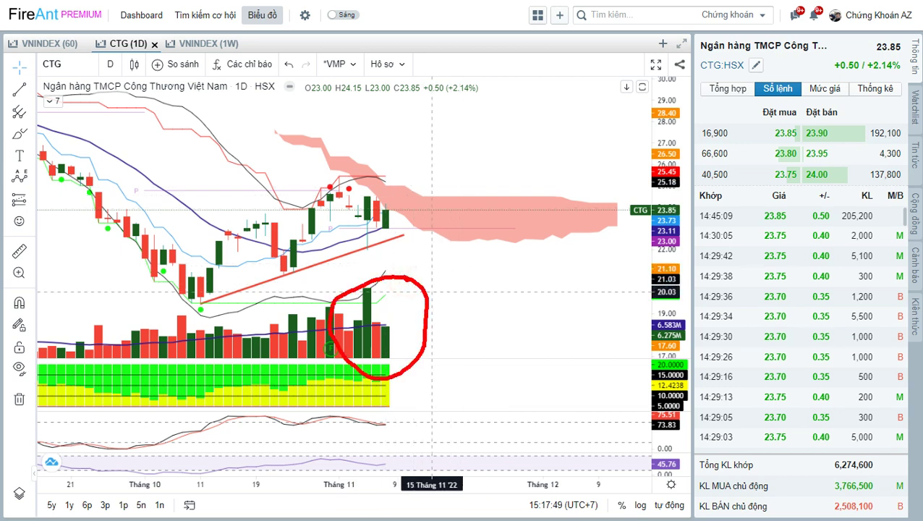
pyautogui.moveTo(324, 177); pyautogui.dragTo(393, 178)
pyautogui.moveTo(507, 301); pyautogui.dragTo(521, 288)
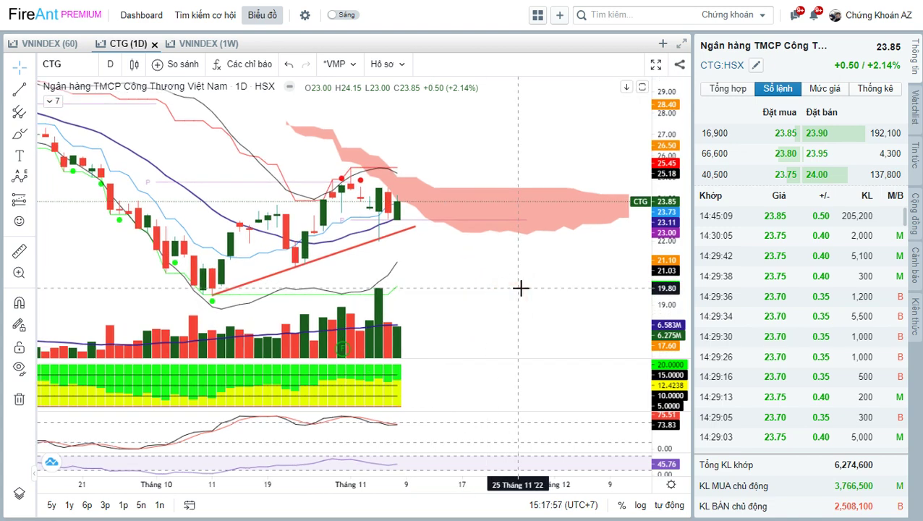
# Open the ACB daily chart and pan it slightly.
pyautogui.write('ACB')
pyautogui.press('Return')
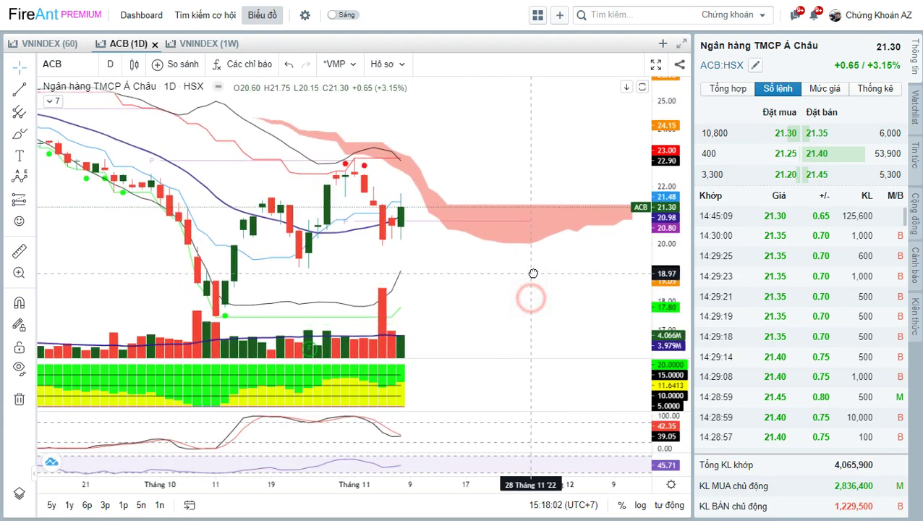
pyautogui.moveTo(522, 278); pyautogui.dragTo(523, 239)
# Draw a red rising trend line from ACB's October low to the latest candles.
pyautogui.click(16, 87)
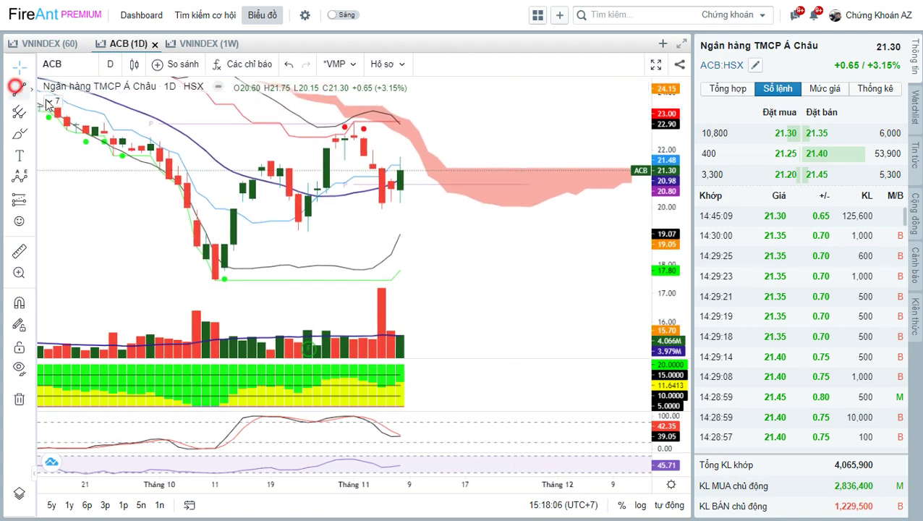
pyautogui.click(215, 279)
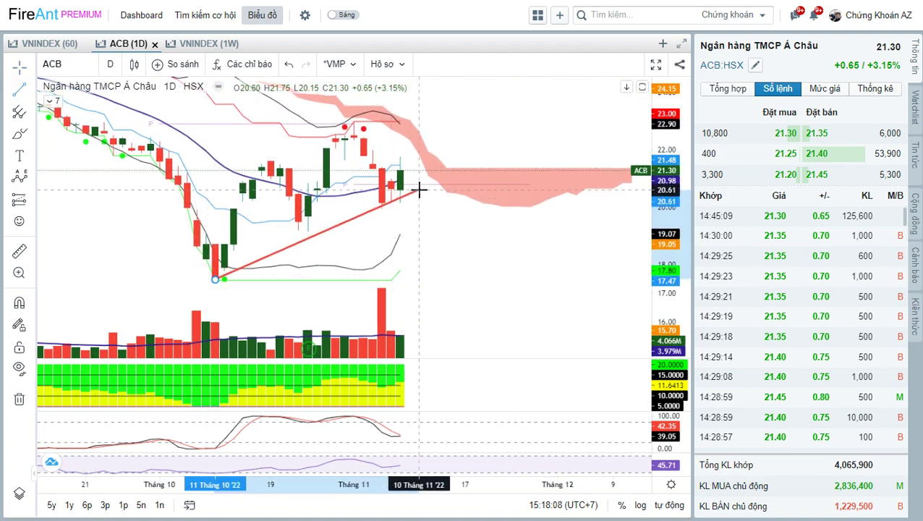
pyautogui.click(420, 189)
pyautogui.moveTo(474, 272); pyautogui.dragTo(468, 188)
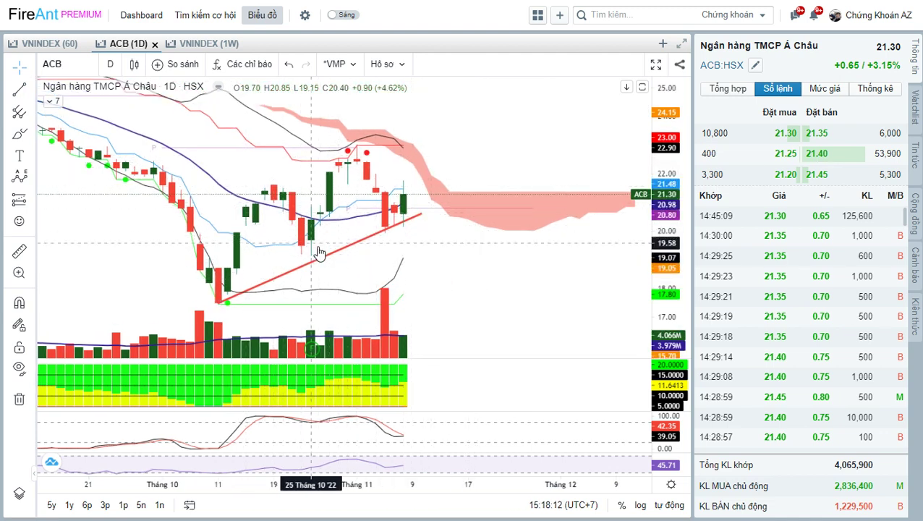
pyautogui.click(395, 230)
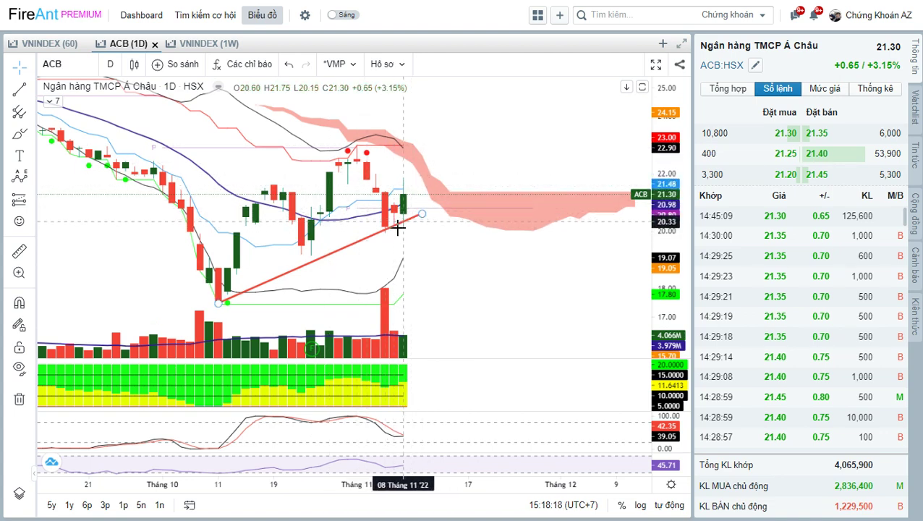
# Circle the tall volume bar and box candles on the trend line, then clear both.
pyautogui.moveTo(433, 241); pyautogui.dragTo(424, 237)
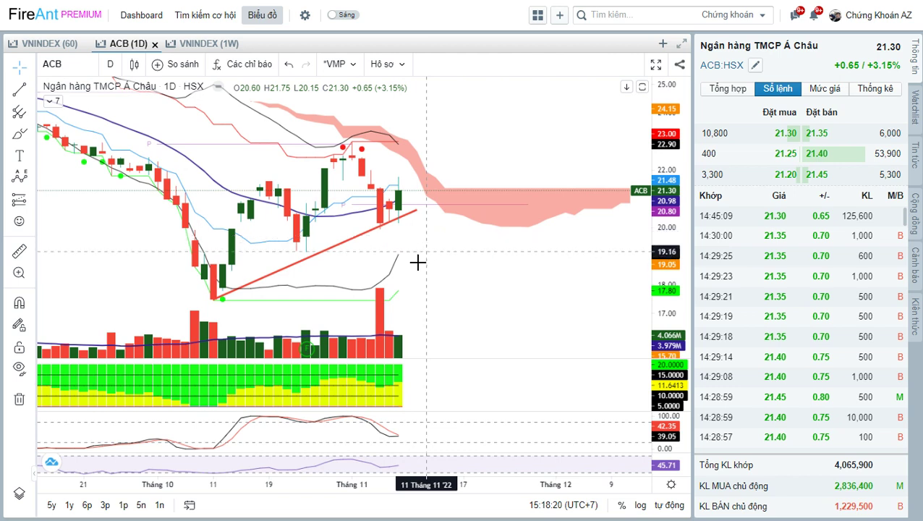
pyautogui.moveTo(403, 269)
pyautogui.mouseDown()
pyautogui.moveTo(349, 311)
pyautogui.moveTo(416, 297)
pyautogui.moveTo(407, 275)
pyautogui.mouseUp()
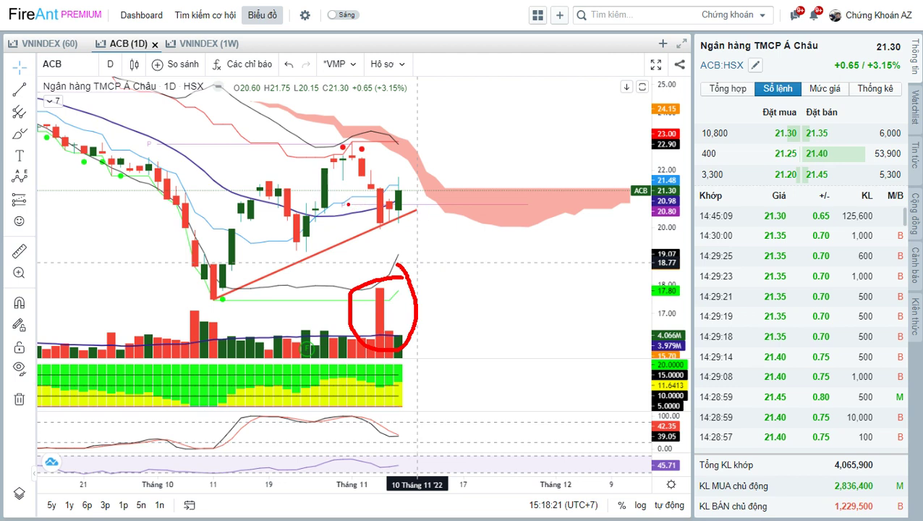
pyautogui.moveTo(361, 204); pyautogui.dragTo(434, 218)
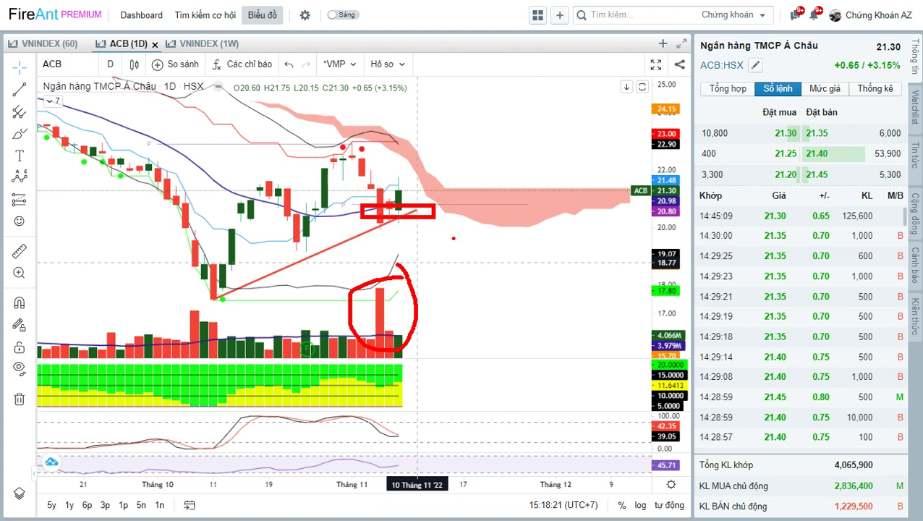
pyautogui.press('Escape')
pyautogui.moveTo(481, 264); pyautogui.dragTo(499, 256)
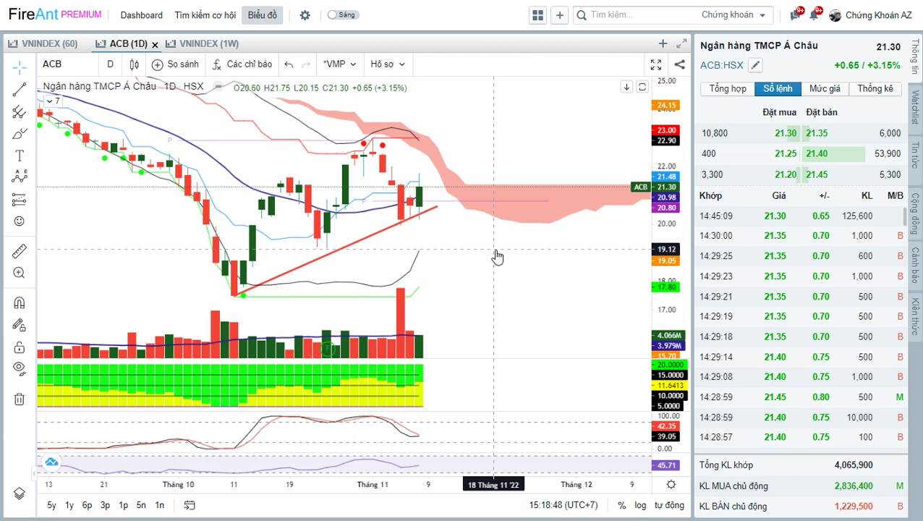
pyautogui.moveTo(487, 249); pyautogui.dragTo(489, 258)
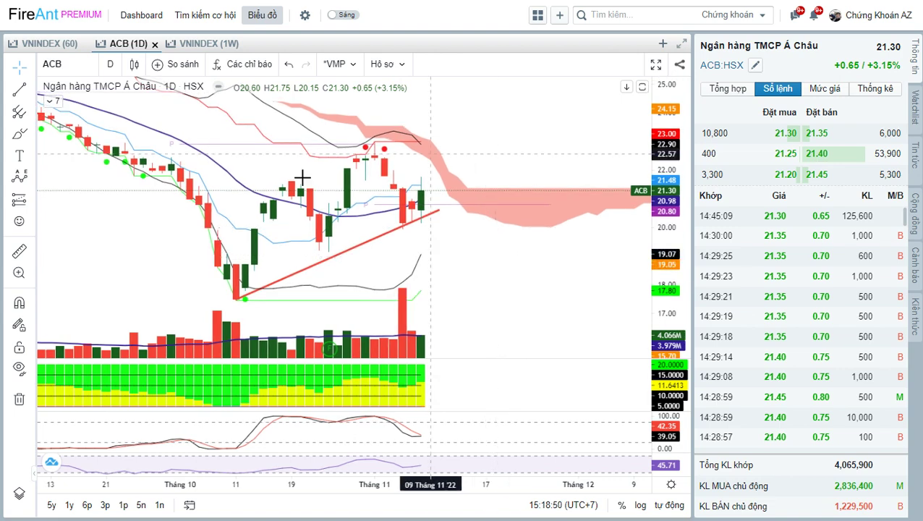
pyautogui.scroll(3, 418, 233)
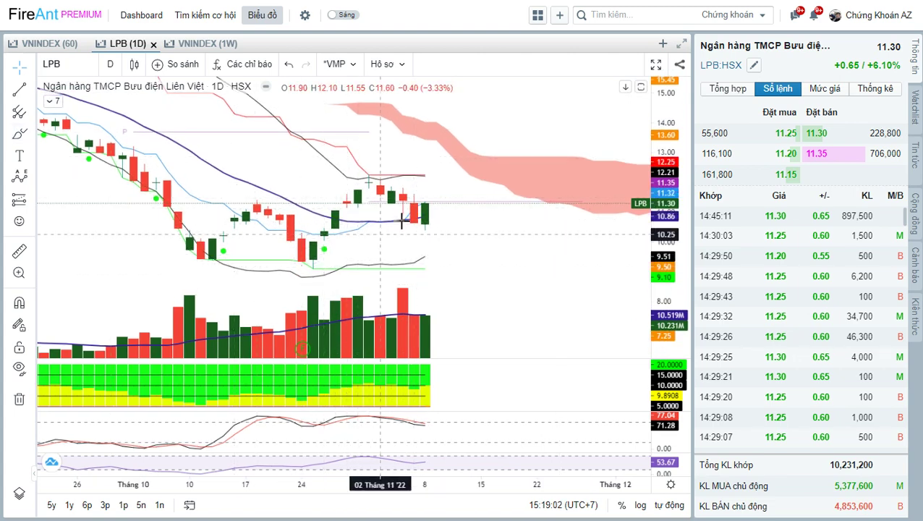
# Pan the LPB chart left, then switch to SHB and adjust its view.
pyautogui.click(502, 237)
pyautogui.moveTo(502, 236); pyautogui.dragTo(496, 238)
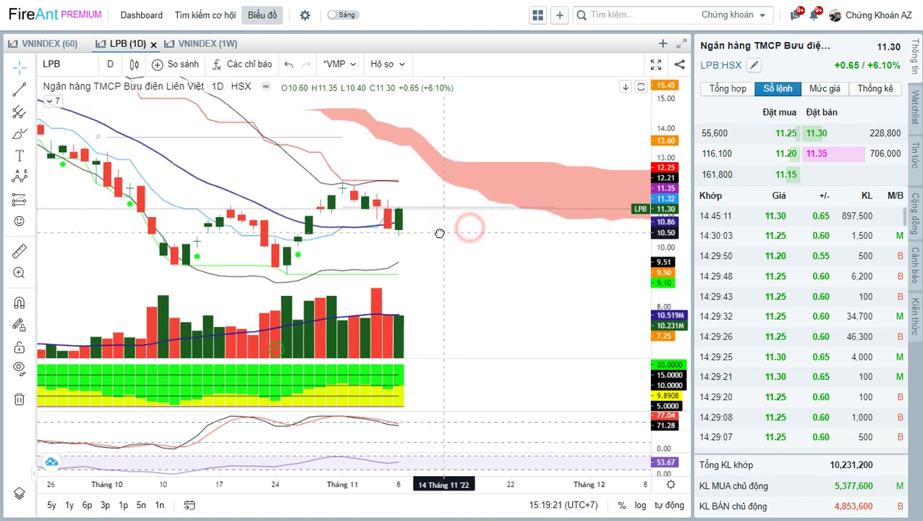
pyautogui.moveTo(469, 225); pyautogui.dragTo(439, 233)
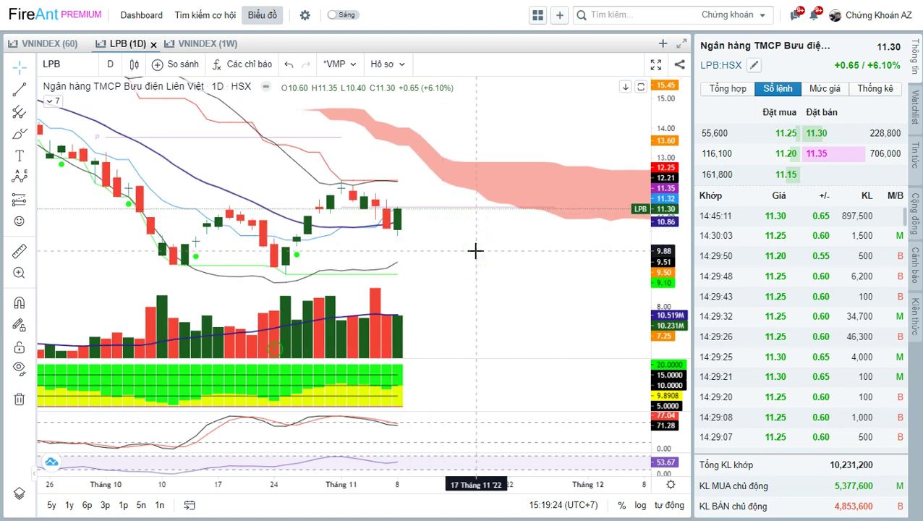
pyautogui.write('SHB')
pyautogui.press('Return')
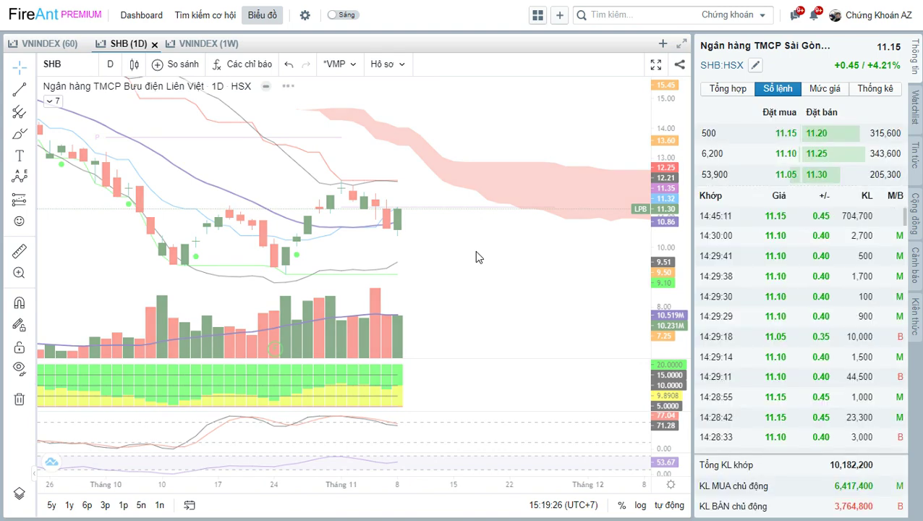
pyautogui.click(522, 299)
pyautogui.moveTo(523, 298); pyautogui.dragTo(536, 254)
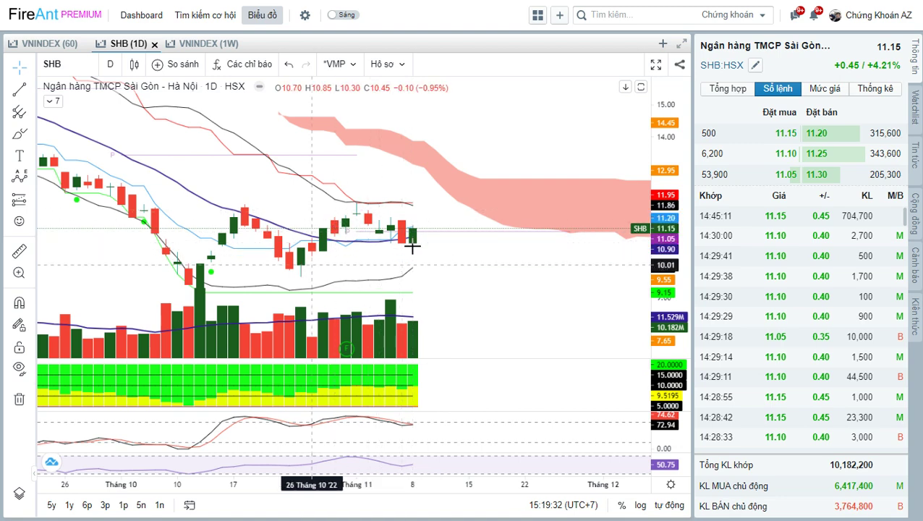
# Switch back to LPB, then to SHB again and zoom out for a wider date range.
pyautogui.write('L')
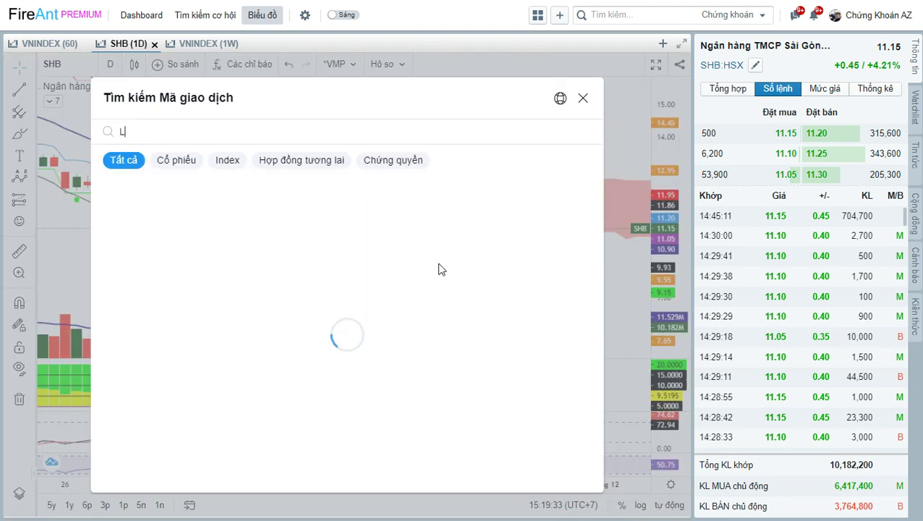
pyautogui.write('PB')
pyautogui.press('Return')
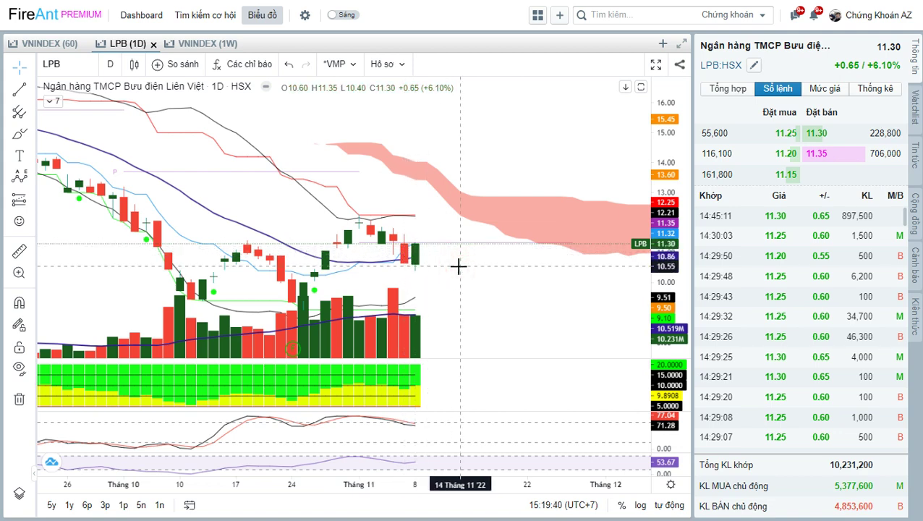
pyautogui.write('SHB')
pyautogui.press('Return')
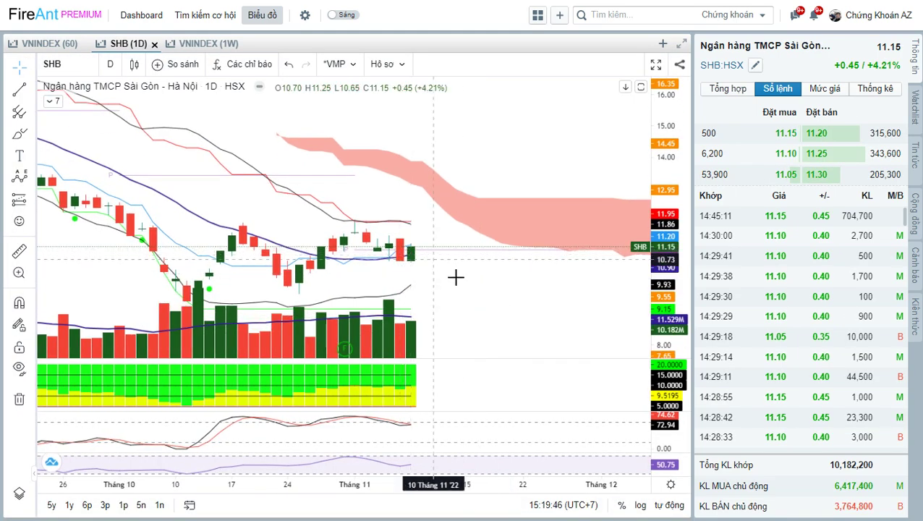
pyautogui.moveTo(455, 276); pyautogui.dragTo(478, 272)
pyautogui.scroll(-3, 478, 272)
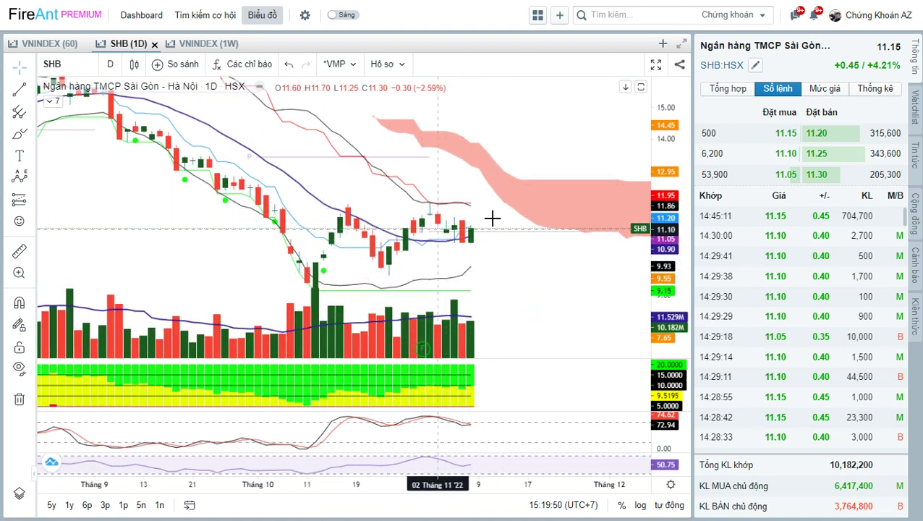
pyautogui.moveTo(510, 251); pyautogui.dragTo(457, 251)
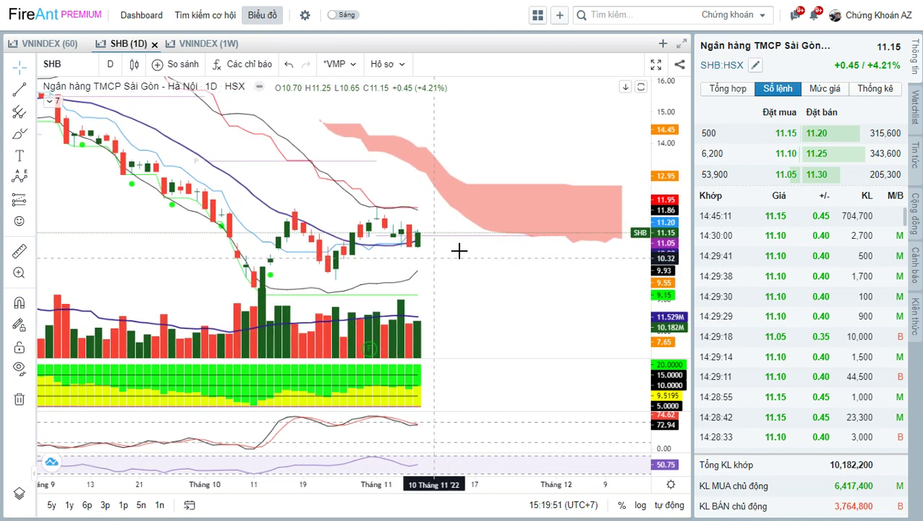
pyautogui.click(486, 279)
# Bring up the BID chart, then the CTG chart.
pyautogui.write('B')
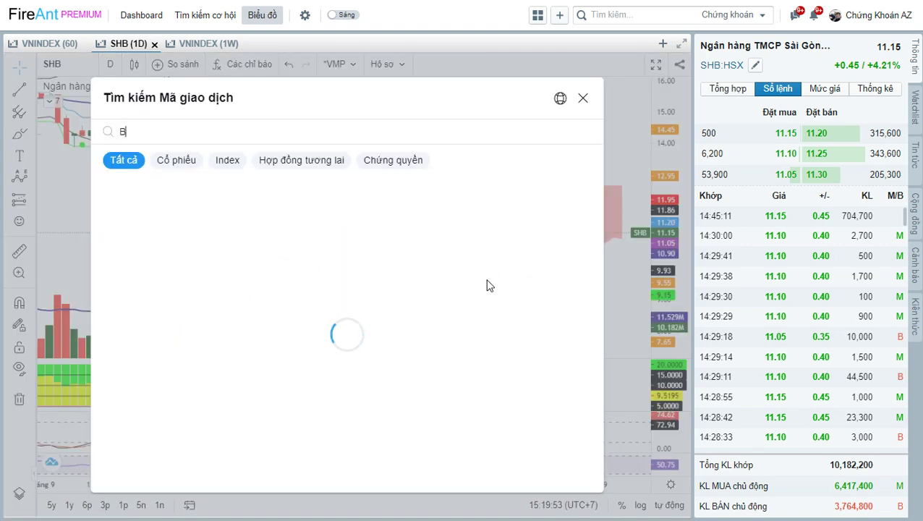
pyautogui.write('ID')
pyautogui.press('Return')
pyautogui.click(515, 192)
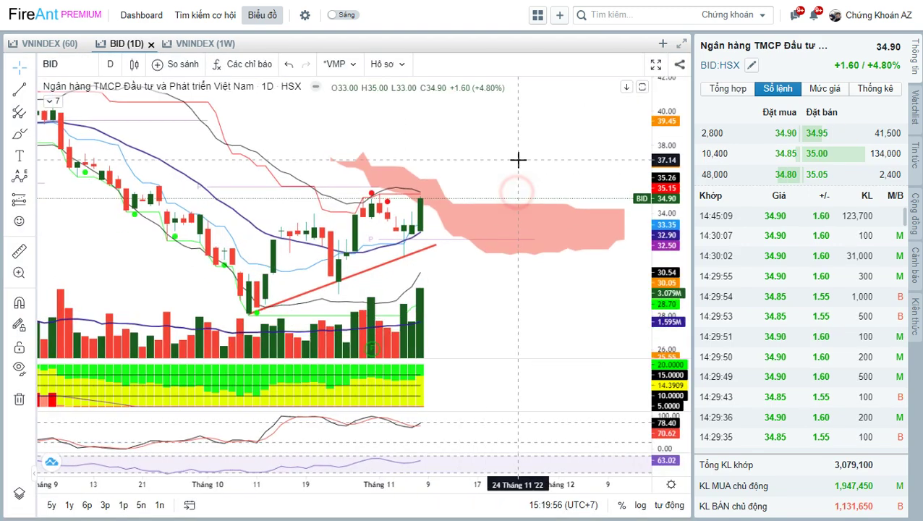
pyautogui.write('CTG')
pyautogui.press('Return')
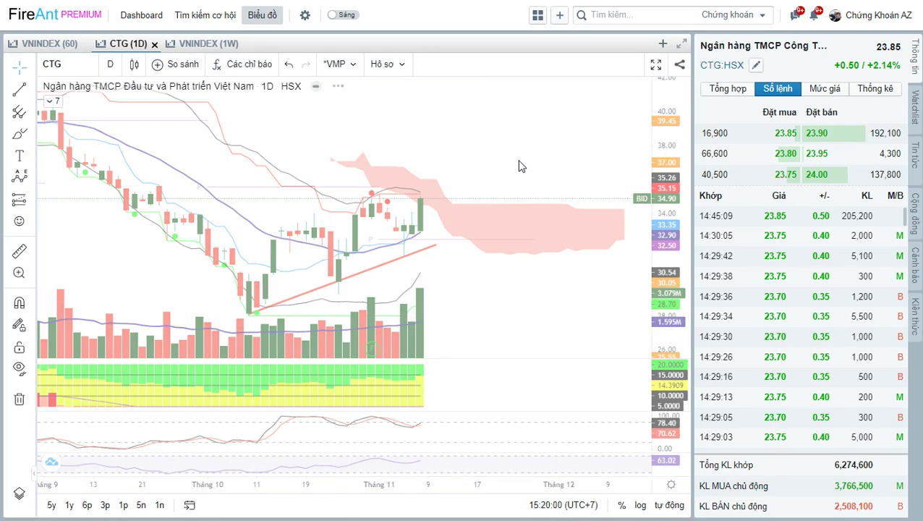
# Load the ACB chart and pan it to show earlier candles.
pyautogui.write('ACB')
pyautogui.press('Return')
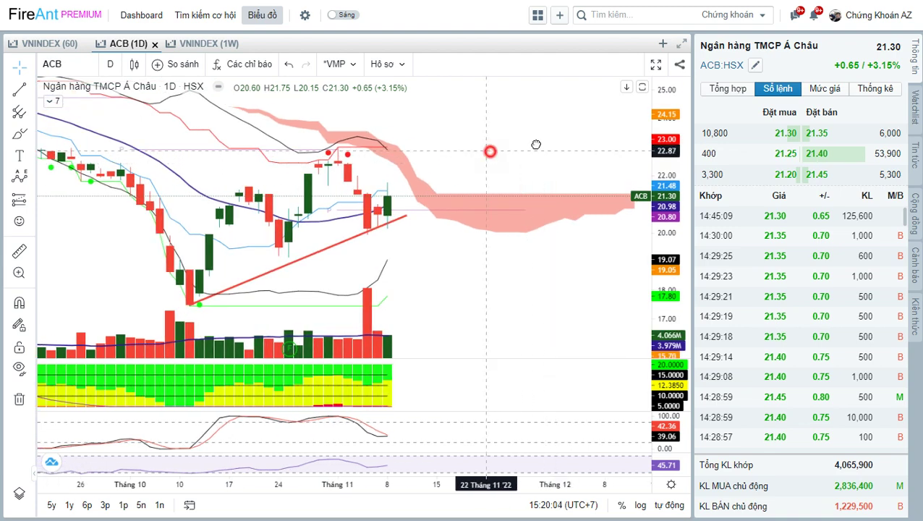
pyautogui.moveTo(534, 144); pyautogui.dragTo(554, 103)
pyautogui.moveTo(486, 250); pyautogui.dragTo(505, 255)
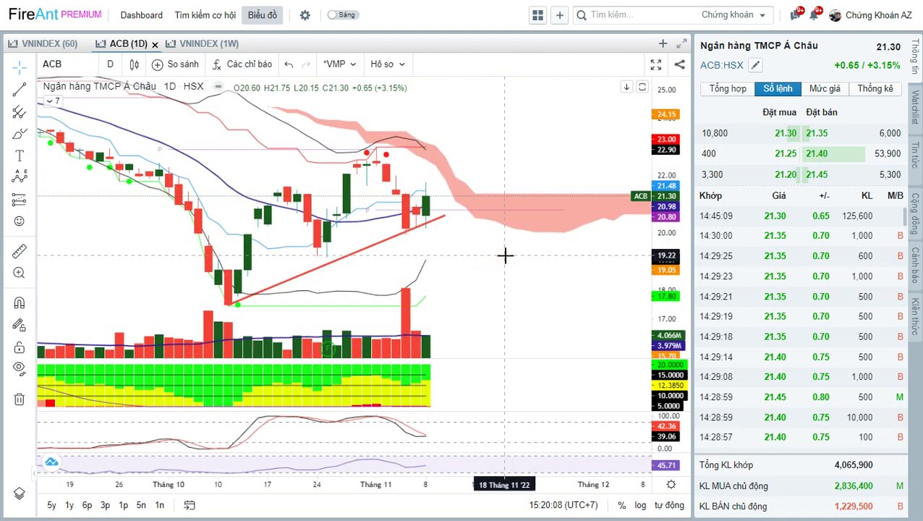
pyautogui.moveTo(515, 259)
pyautogui.mouseDown()
pyautogui.moveTo(481, 264)
pyautogui.moveTo(499, 268)
pyautogui.mouseUp()
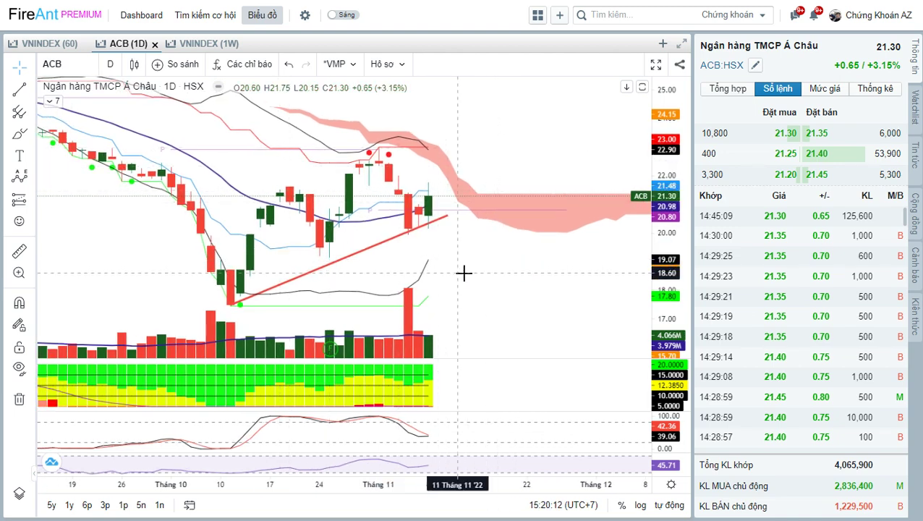
pyautogui.scroll(3, 480, 268)
pyautogui.moveTo(437, 266); pyautogui.dragTo(490, 269)
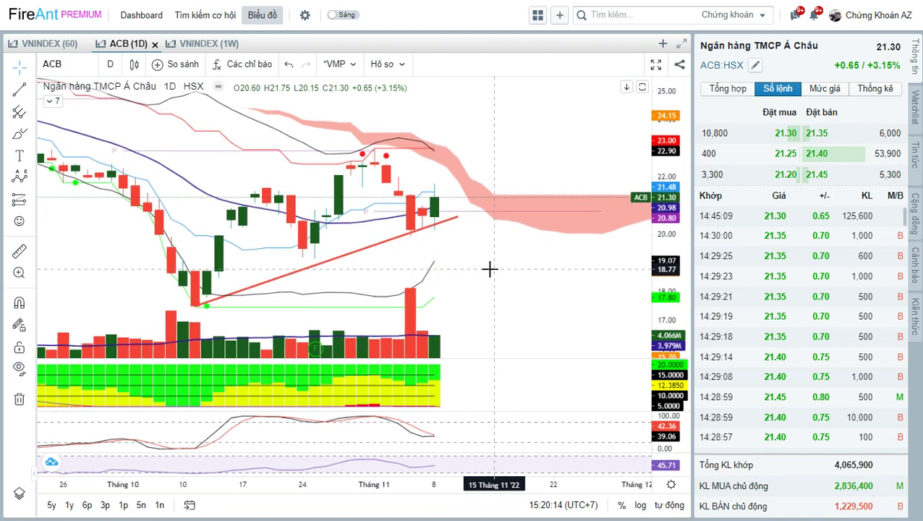
# Load the VCG chart, then switch over to the Zalo group chat.
pyautogui.write('V')
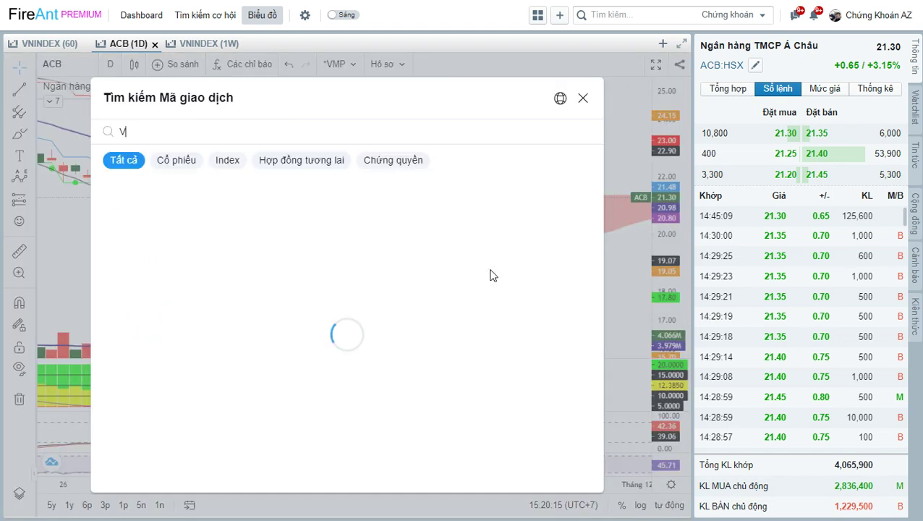
pyautogui.write('CG')
pyautogui.press('Return')
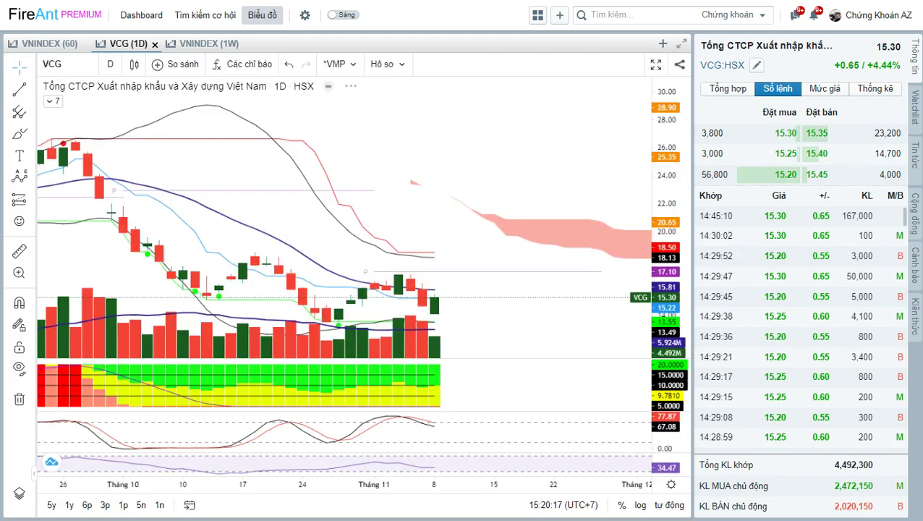
pyautogui.hotkey('alt', 'Tab')
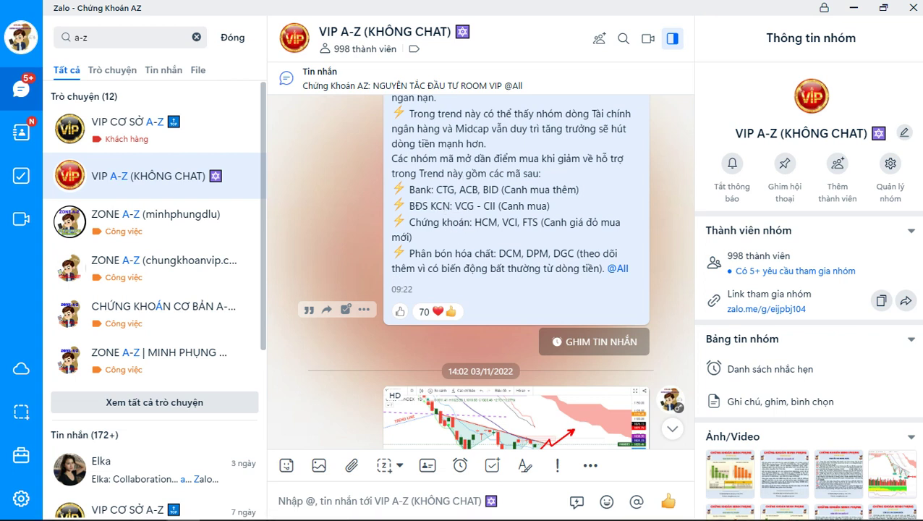
# Return from Zalo to FireAnt and zoom in on VCG's recent candles.
pyautogui.hotkey('alt', 'Tab')
pyautogui.scroll(3, 449, 217)
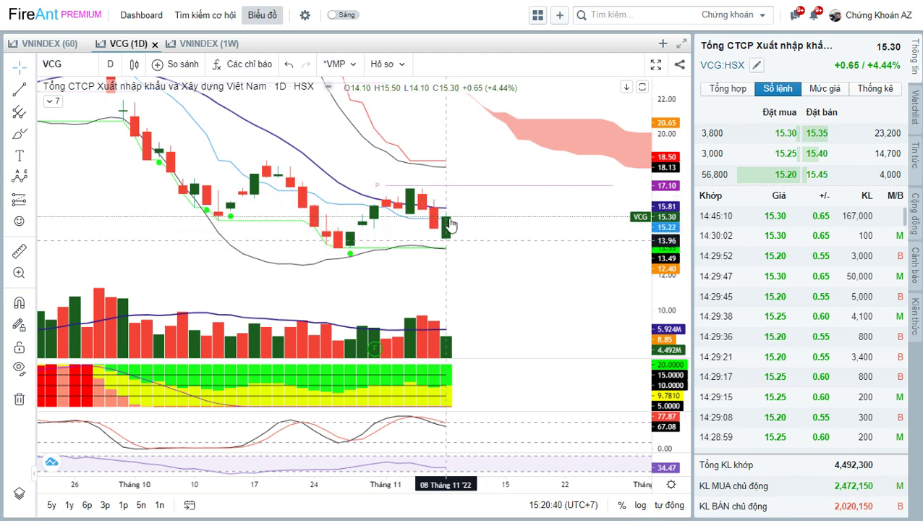
# Load the CII daily chart, zoom out to September, and label its recent high GIAM.
pyautogui.moveTo(489, 245); pyautogui.dragTo(482, 250)
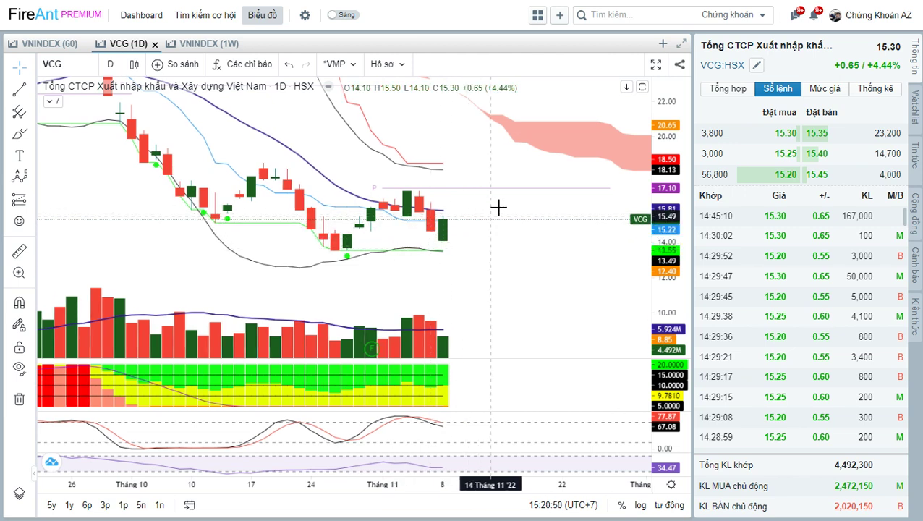
pyautogui.click(505, 256)
pyautogui.write('c')
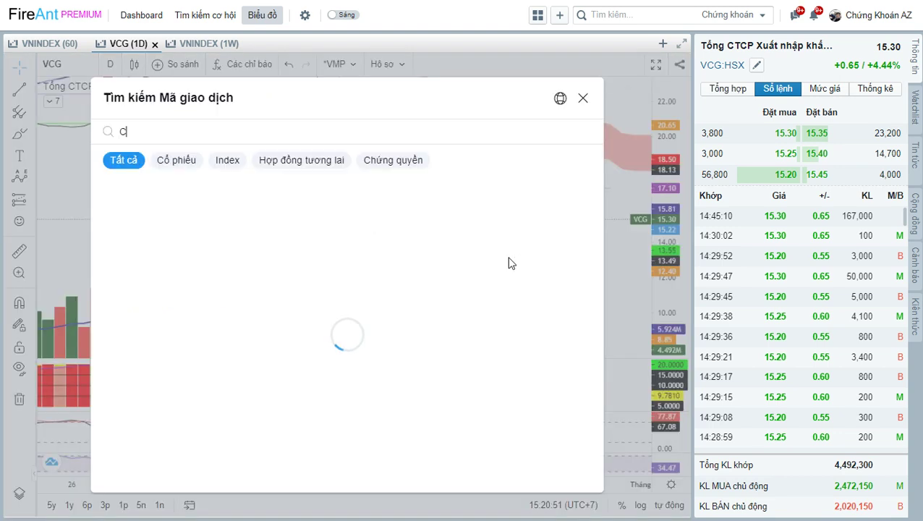
pyautogui.write('ii')
pyautogui.press('Return')
pyautogui.click(490, 230)
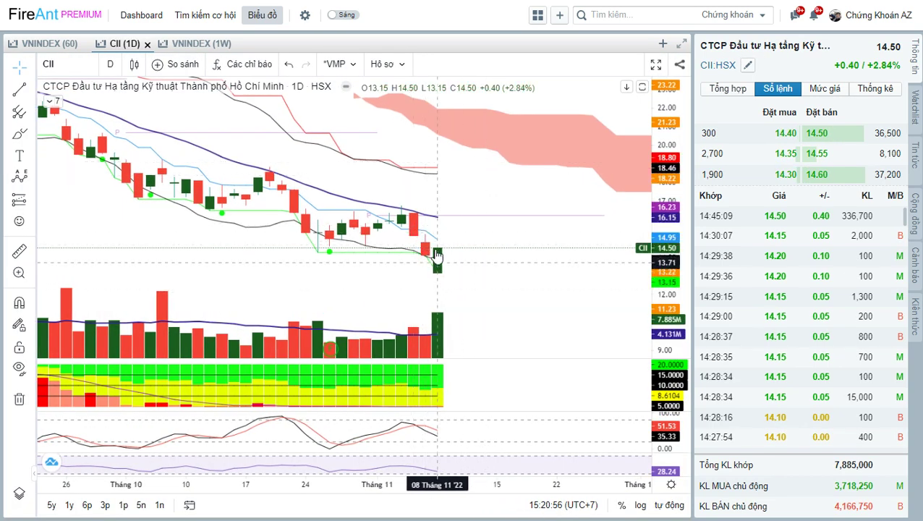
pyautogui.scroll(-3, 428, 258)
pyautogui.moveTo(540, 263); pyautogui.dragTo(501, 282)
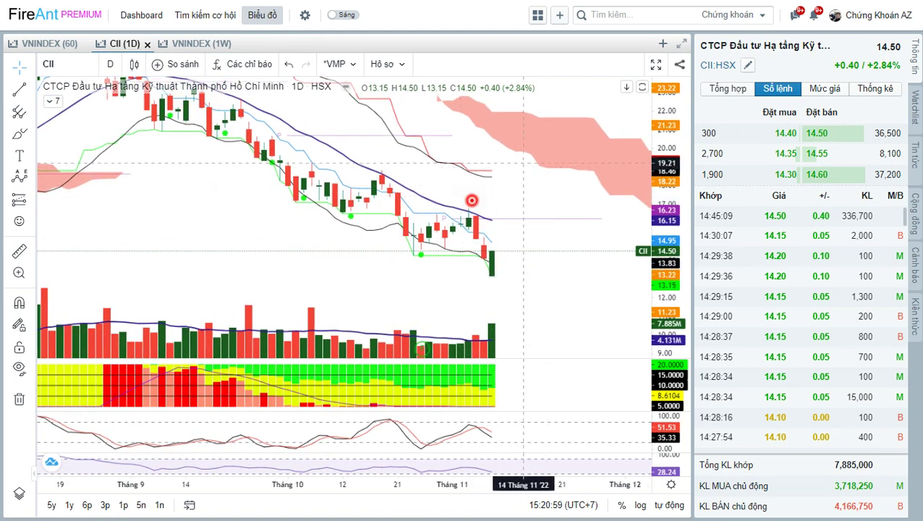
pyautogui.write('GIAM')
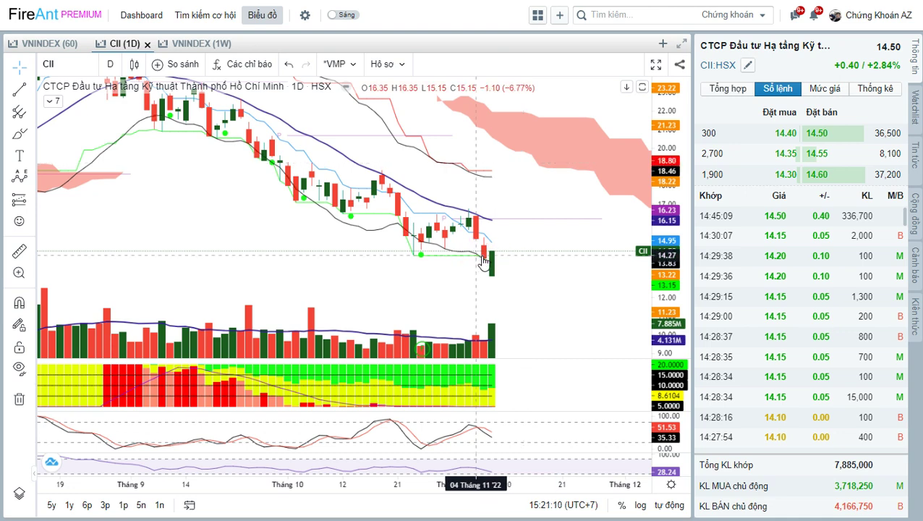
pyautogui.hotkey('alt', 'Tab')
pyautogui.hotkey('alt', 'Tab')
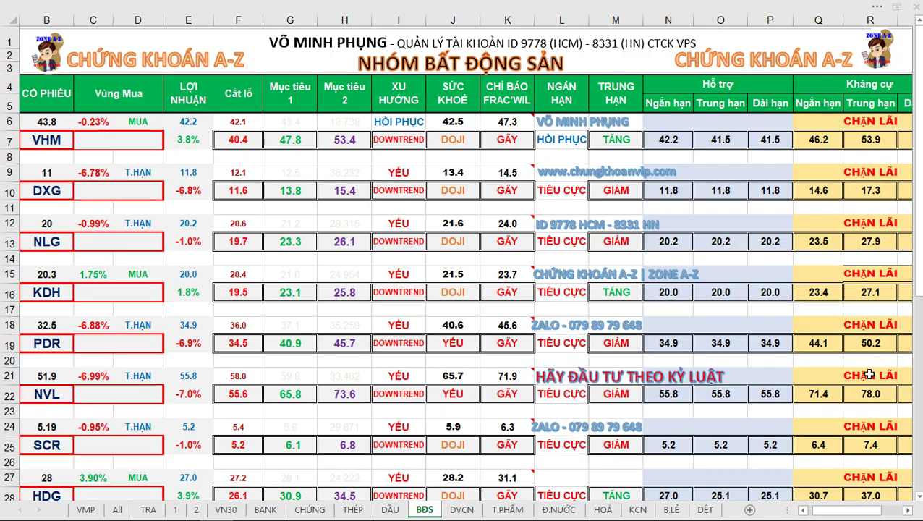
# On the VMP dashboard sheet, set the stock code in C2 to VCG.
pyautogui.click(87, 510)
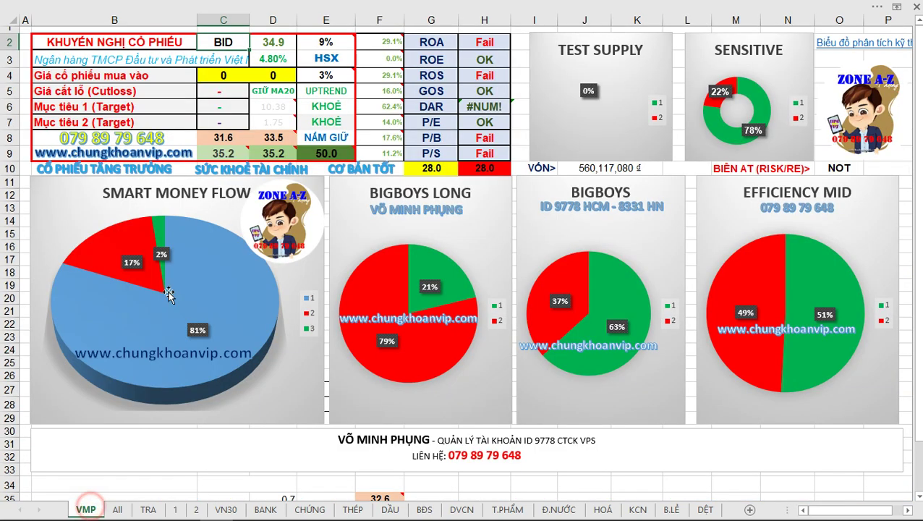
pyautogui.click(238, 42)
pyautogui.write('VCG')
pyautogui.press('Return')
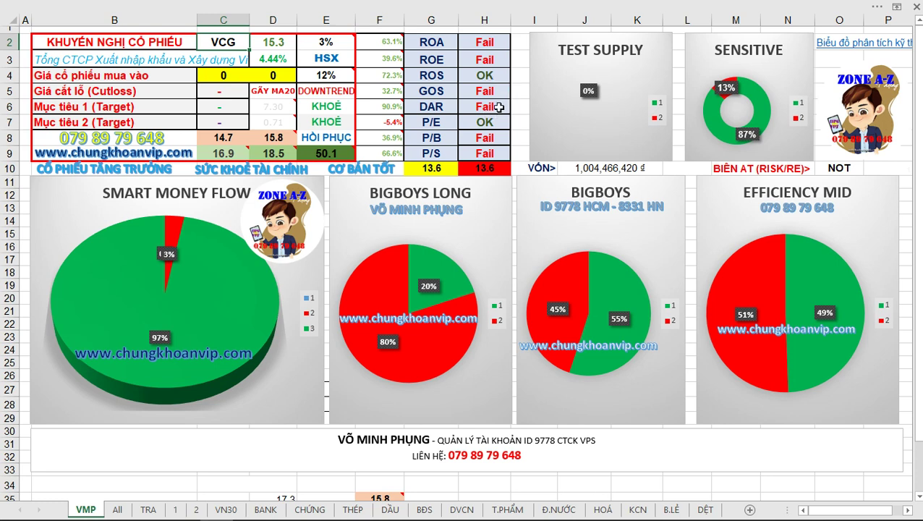
pyautogui.click(223, 38)
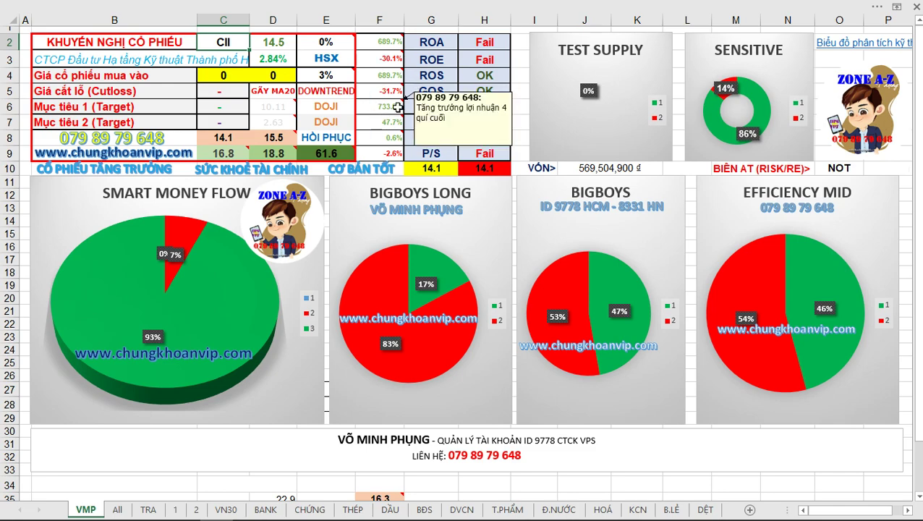
# Go back via Zalo to the FireAnt CII chart and shift its candles left.
pyautogui.hotkey('alt', 'Tab')
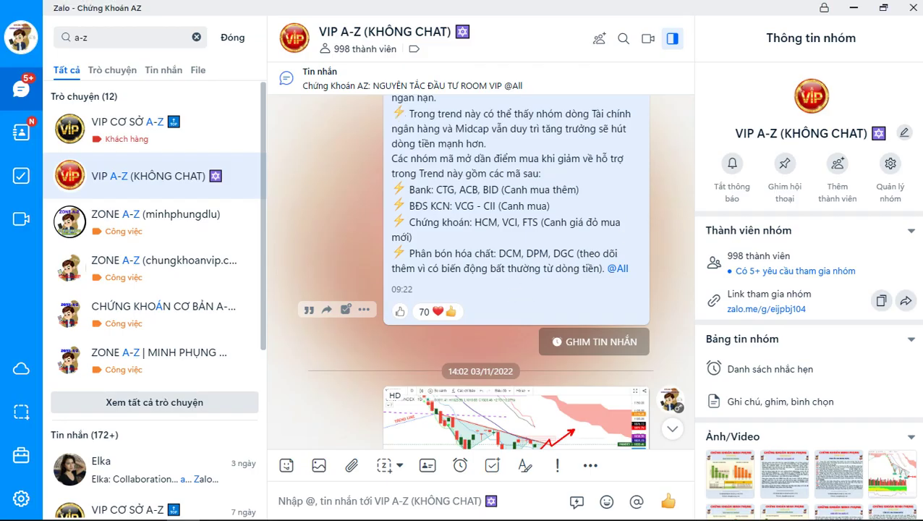
pyautogui.hotkey('alt', 'Tab')
pyautogui.moveTo(532, 283); pyautogui.dragTo(489, 282)
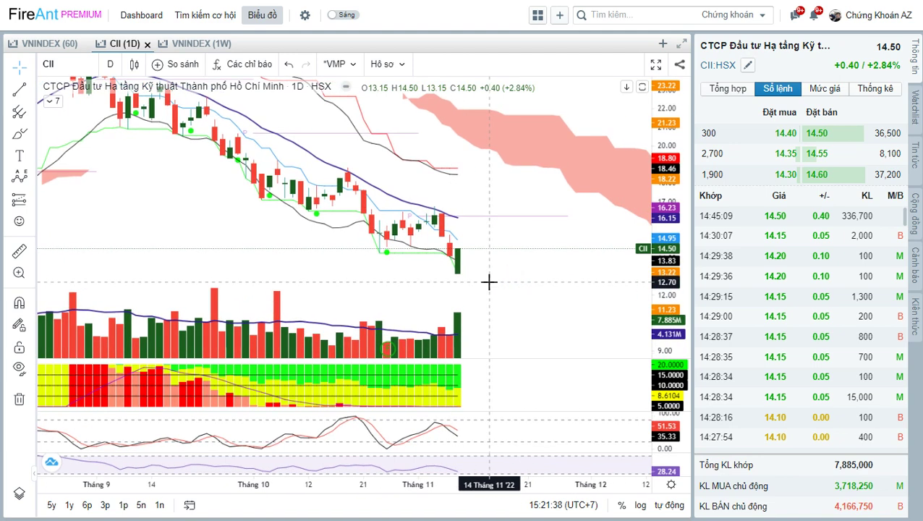
# Pan the CII chart back and forth to finish reviewing it.
pyautogui.moveTo(489, 282); pyautogui.dragTo(492, 286)
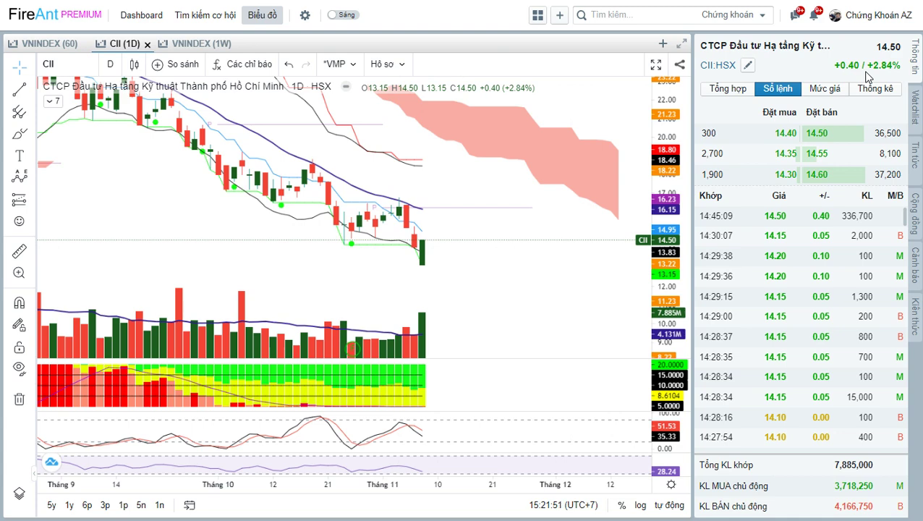
pyautogui.click(471, 225)
pyautogui.moveTo(471, 225); pyautogui.dragTo(481, 227)
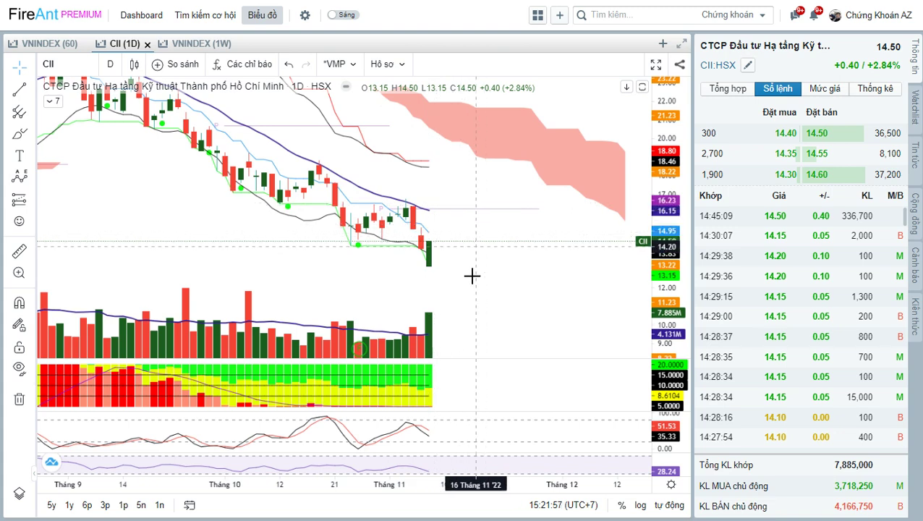
pyautogui.moveTo(487, 273); pyautogui.dragTo(490, 273)
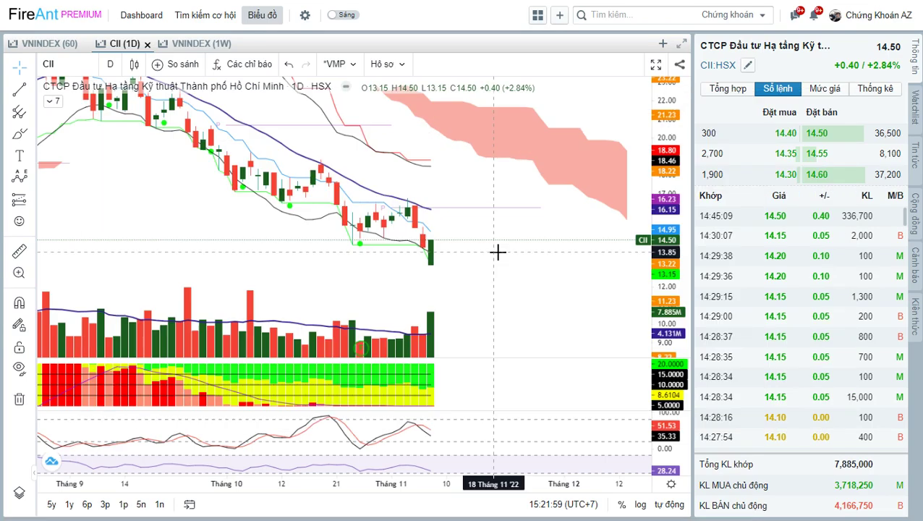
# Load the VCI chart and rescale its price axis vertically.
pyautogui.write('VCI')
pyautogui.press('Return')
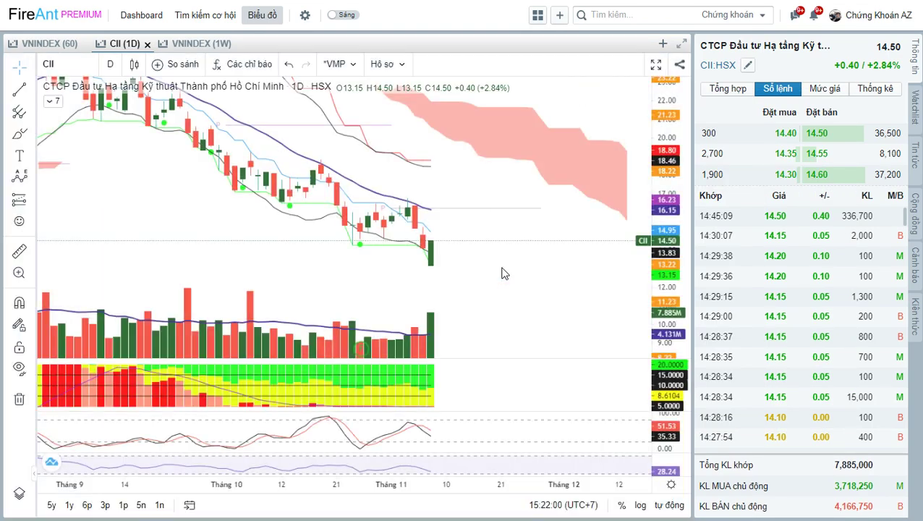
pyautogui.moveTo(531, 292); pyautogui.dragTo(536, 209)
pyautogui.moveTo(521, 269); pyautogui.dragTo(542, 270)
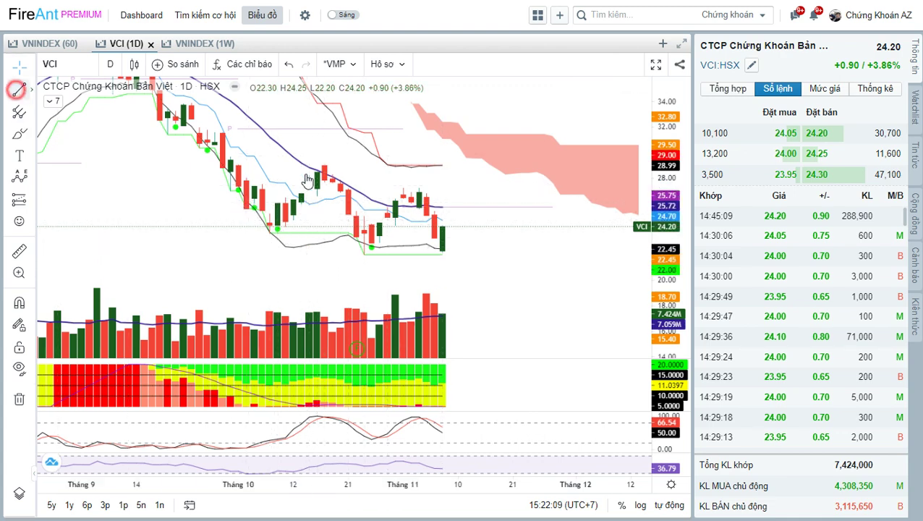
# Draw a falling trend line from VCI's September high past the latest candle.
pyautogui.click(20, 88)
pyautogui.click(223, 133)
pyautogui.click(511, 212)
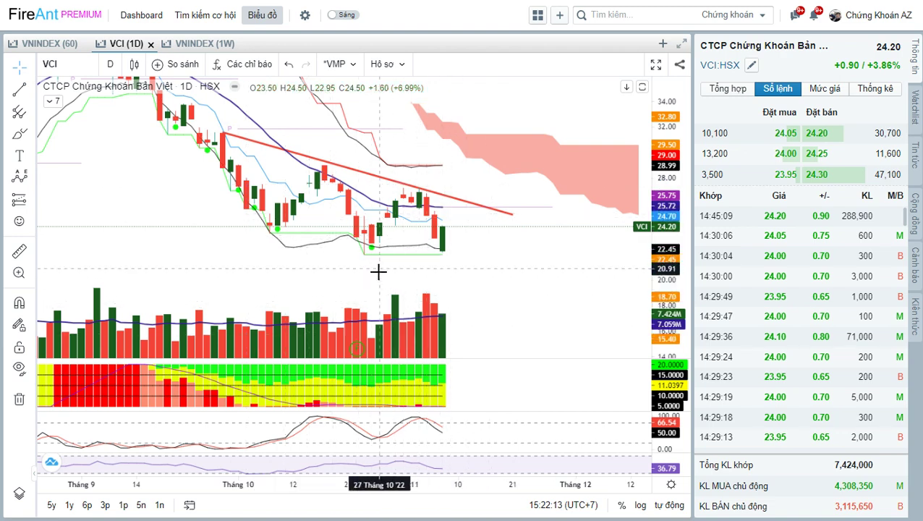
# Mark a Vai Đầu Vai head-and-shoulders pattern from late September to the trend line.
pyautogui.click(19, 176)
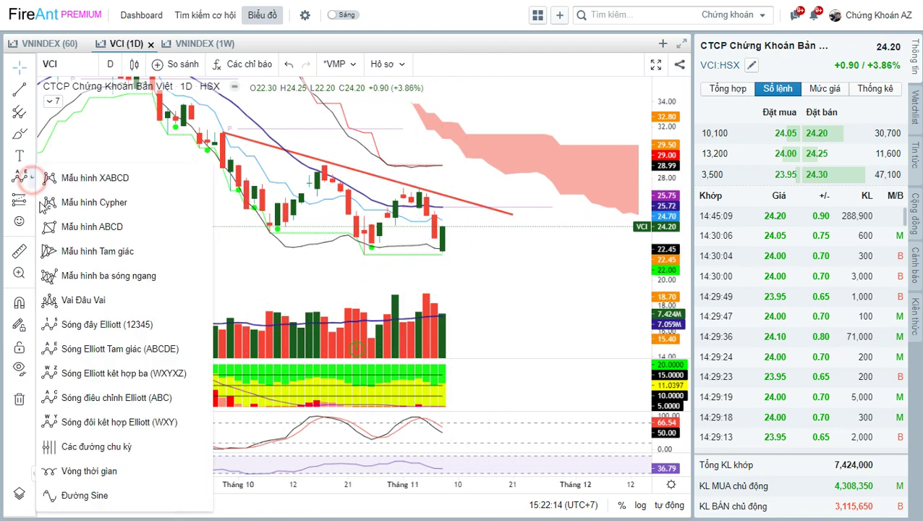
pyautogui.click(105, 300)
pyautogui.click(223, 133)
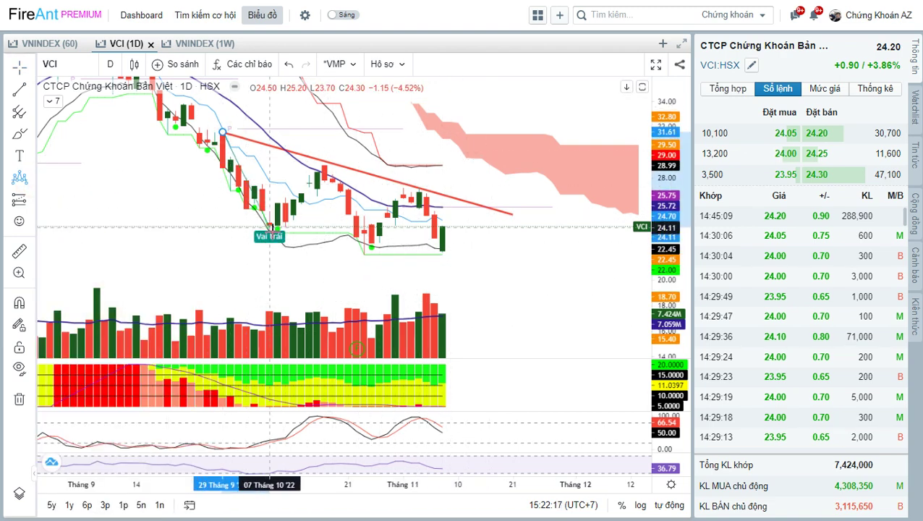
pyautogui.click(269, 233)
pyautogui.click(325, 161)
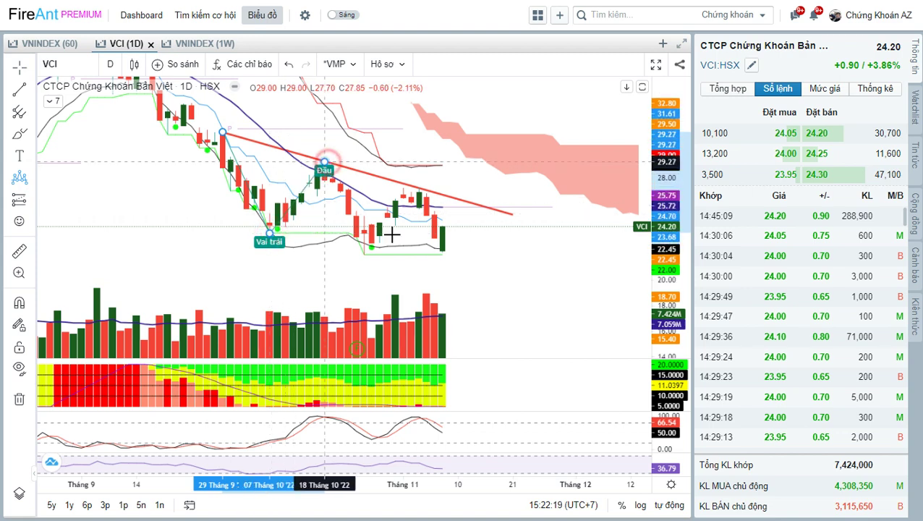
pyautogui.click(371, 247)
pyautogui.click(364, 253)
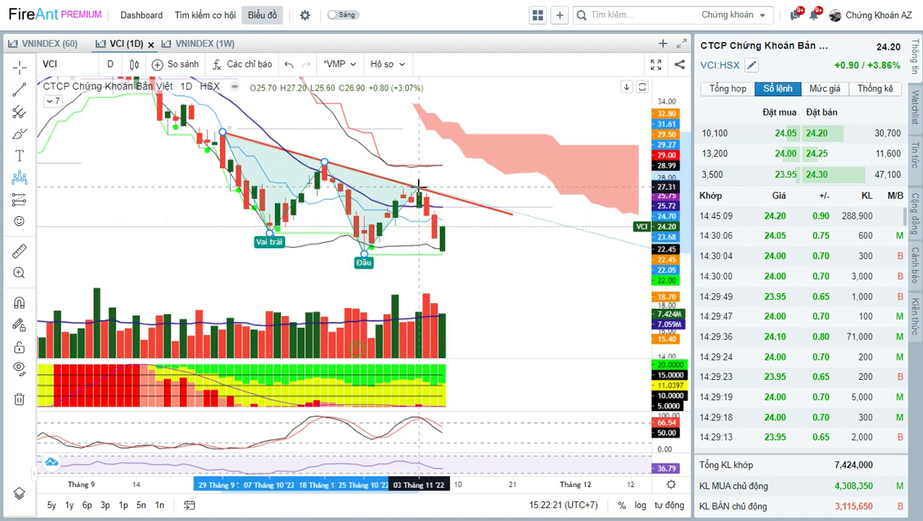
pyautogui.click(420, 188)
pyautogui.click(443, 250)
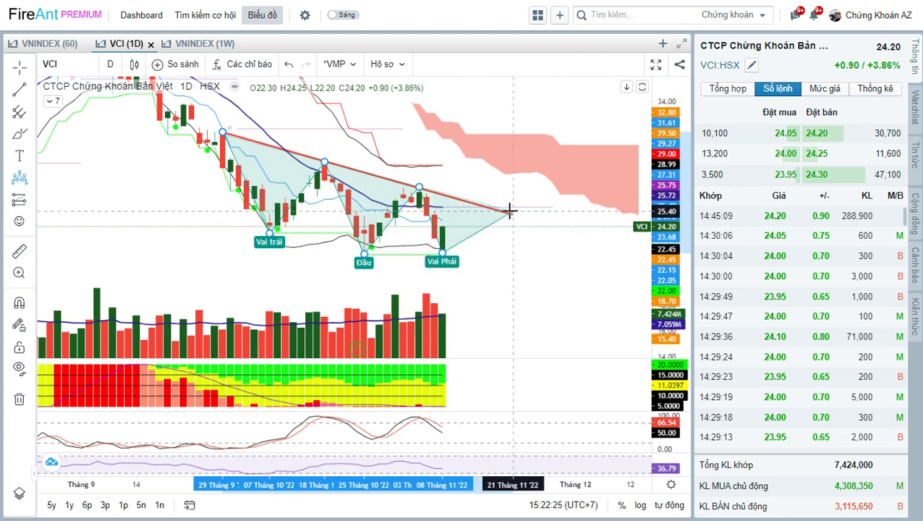
pyautogui.click(511, 216)
pyautogui.moveTo(521, 257); pyautogui.dragTo(488, 257)
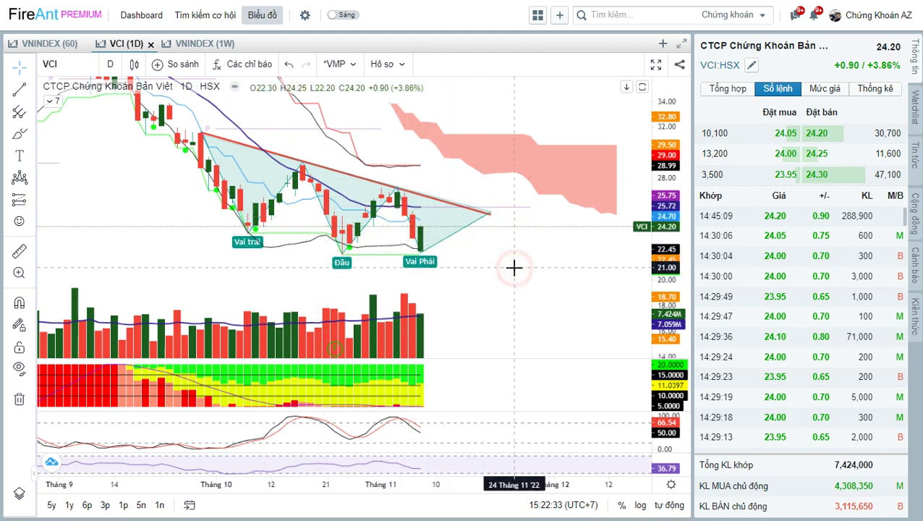
# Load the HCM chart and shift its price chart upward.
pyautogui.write('HCM')
pyautogui.press('Return')
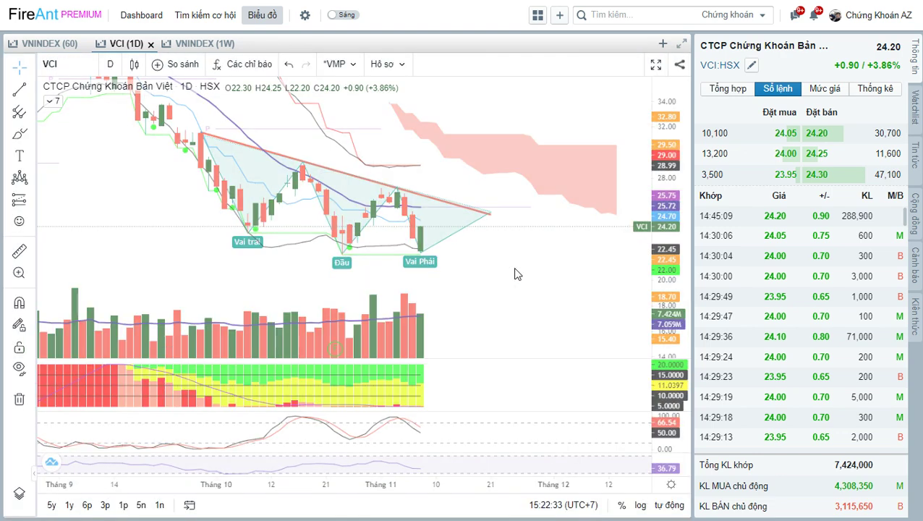
pyautogui.moveTo(538, 310); pyautogui.dragTo(529, 228)
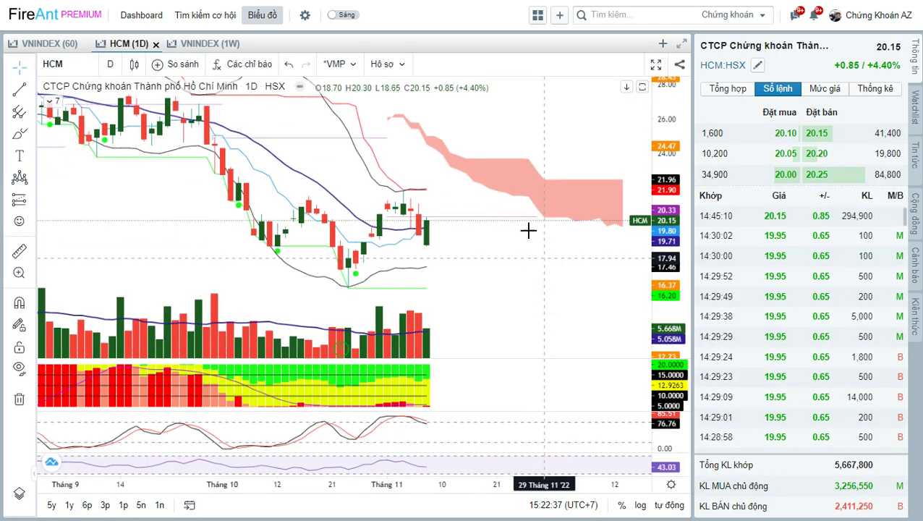
# Draw a trend line across HCM's recent highs and flatten it into a resistance line.
pyautogui.click(20, 89)
pyautogui.click(208, 107)
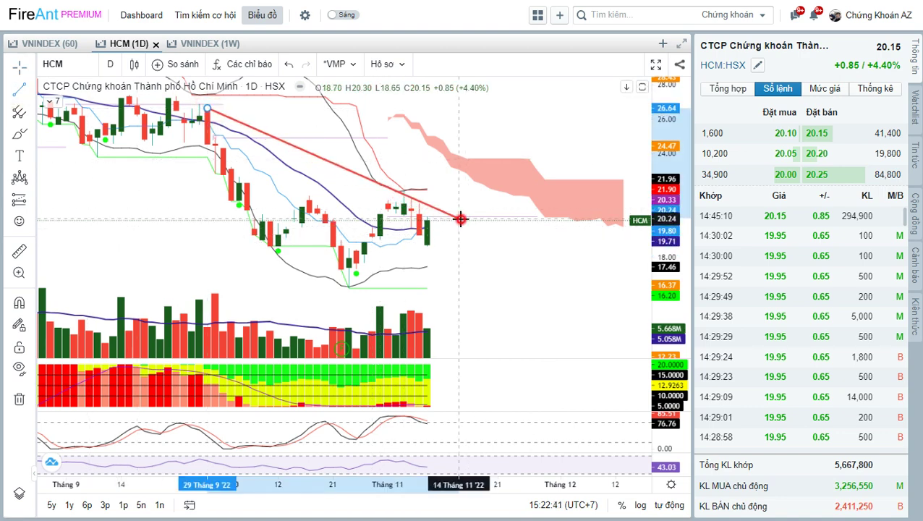
pyautogui.click(458, 217)
pyautogui.moveTo(209, 109); pyautogui.dragTo(239, 187)
pyautogui.moveTo(458, 217); pyautogui.dragTo(455, 210)
pyautogui.click(482, 268)
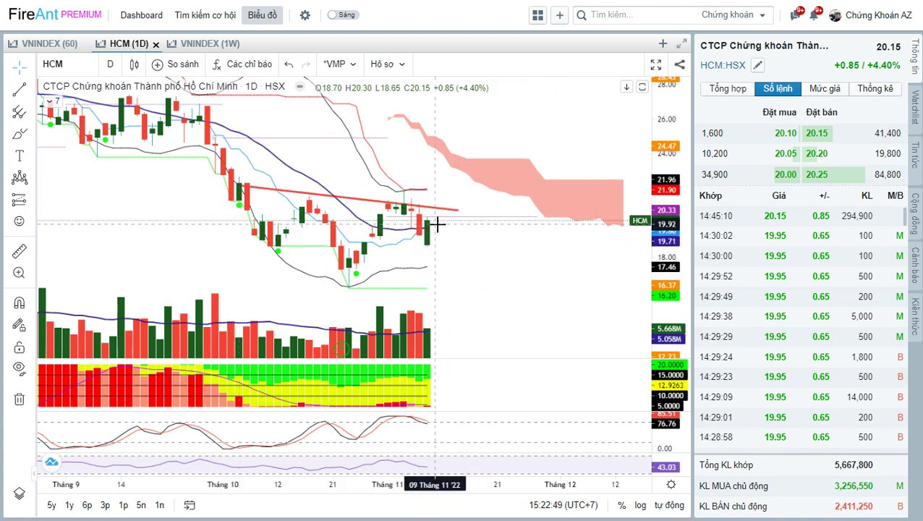
# Pan the HCM chart, then load the FTS chart from the symbol search.
pyautogui.moveTo(447, 228); pyautogui.dragTo(434, 226)
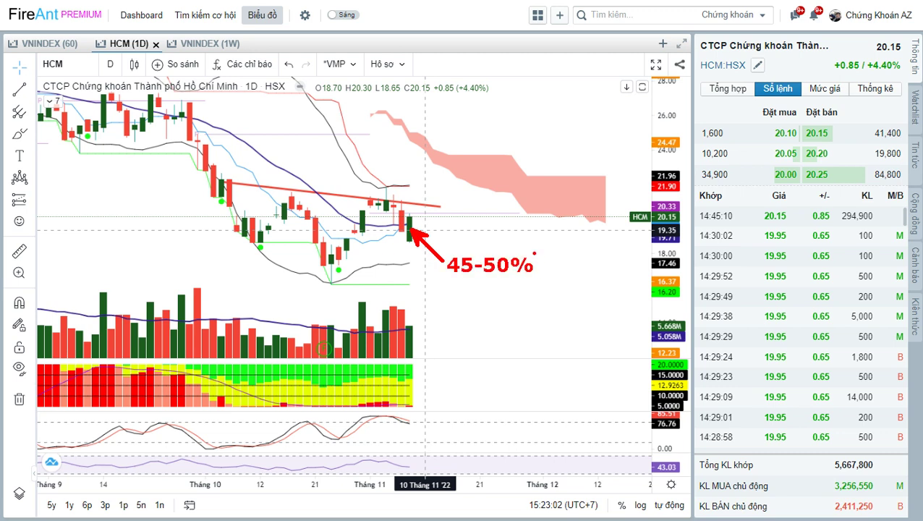
pyautogui.moveTo(515, 278); pyautogui.dragTo(530, 268)
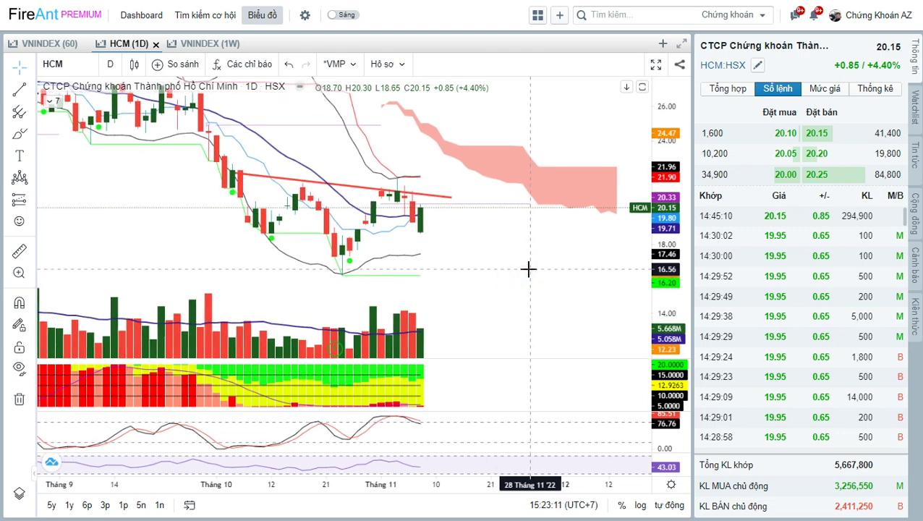
pyautogui.write('fts')
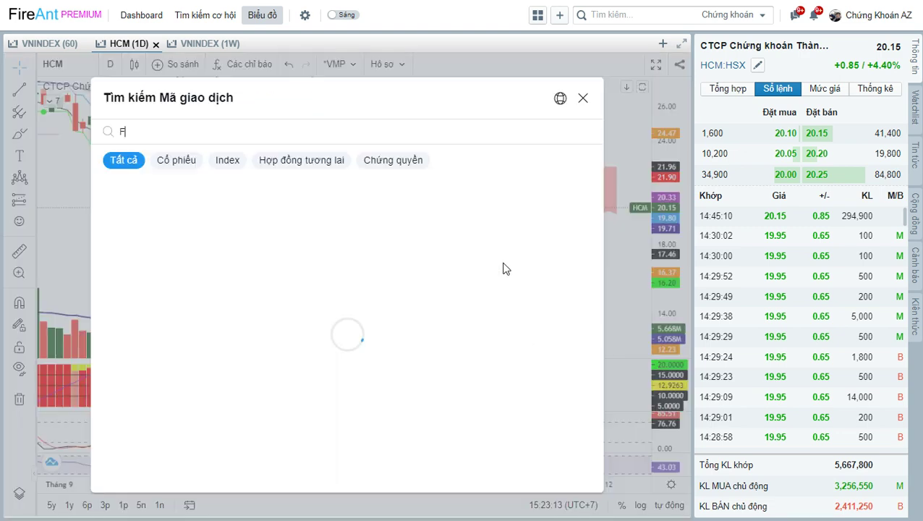
pyautogui.press('Return')
# Shift the FTS chart up, draw a red level across the latest candles, and add a boxed 15% label.
pyautogui.click(490, 275)
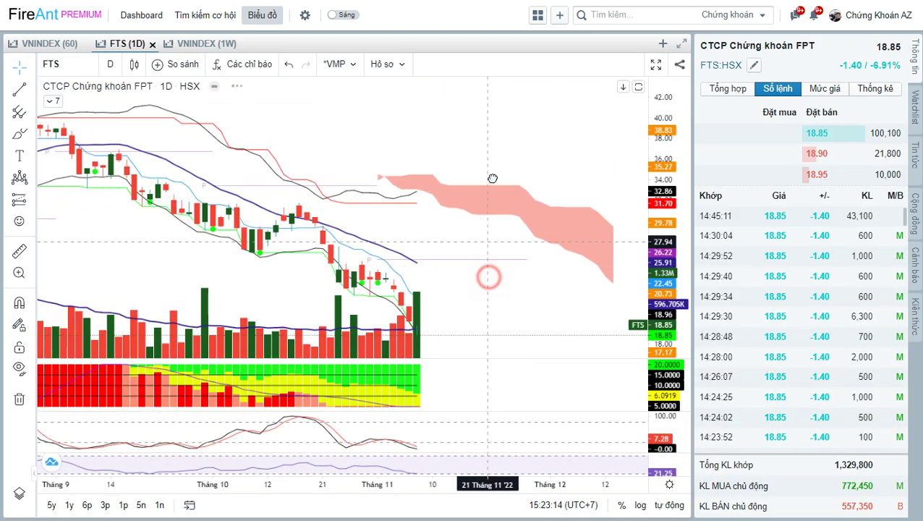
pyautogui.moveTo(448, 284); pyautogui.dragTo(469, 246)
pyautogui.moveTo(339, 221); pyautogui.dragTo(428, 222)
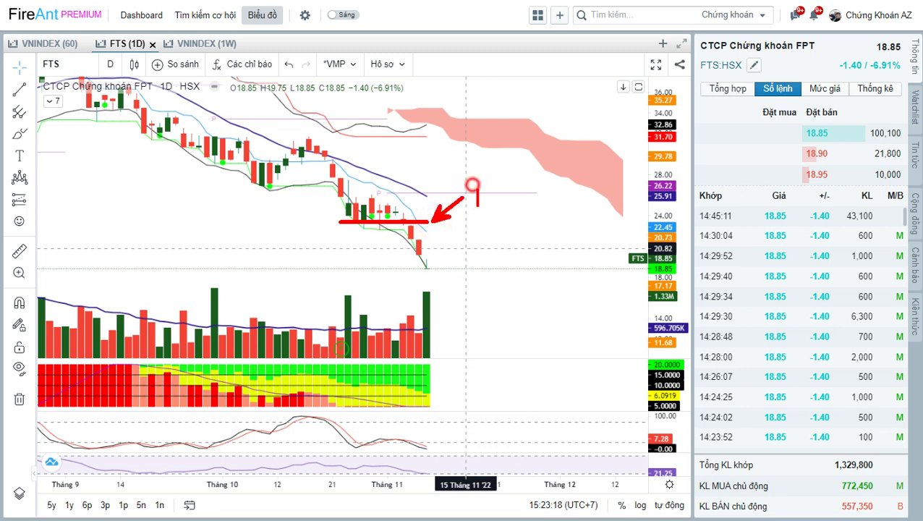
pyautogui.click(476, 197)
pyautogui.write('15%')
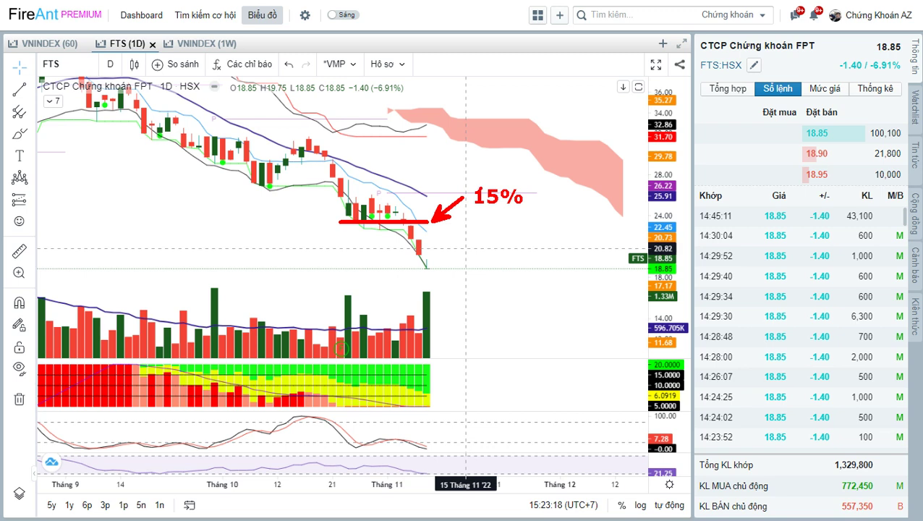
pyautogui.moveTo(461, 181); pyautogui.dragTo(553, 216)
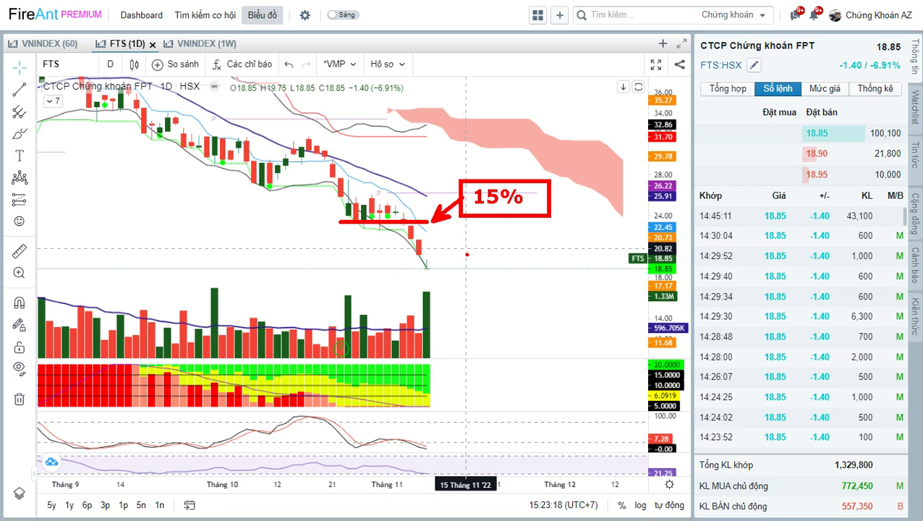
# Cross out the falling FTS candles with a red X, then clear the annotations.
pyautogui.moveTo(365, 196); pyautogui.dragTo(415, 273)
pyautogui.moveTo(355, 264); pyautogui.dragTo(432, 187)
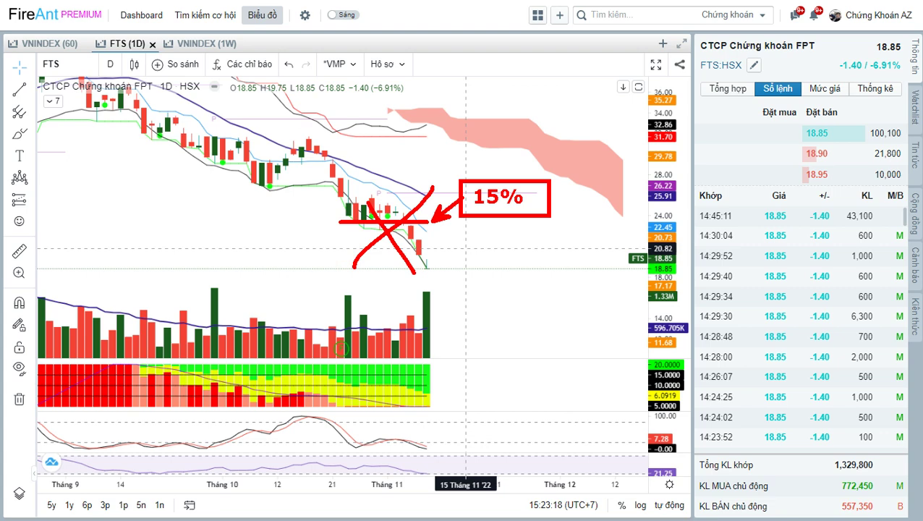
pyautogui.press('Escape')
# Load the VCI, HCM and then FRT charts from the symbol search.
pyautogui.write('V')
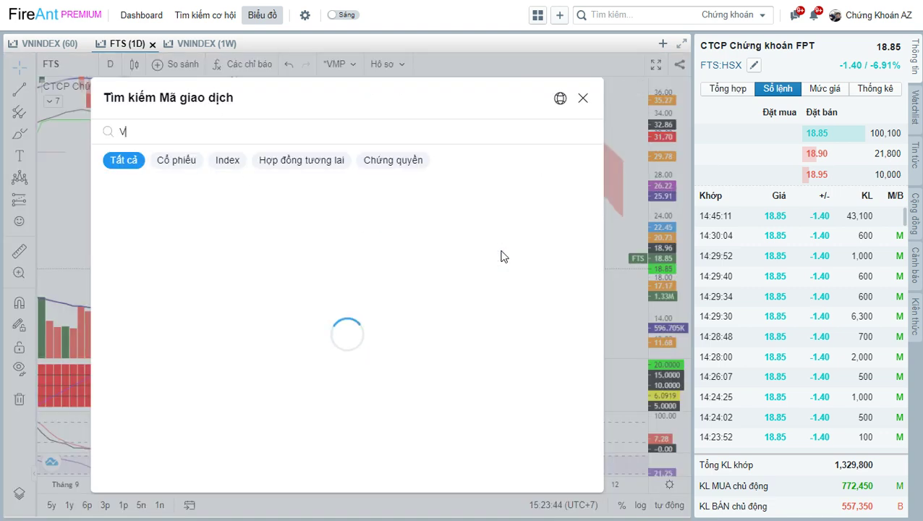
pyautogui.write('CI')
pyautogui.press('Return')
pyautogui.write('H')
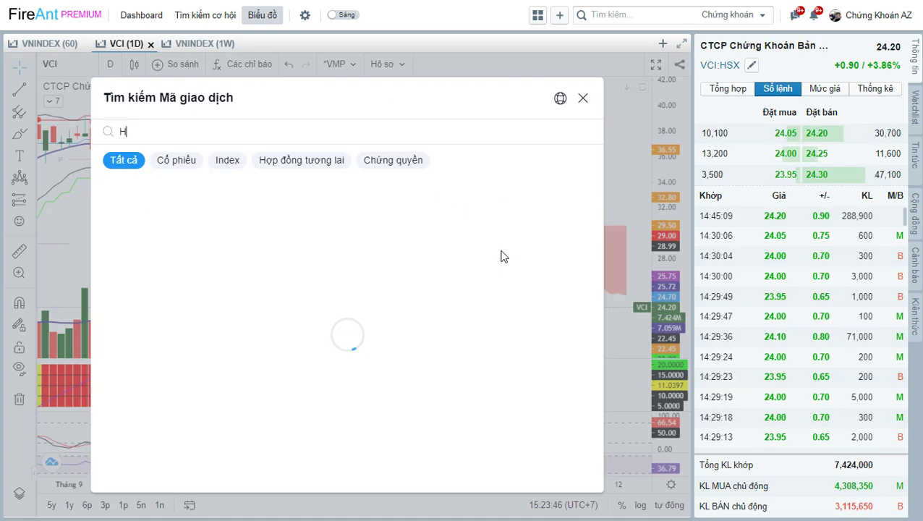
pyautogui.write('CM')
pyautogui.press('Return')
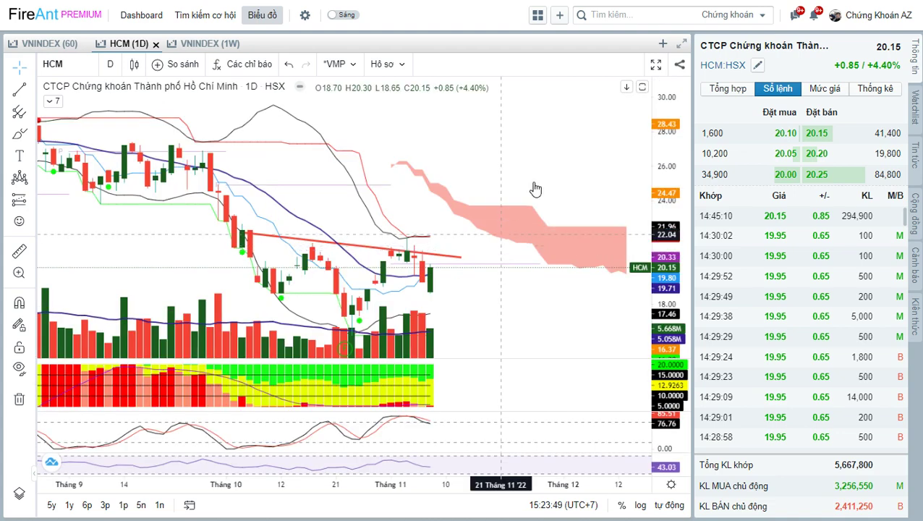
pyautogui.write('F')
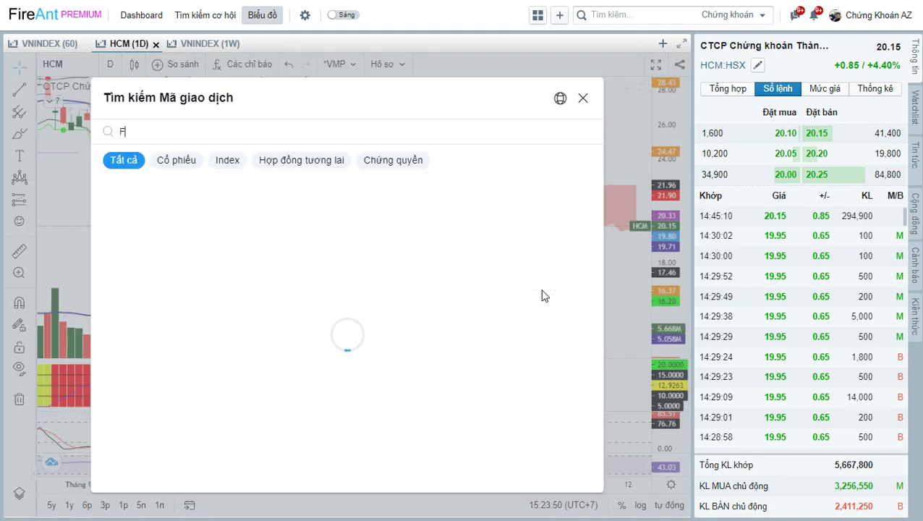
pyautogui.write('RT')
pyautogui.press('Return')
# Draw a Hình chữ nhật rectangle around FRT's latest candles near 74.
pyautogui.click(543, 277)
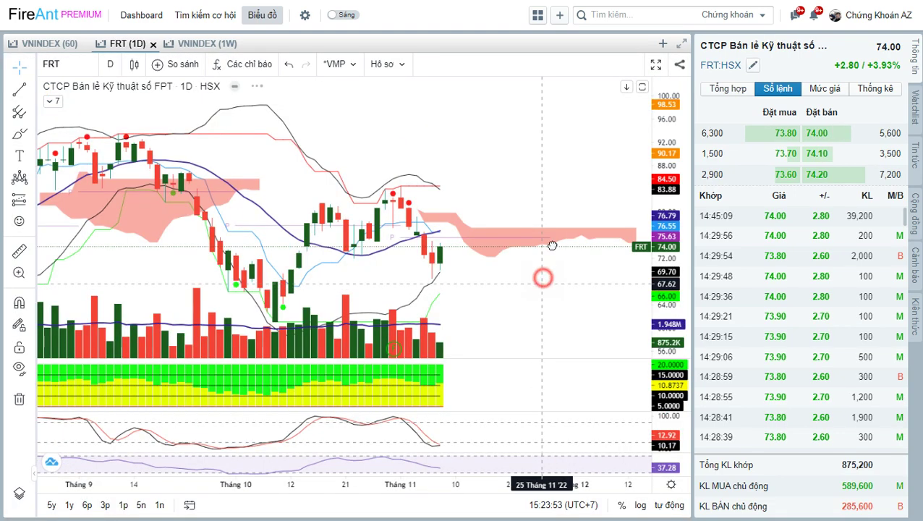
pyautogui.moveTo(503, 264)
pyautogui.mouseDown()
pyautogui.moveTo(523, 268)
pyautogui.moveTo(513, 267)
pyautogui.mouseUp()
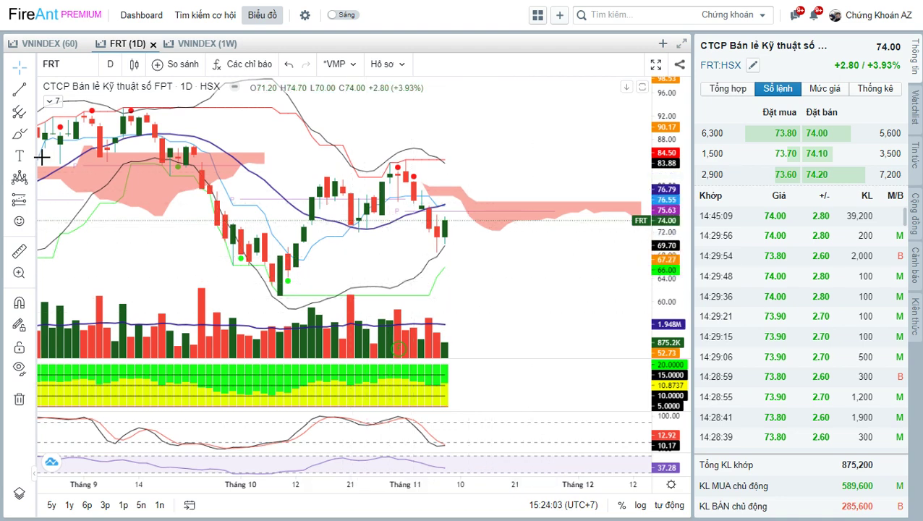
pyautogui.click(31, 134)
pyautogui.click(67, 207)
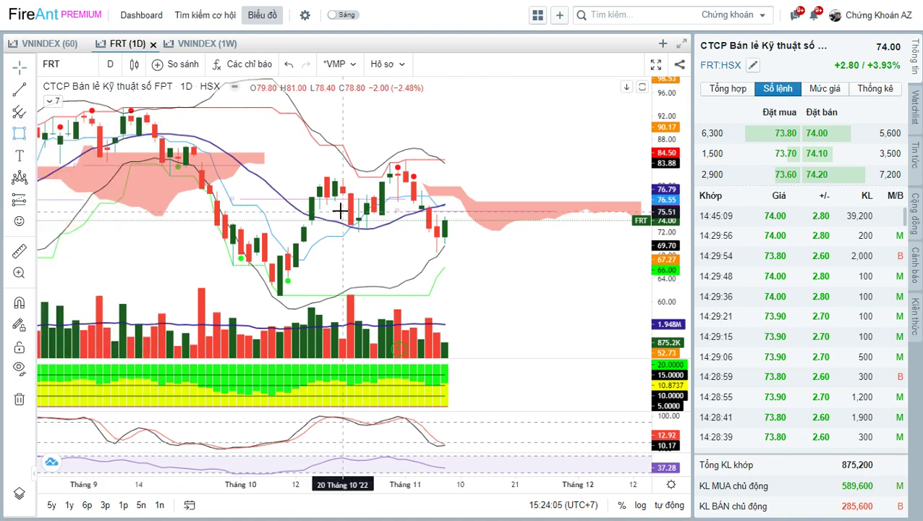
pyautogui.click(341, 212)
pyautogui.click(514, 218)
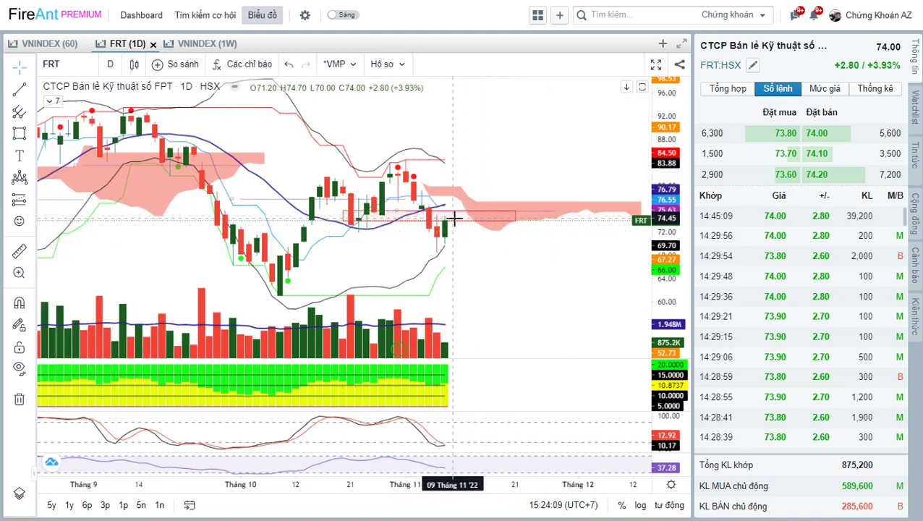
pyautogui.click(510, 265)
pyautogui.moveTo(512, 265); pyautogui.dragTo(529, 265)
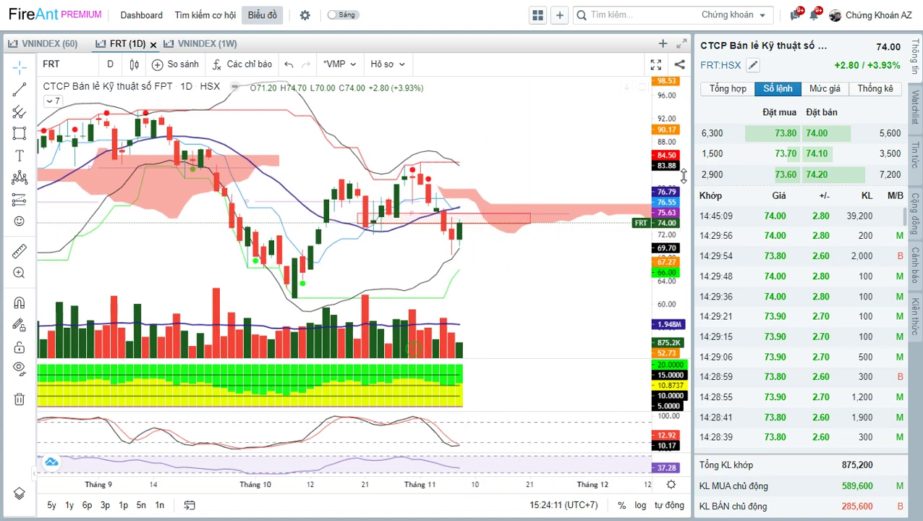
# Switch to the YouTube Studio comments, write an on-screen NOI TAI note, then clear it.
pyautogui.hotkey('alt', 'Tab')
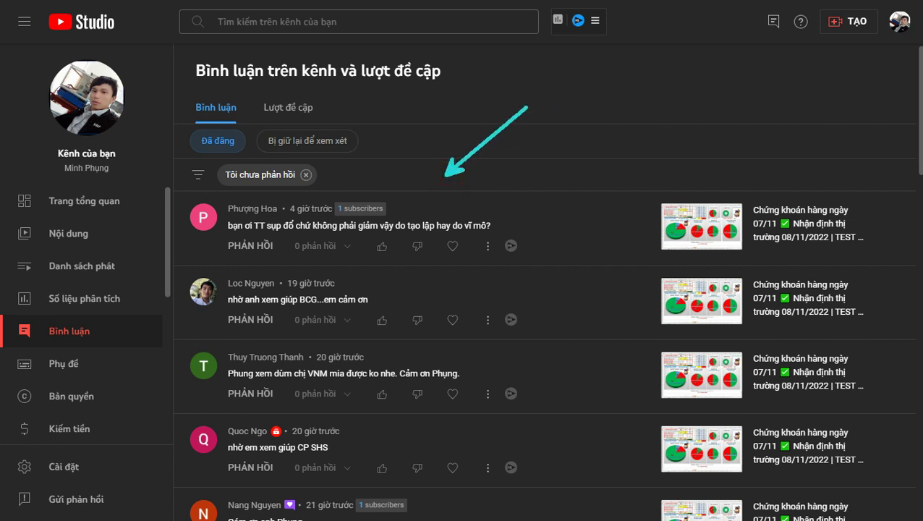
pyautogui.write('OI TAI')
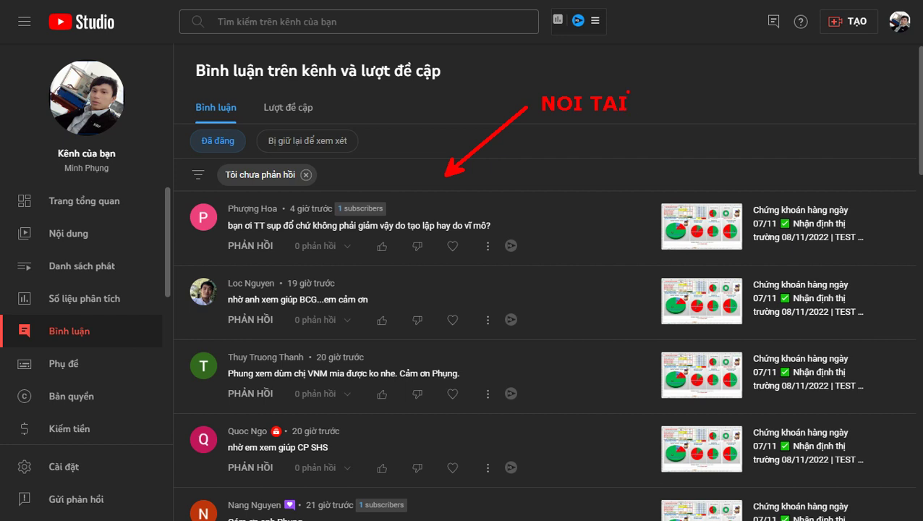
pyautogui.press('Escape')
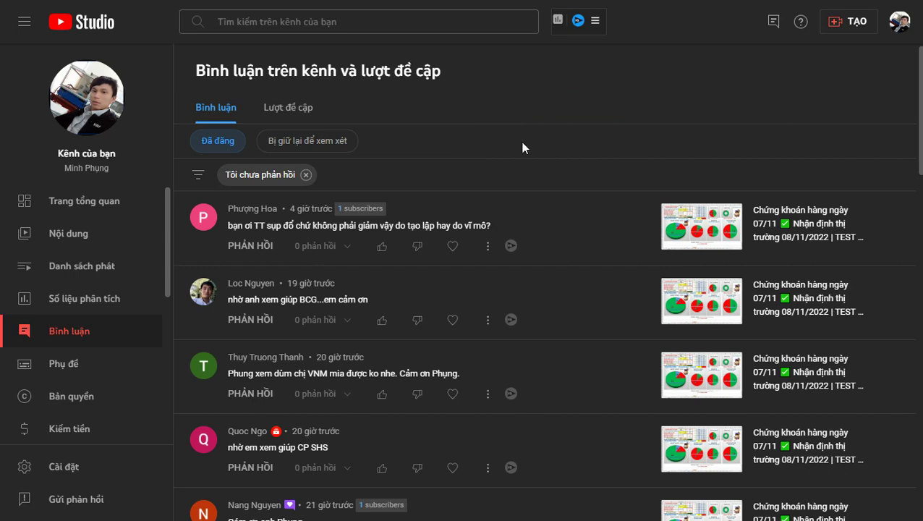
pyautogui.scroll(-1, 522, 144)
pyautogui.scroll(1, 523, 142)
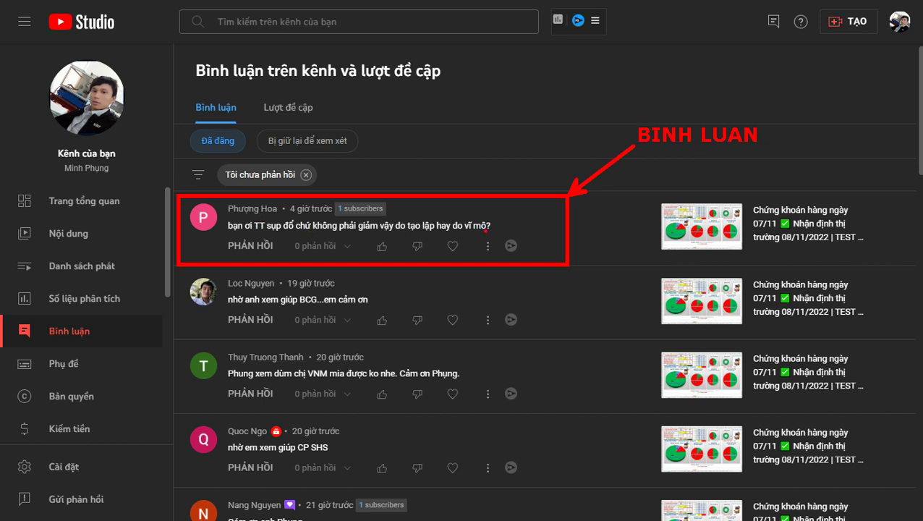
# Heart the first unanswered comment and post the reply 'Xin cảm ơn!' under it.
pyautogui.click(452, 246)
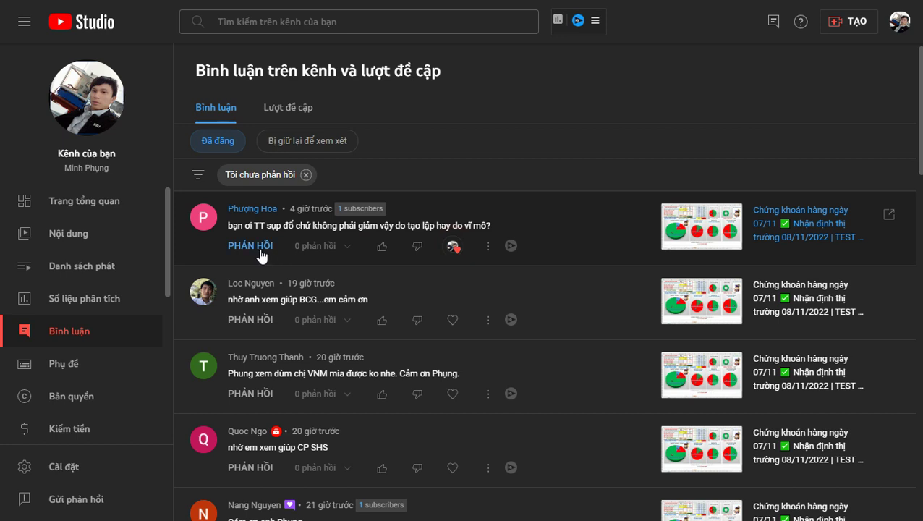
pyautogui.click(250, 246)
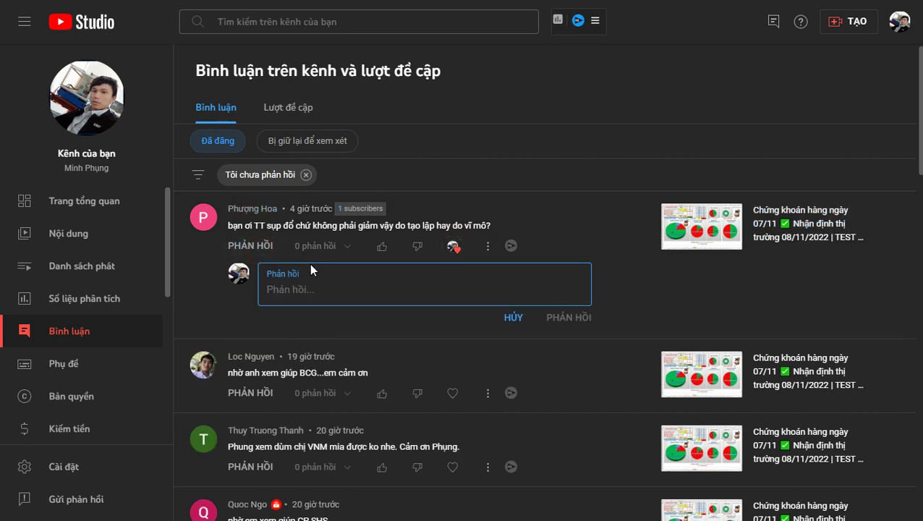
pyautogui.write('Xin cảm ')
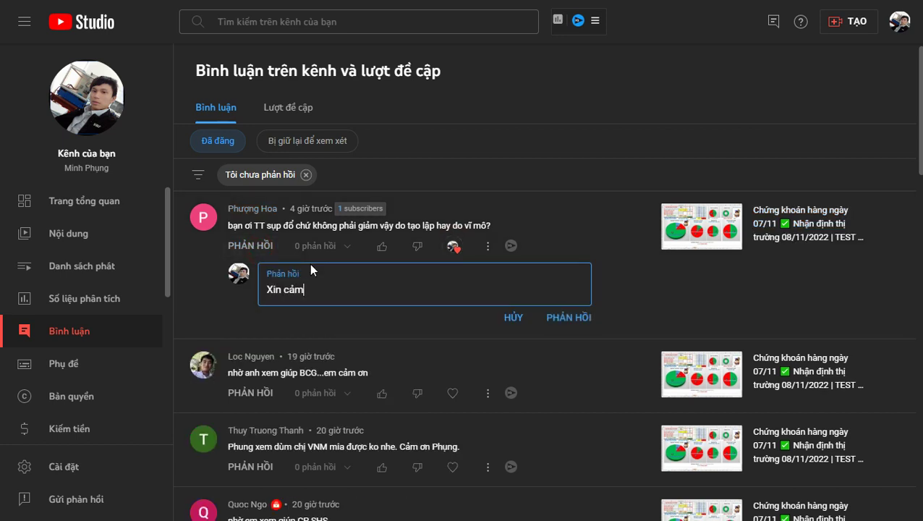
pyautogui.write('ơn!')
pyautogui.hotkey('ctrl', 'a')
pyautogui.hotkey('ctrl', 'Return')
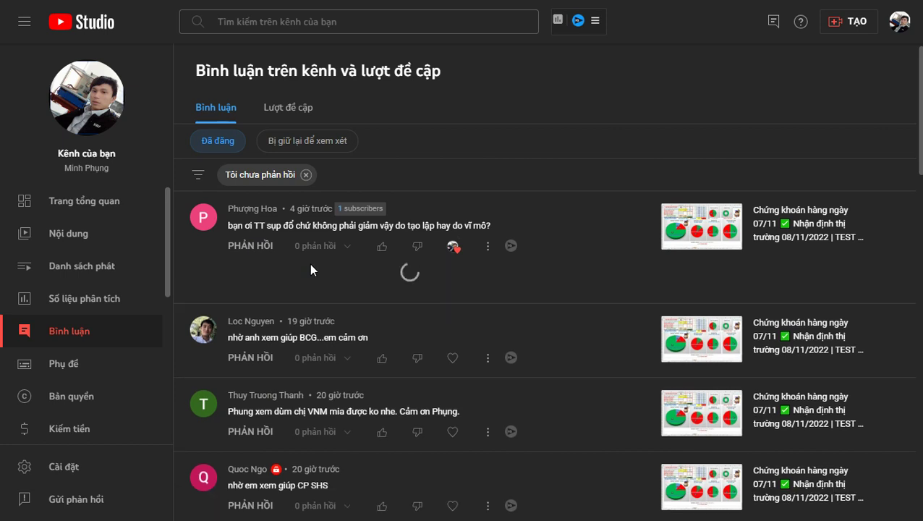
pyautogui.click(545, 84)
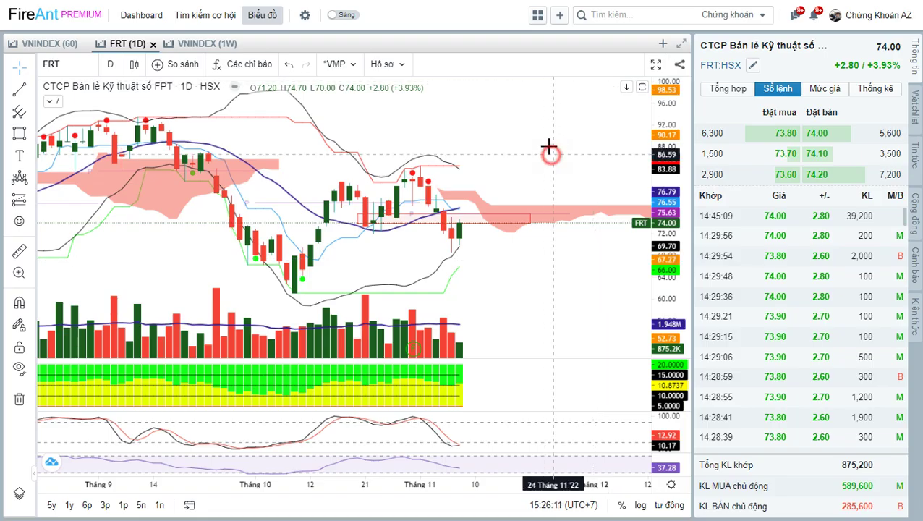
# Load VNINDEX, zoom and pan to review its head-and-shoulders pattern, then close the search.
pyautogui.write('VNI')
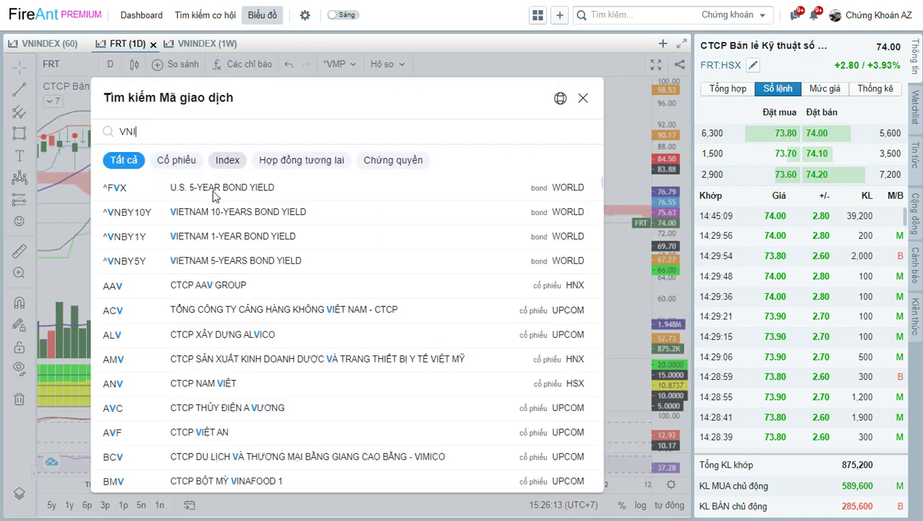
pyautogui.press('Return')
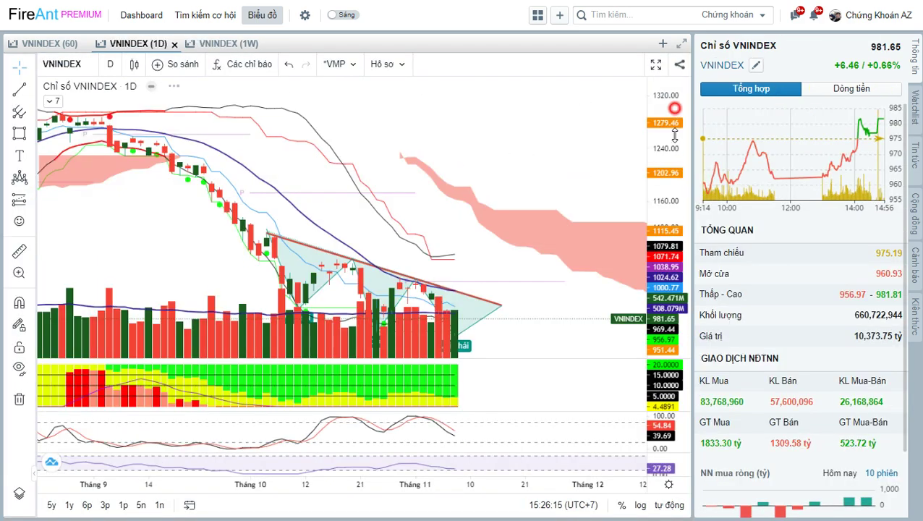
pyautogui.scroll(-4, 589, 170)
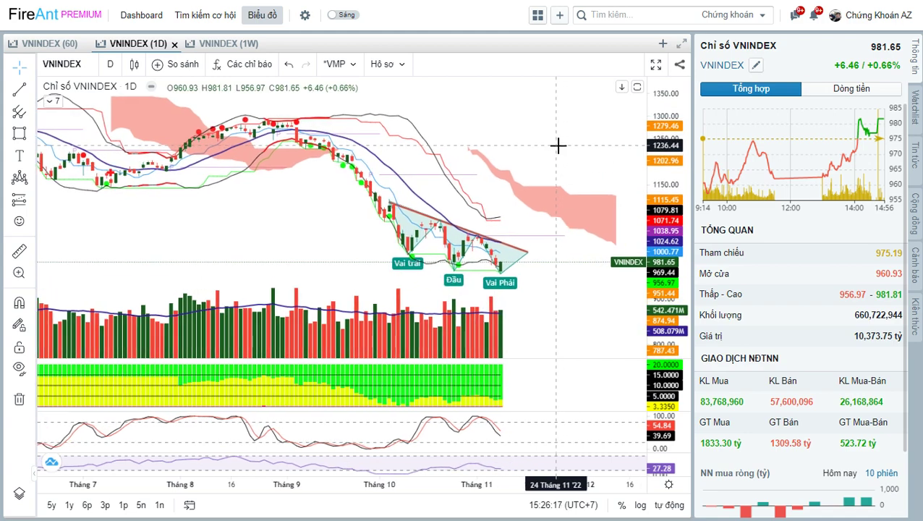
pyautogui.moveTo(586, 136); pyautogui.dragTo(588, 184)
pyautogui.scroll(3, 567, 143)
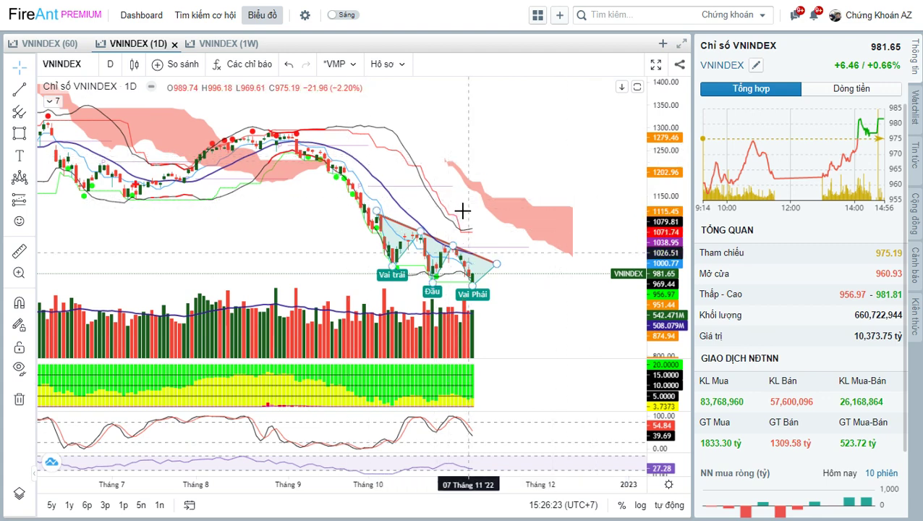
pyautogui.moveTo(540, 154); pyautogui.dragTo(518, 158)
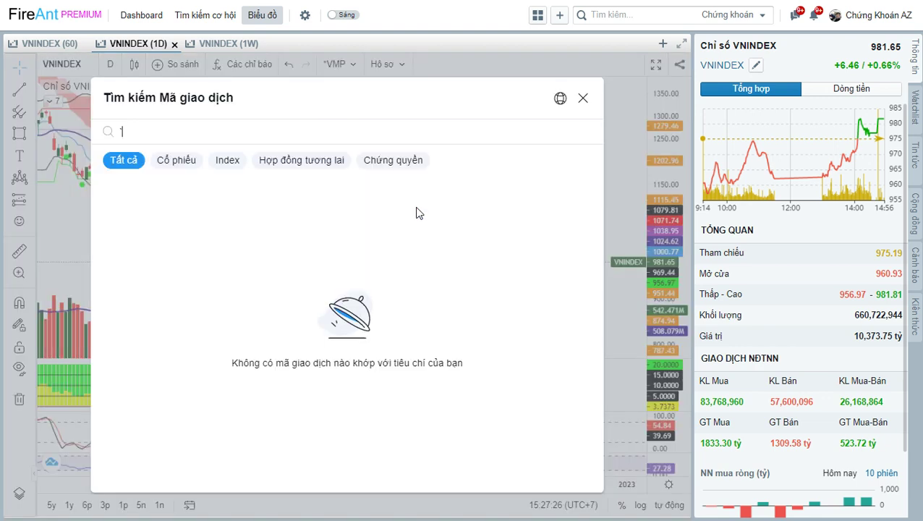
pyautogui.click(583, 99)
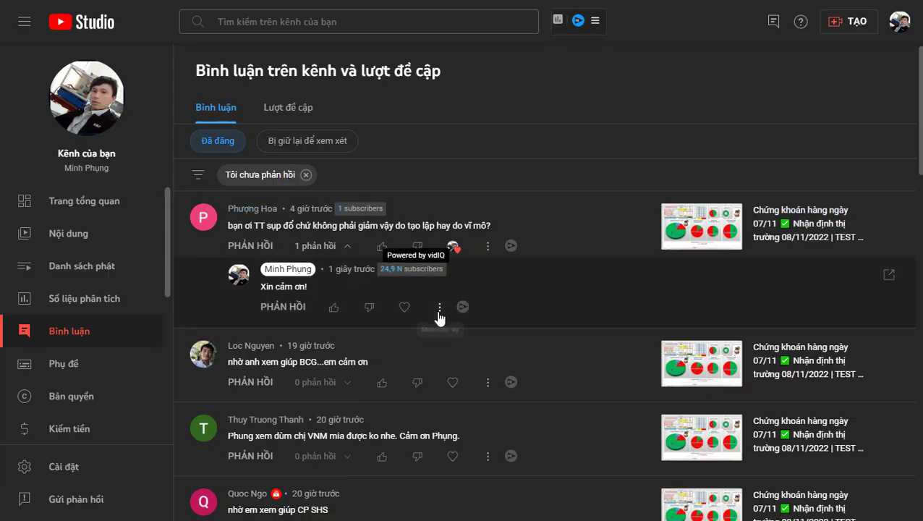
pyautogui.scroll(-2, 439, 317)
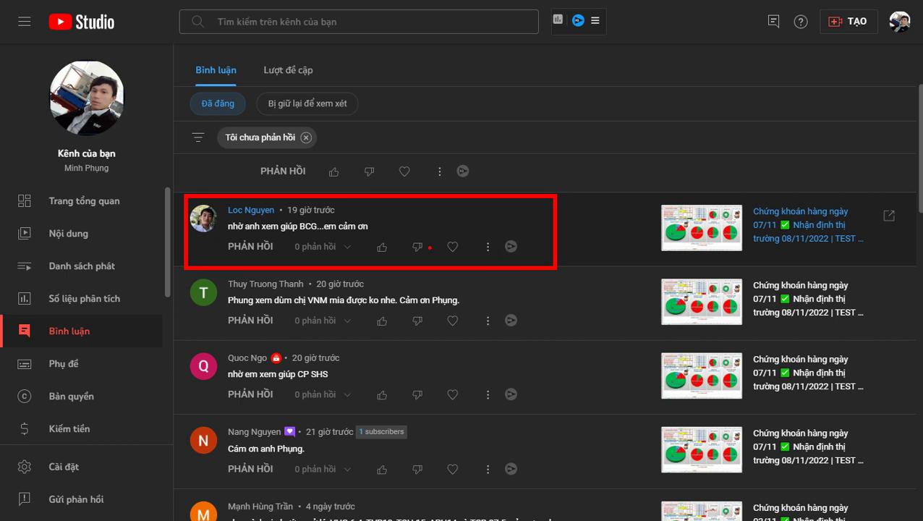
# Heart the BCG request comment and post the reply 'BCG', fixing the lowercase typo.
pyautogui.click(453, 247)
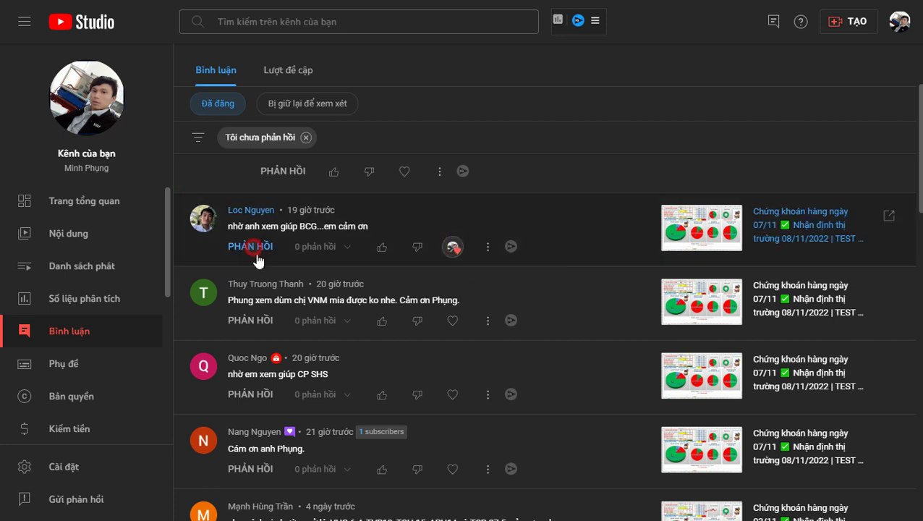
pyautogui.click(250, 246)
pyautogui.write('bcg')
pyautogui.press('BackSpace')
pyautogui.press('BackSpace')
pyautogui.press('BackSpace')
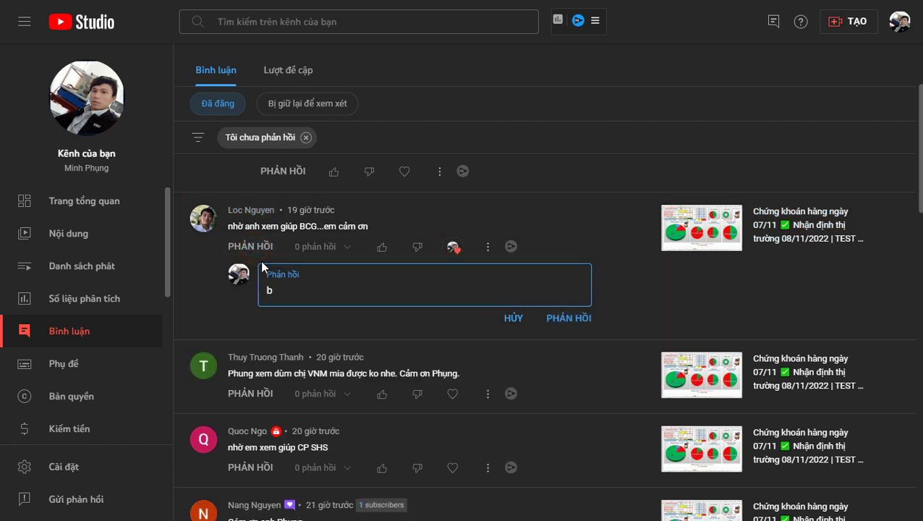
pyautogui.write('BCG')
pyautogui.hotkey('ctrl', 'Return')
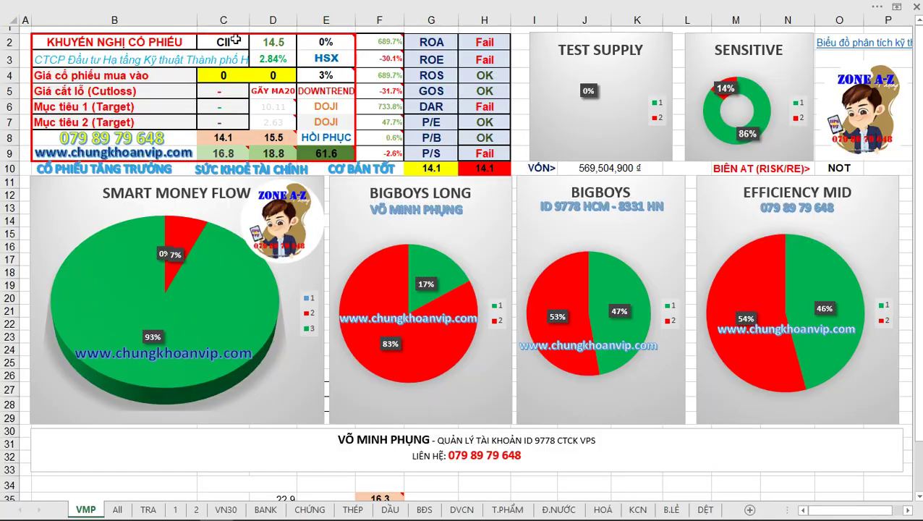
# Set C2 to BCG, then circle 2% and HSX, arrow the P/E, and write a boxed 'TB YEU'.
pyautogui.write('BCG')
pyautogui.press('Return')
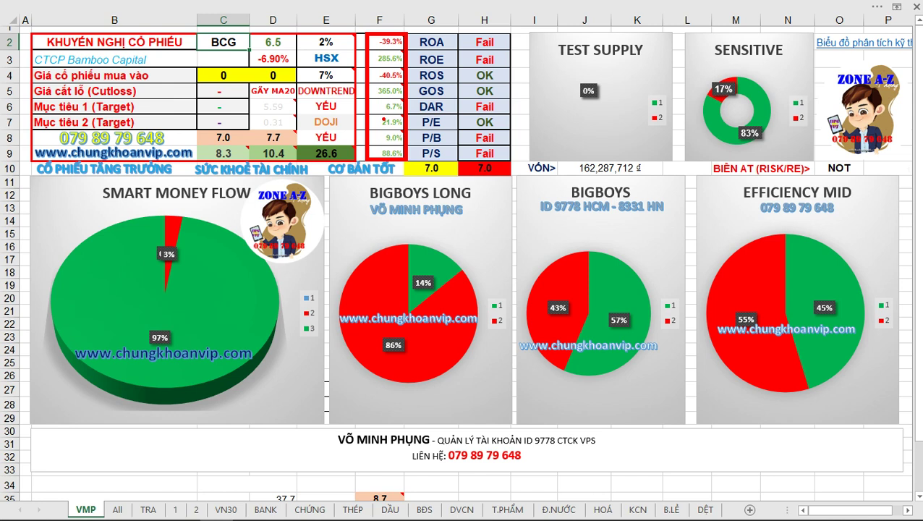
pyautogui.moveTo(338, 41)
pyautogui.mouseDown()
pyautogui.moveTo(324, 26)
pyautogui.moveTo(304, 55)
pyautogui.moveTo(317, 78)
pyautogui.moveTo(348, 63)
pyautogui.moveTo(328, 34)
pyautogui.mouseUp()
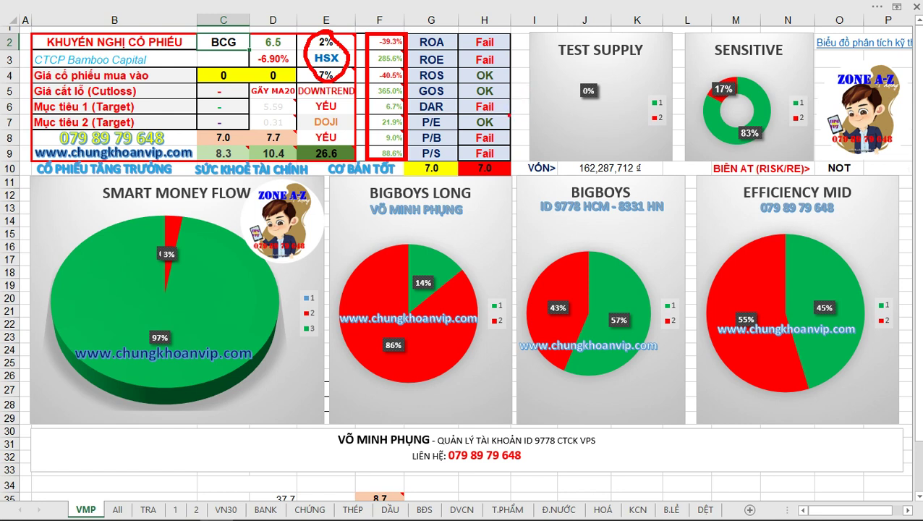
pyautogui.moveTo(544, 81)
pyautogui.mouseDown()
pyautogui.moveTo(506, 116)
pyautogui.moveTo(554, 93)
pyautogui.moveTo(591, 92)
pyautogui.mouseUp()
pyautogui.moveTo(602, 77); pyautogui.dragTo(592, 85)
pyautogui.moveTo(613, 77); pyautogui.dragTo(608, 93)
pyautogui.moveTo(614, 77); pyautogui.dragTo(624, 77)
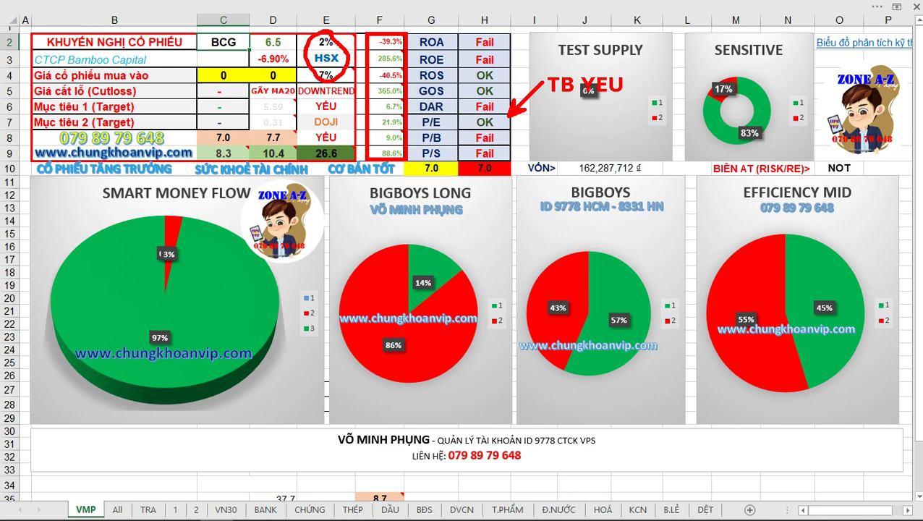
pyautogui.moveTo(538, 69); pyautogui.dragTo(634, 100)
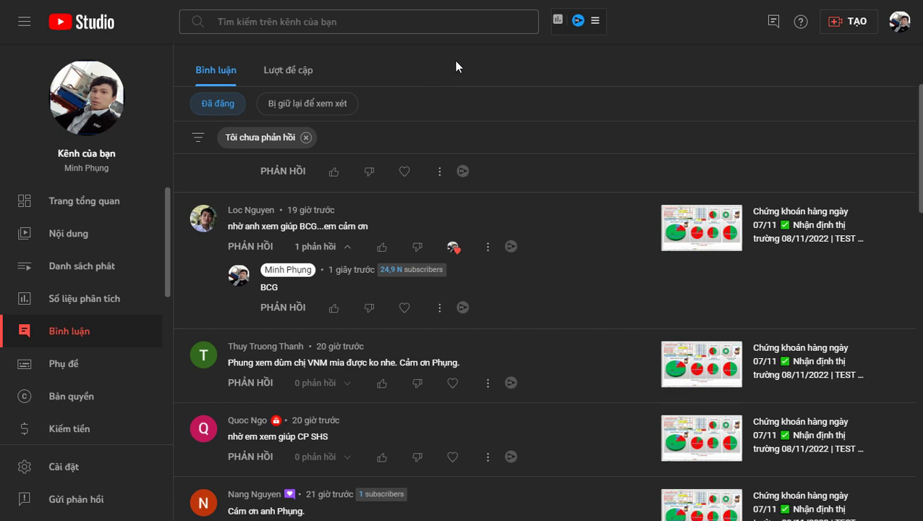
# Chart BCG in FireAnt and zoom into its recent candles.
pyautogui.click(456, 64)
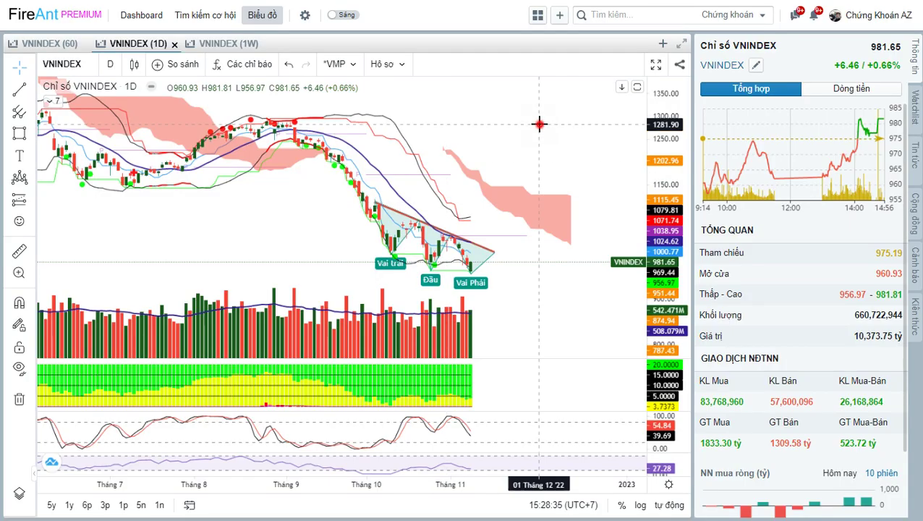
pyautogui.write('BCG')
pyautogui.press('Return')
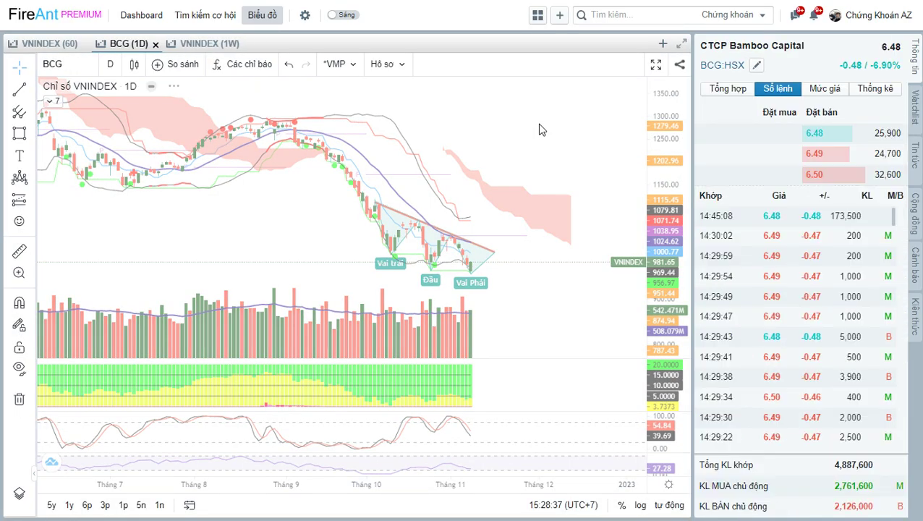
pyautogui.click(552, 192)
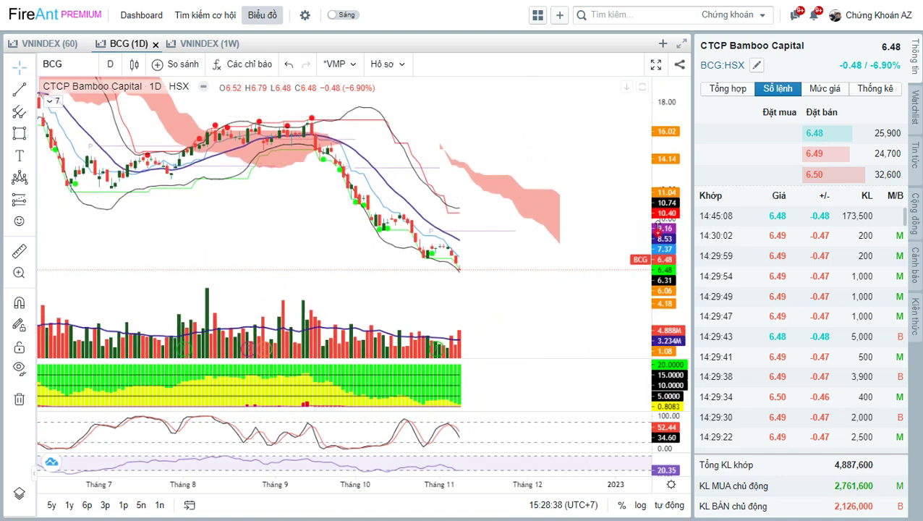
pyautogui.scroll(3, 603, 179)
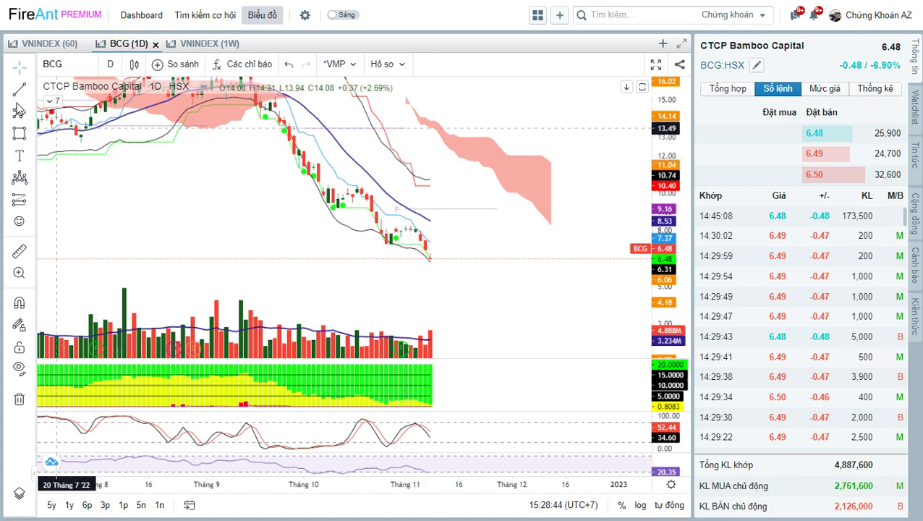
# Mark BCG's recent lows with a level line, add a 15% note and an arrow to the latest candles.
pyautogui.click(15, 91)
pyautogui.click(387, 238)
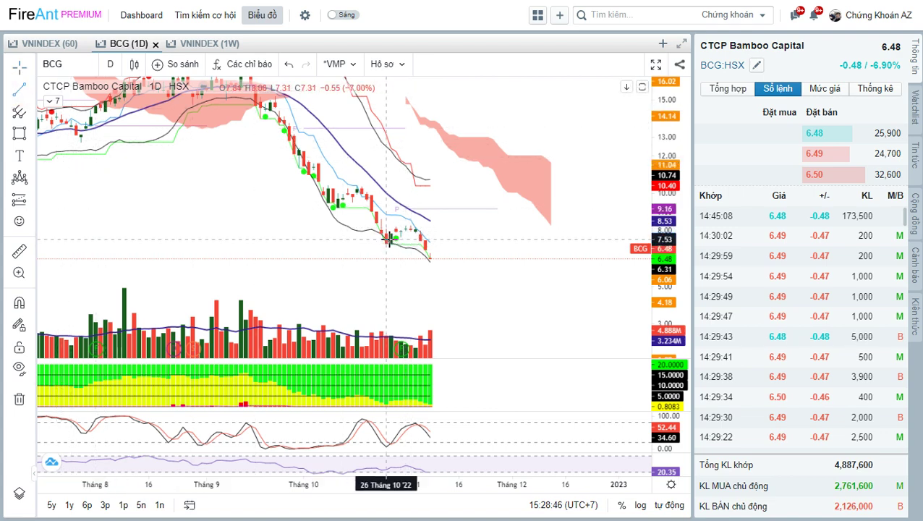
pyautogui.click(439, 240)
pyautogui.click(452, 249)
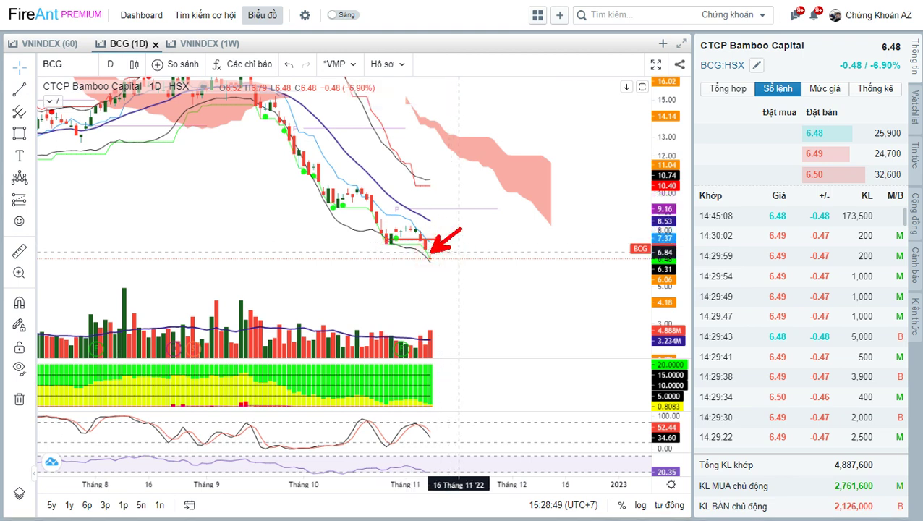
pyautogui.click(467, 219)
pyautogui.write('15%')
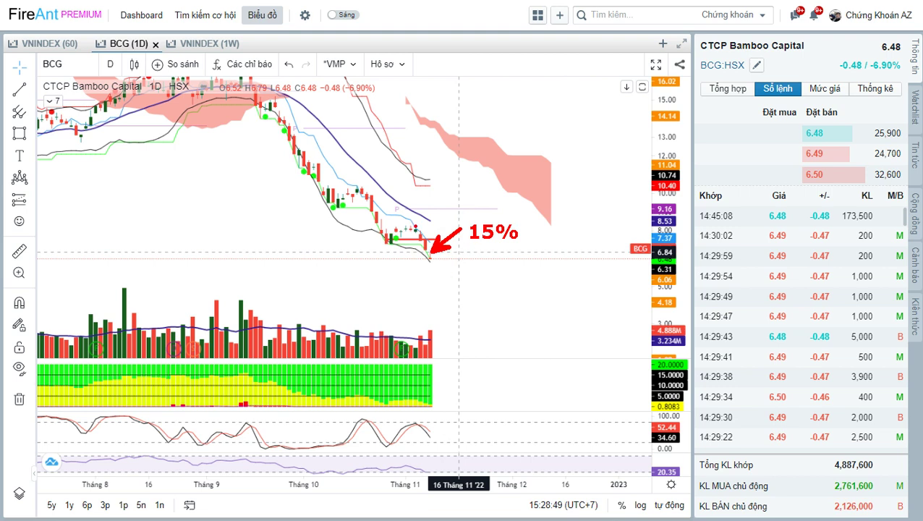
pyautogui.moveTo(436, 228); pyautogui.dragTo(322, 92)
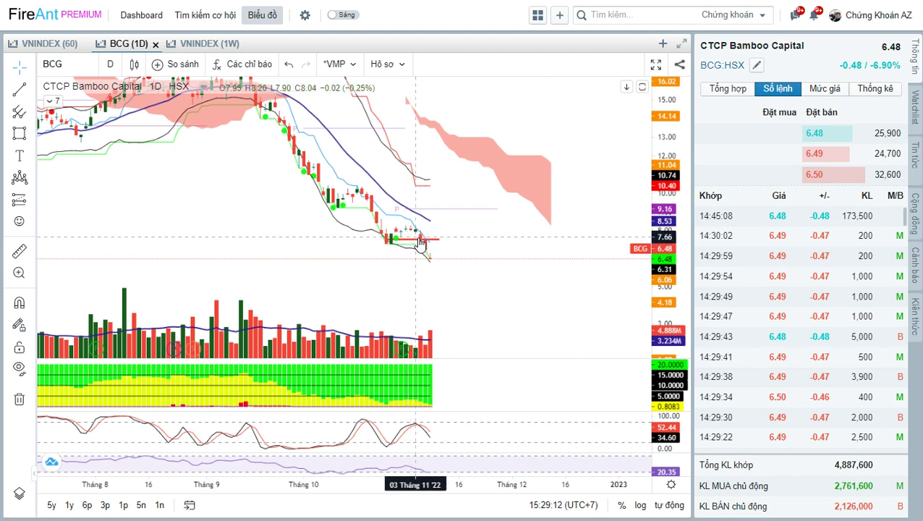
pyautogui.click(420, 241)
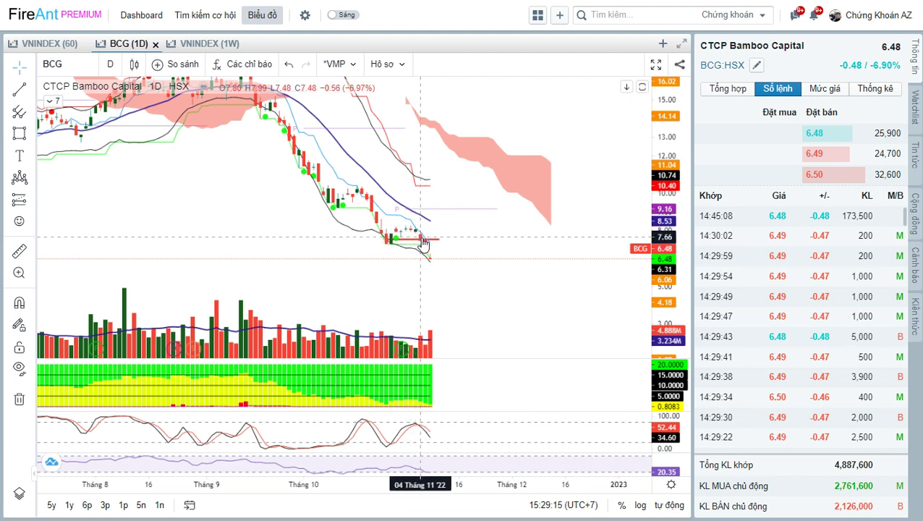
pyautogui.hotkey('alt', 'Tab')
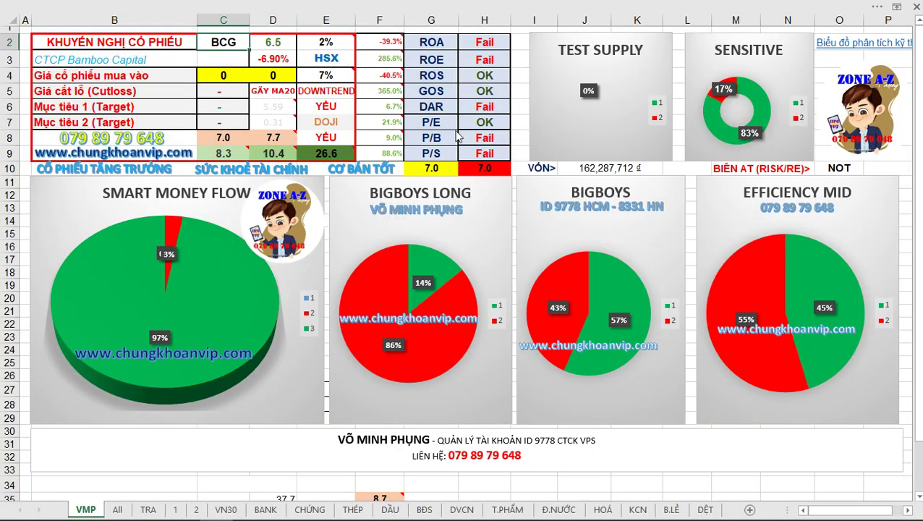
# Flip between FireAnt and Excel and circle the cut-loss value near C5.
pyautogui.hotkey('alt', 'Tab')
pyautogui.hotkey('alt', 'Tab')
pyautogui.moveTo(236, 84)
pyautogui.mouseDown()
pyautogui.moveTo(194, 92)
pyautogui.moveTo(251, 90)
pyautogui.mouseUp()
pyautogui.hotkey('alt', 'Tab')
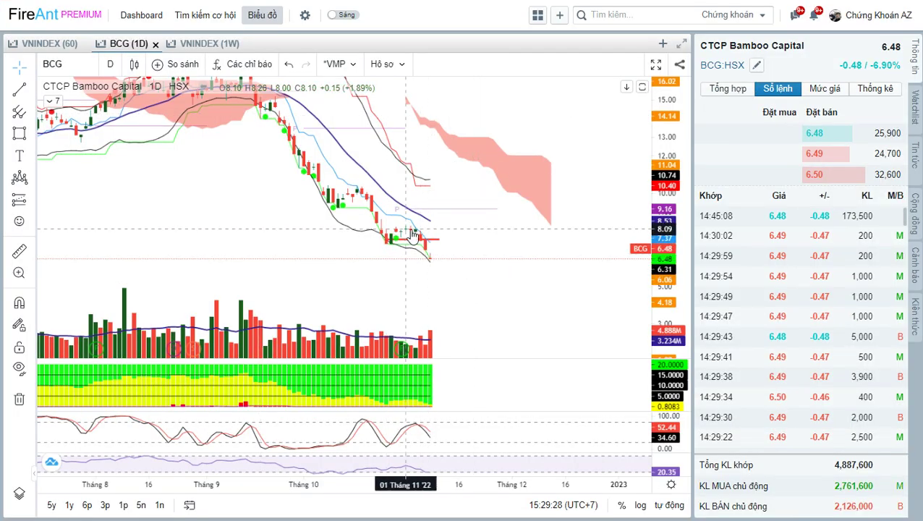
pyautogui.hotkey('alt', 'Tab')
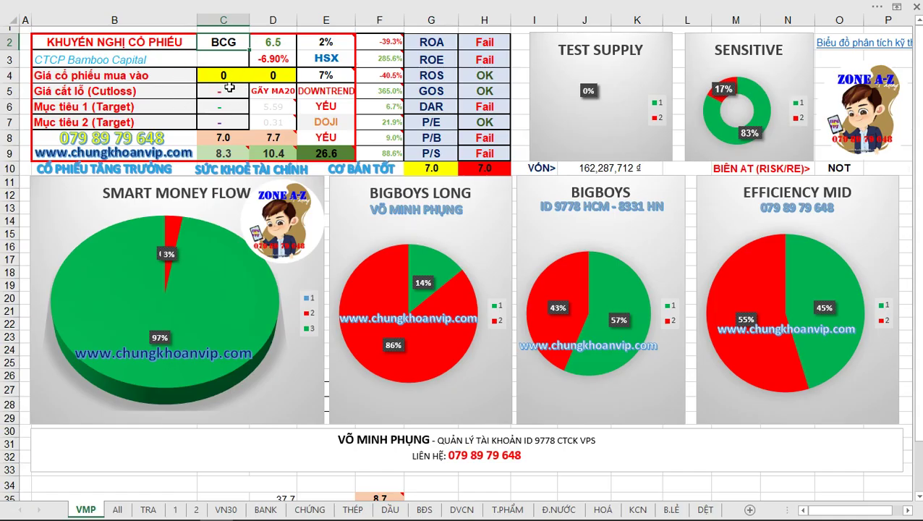
pyautogui.hotkey('alt', 'Tab')
pyautogui.hotkey('alt', 'Tab')
# Enter the 7.8–8 buy range in C4:D4, then arrow DAR Fail and circle the 7.3 cut-loss.
pyautogui.click(226, 75)
pyautogui.write('7')
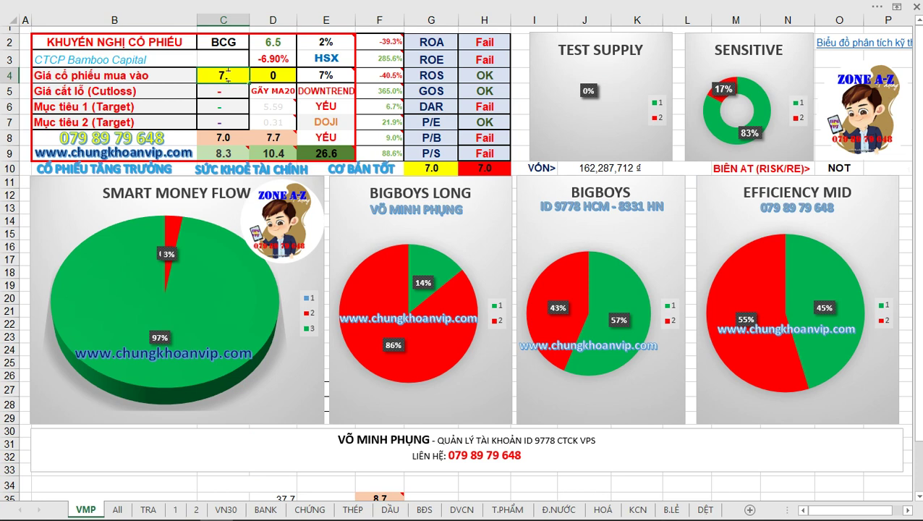
pyautogui.press('Tab')
pyautogui.write('8')
pyautogui.press('Return')
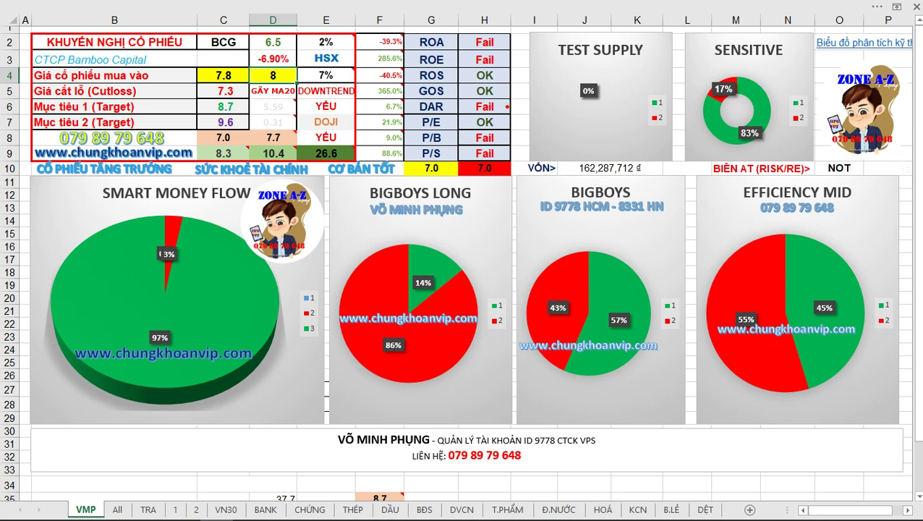
pyautogui.moveTo(508, 106); pyautogui.dragTo(585, 63)
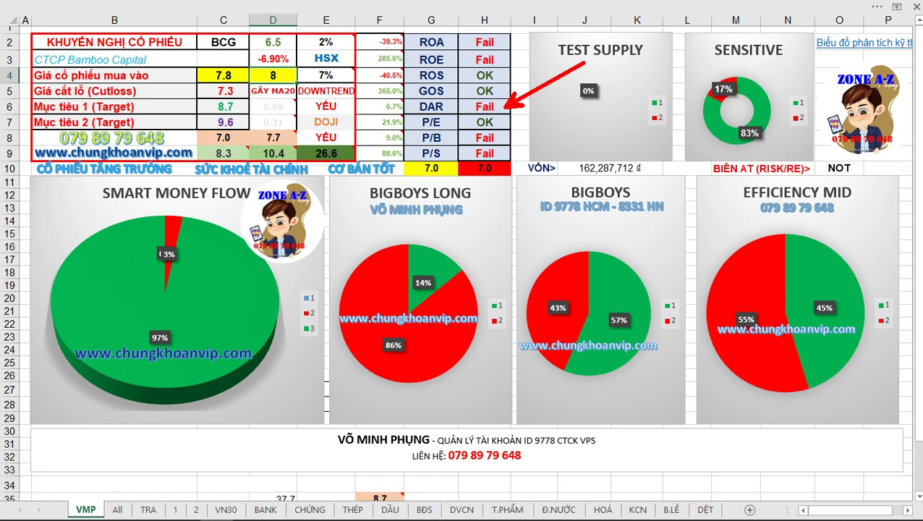
pyautogui.moveTo(236, 86)
pyautogui.mouseDown()
pyautogui.moveTo(220, 83)
pyautogui.moveTo(217, 98)
pyautogui.moveTo(251, 89)
pyautogui.moveTo(243, 99)
pyautogui.mouseUp()
pyautogui.press('Escape')
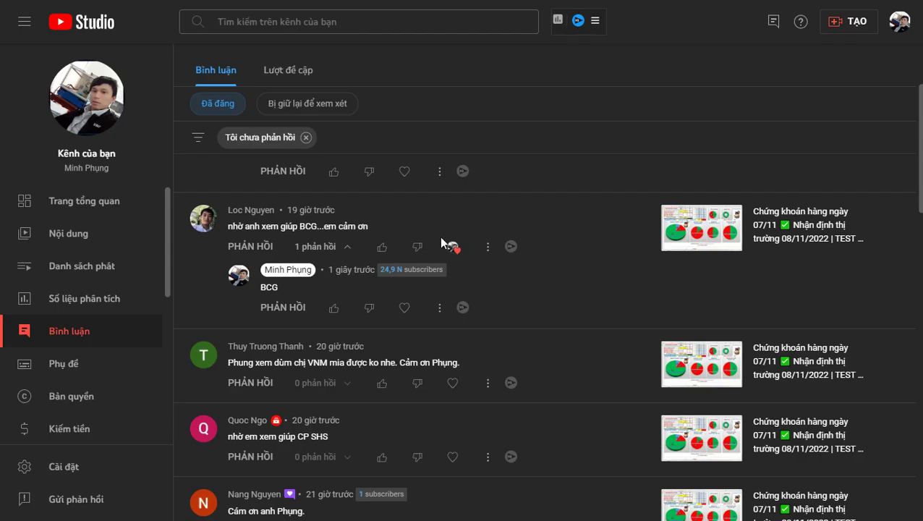
# Outline the VNM request comment, heart it and post the reply 'VNM'.
pyautogui.scroll(-1, 439, 239)
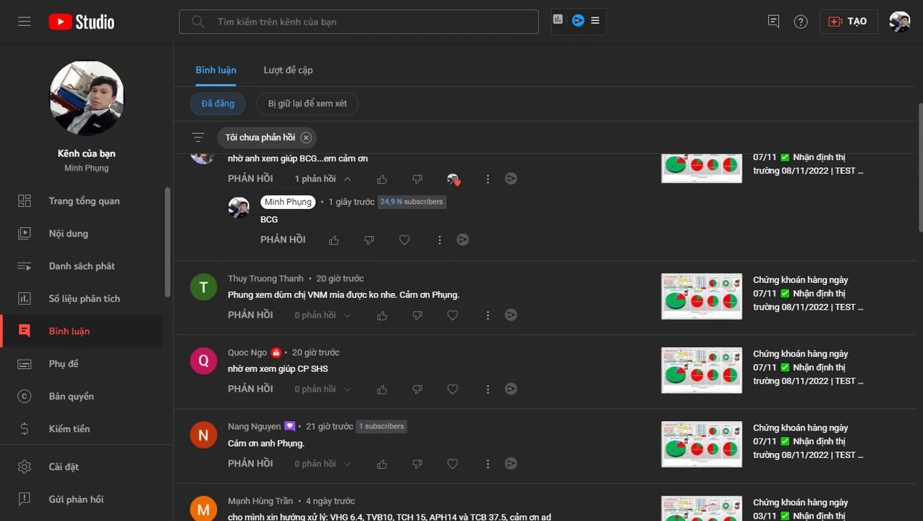
pyautogui.moveTo(176, 265); pyautogui.dragTo(537, 331)
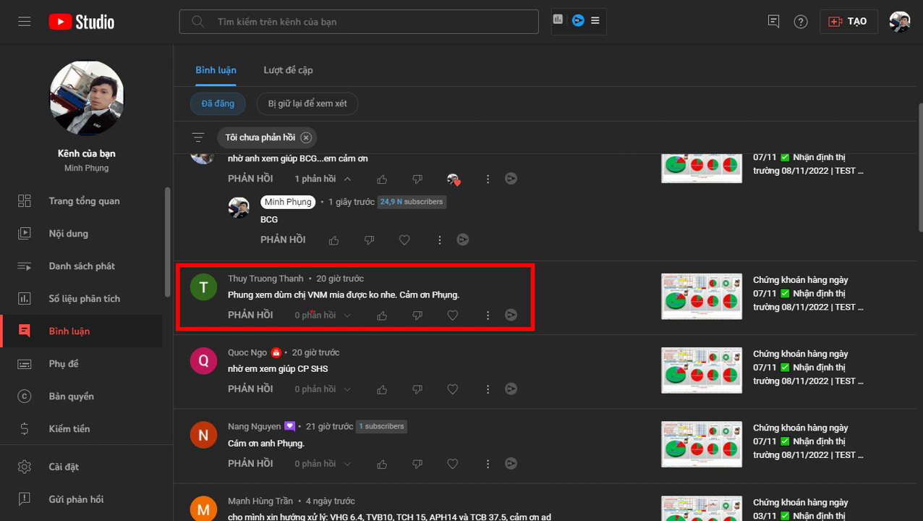
pyautogui.click(452, 315)
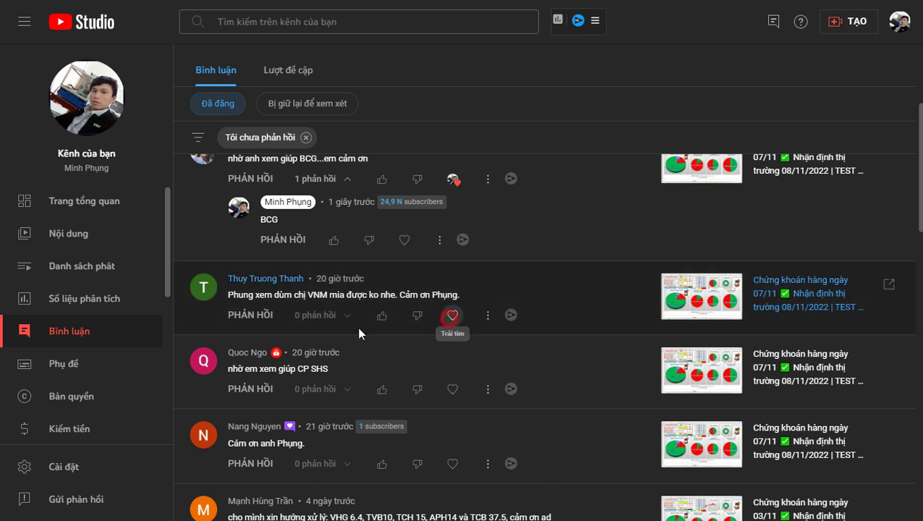
pyautogui.click(250, 315)
pyautogui.write('VNM')
pyautogui.press('Return')
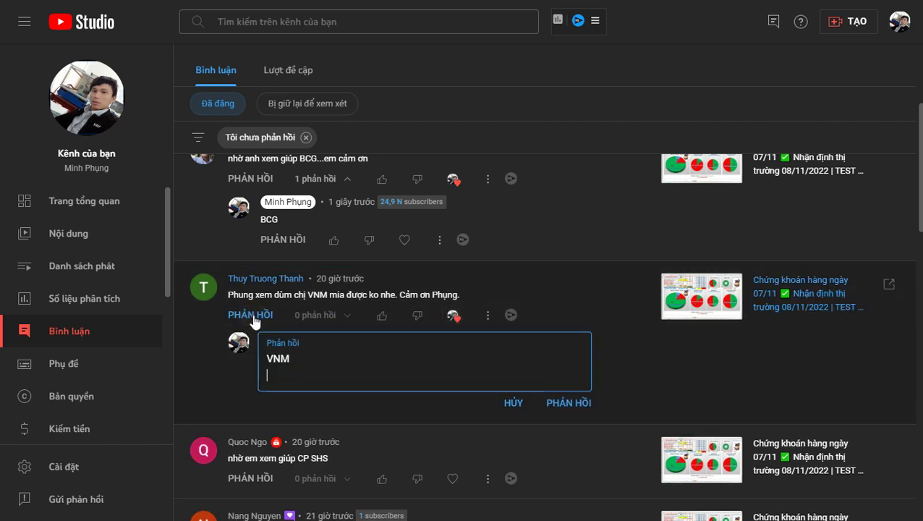
pyautogui.press('BackSpace')
pyautogui.hotkey('ctrl', 'Return')
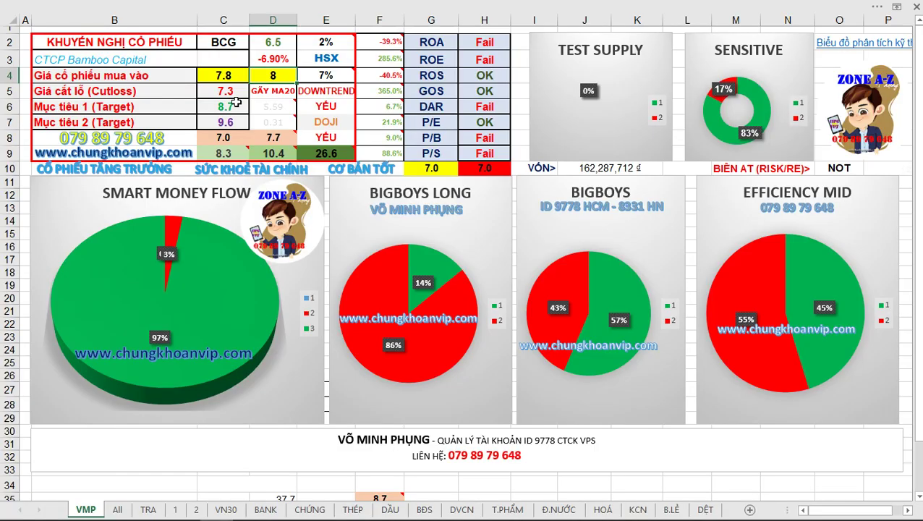
# Set C2 to VNM, then arrow DAR OK, write 6/8, circle 7%, HSX and 42%, and note TOT.
pyautogui.click(217, 42)
pyautogui.write('VNM')
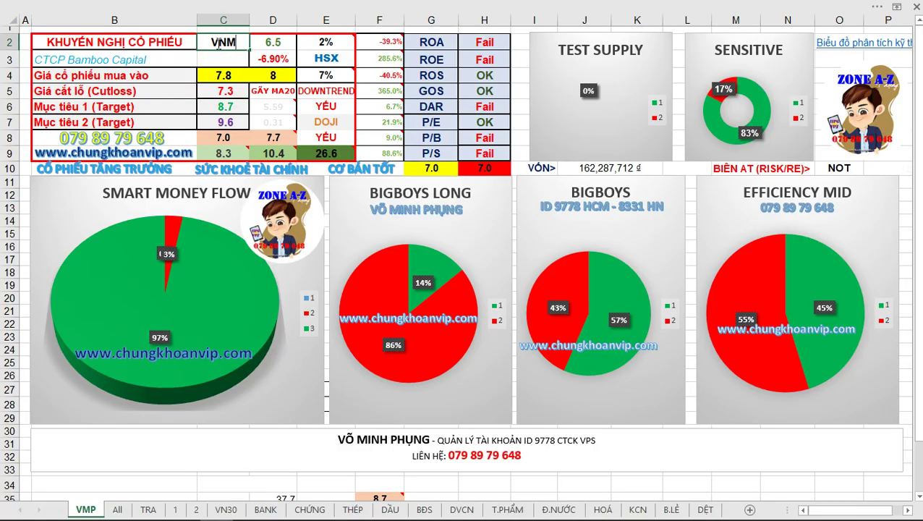
pyautogui.press('Return')
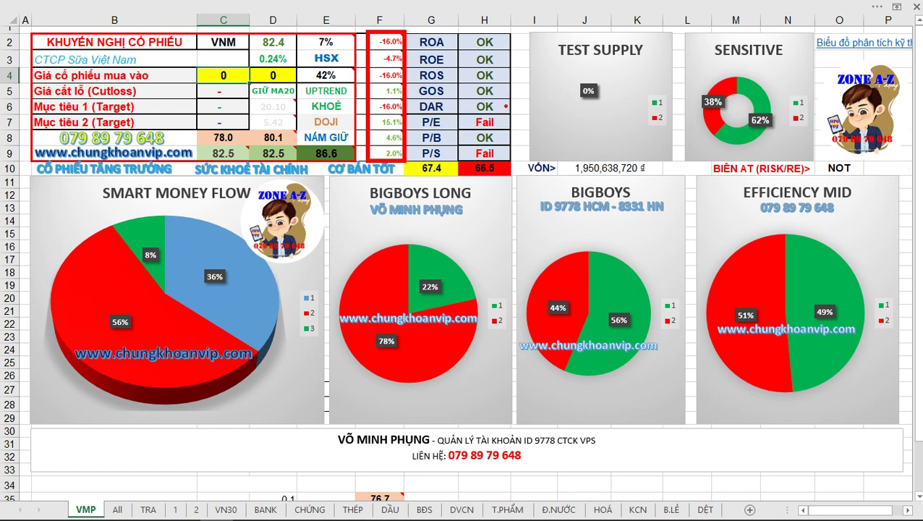
pyautogui.moveTo(507, 105); pyautogui.dragTo(551, 66)
pyautogui.moveTo(572, 58)
pyautogui.mouseDown()
pyautogui.moveTo(563, 73)
pyautogui.moveTo(583, 59)
pyautogui.mouseUp()
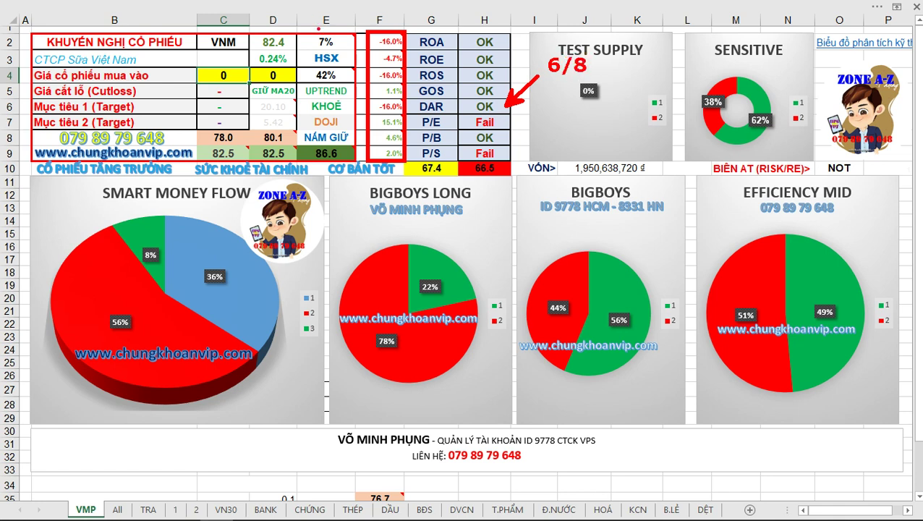
pyautogui.moveTo(319, 28)
pyautogui.mouseDown()
pyautogui.moveTo(306, 46)
pyautogui.moveTo(319, 84)
pyautogui.moveTo(358, 62)
pyautogui.moveTo(334, 28)
pyautogui.mouseUp()
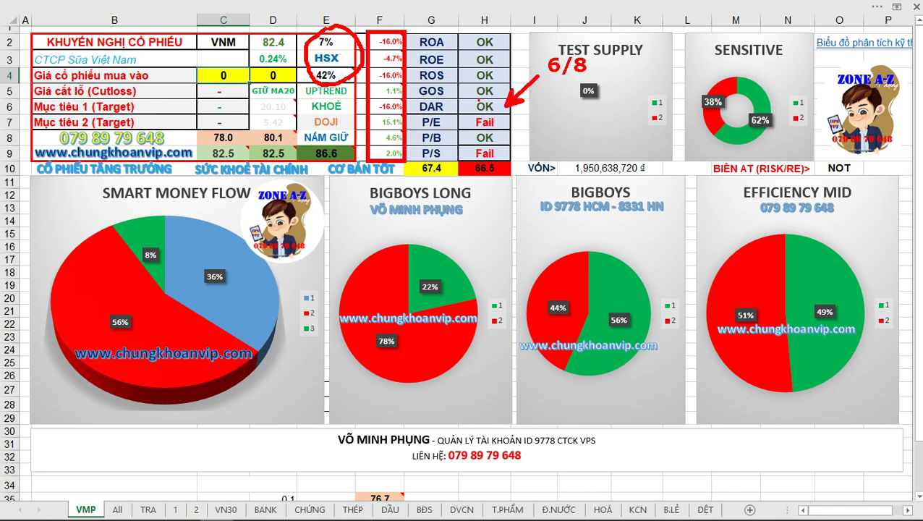
pyautogui.click(540, 106)
pyautogui.write('TOT')
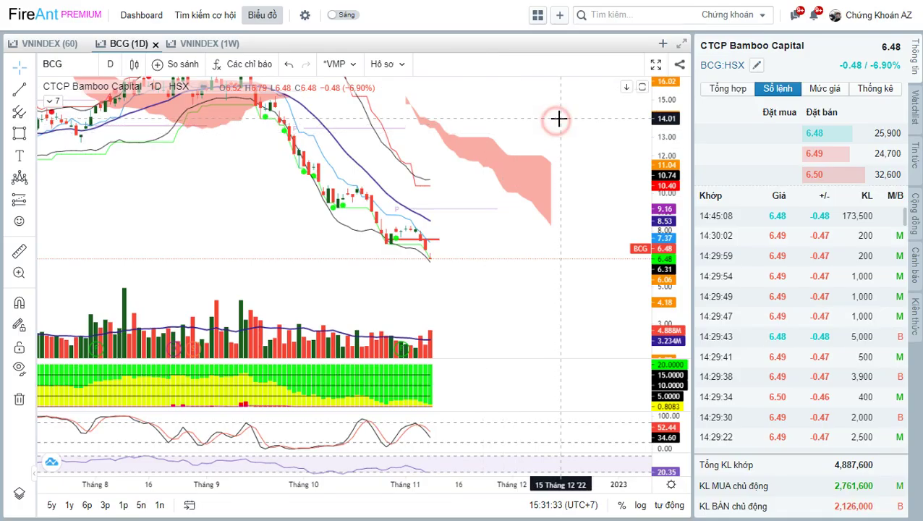
# Load the VNM (CTCP Sữa Việt Nam) chart from symbol search and adjust the zoom.
pyautogui.write('VNM')
pyautogui.press('Return')
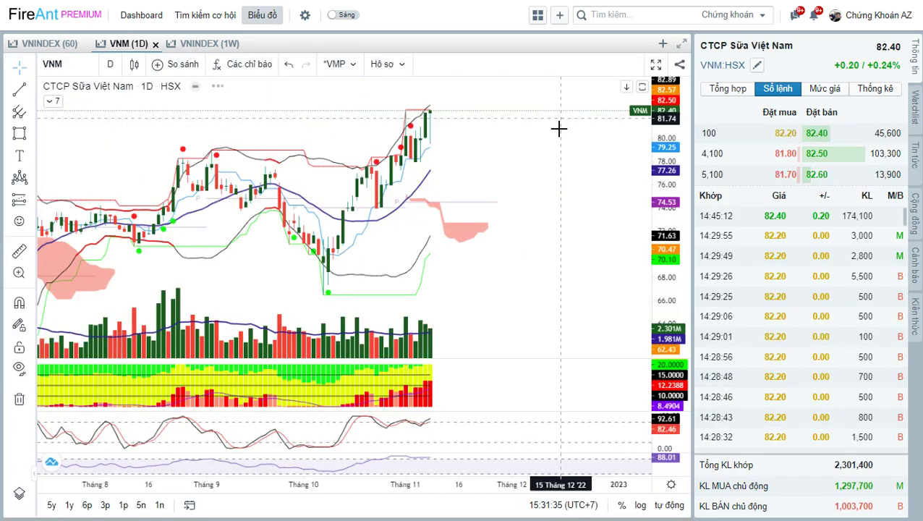
pyautogui.scroll(-6, 612, 154)
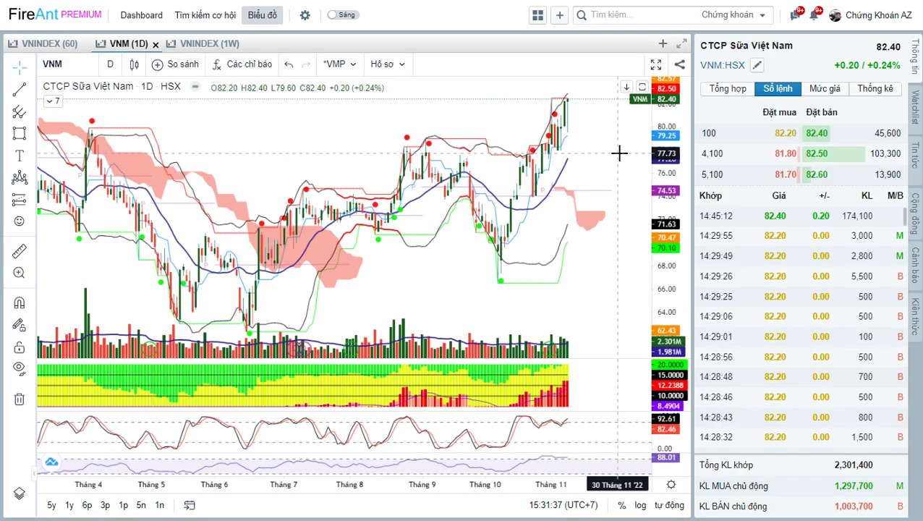
pyautogui.scroll(-3, 620, 149)
pyautogui.scroll(5, 615, 149)
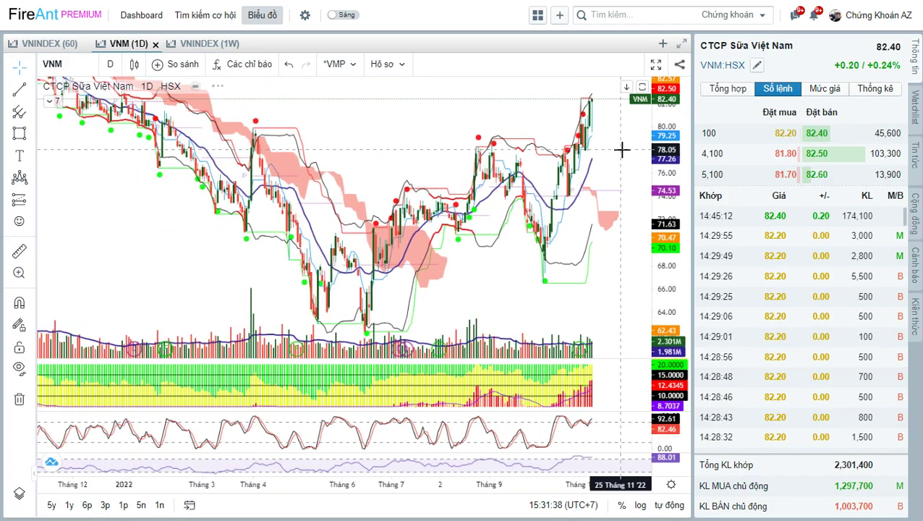
pyautogui.scroll(3, 609, 147)
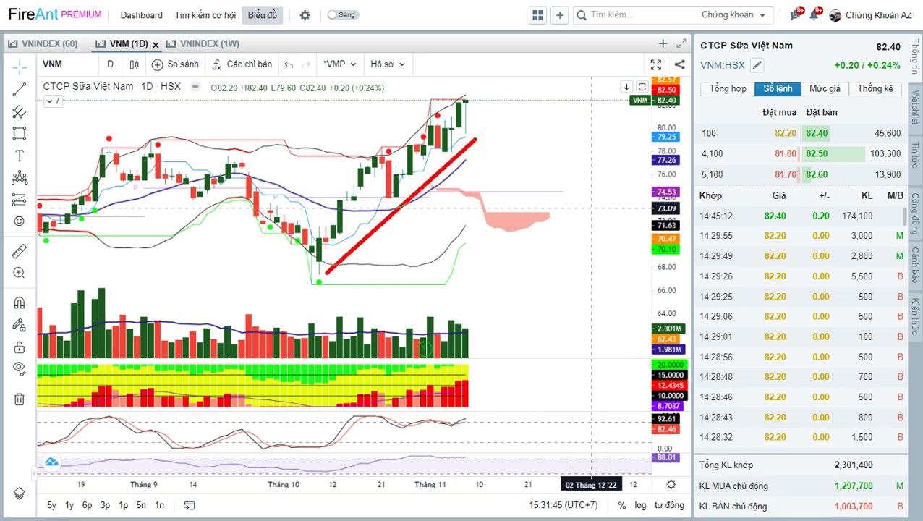
# Draw a red arrow at the uptrend with a connected UOTREND label, then open the timeframe list.
pyautogui.moveTo(408, 217)
pyautogui.mouseDown()
pyautogui.moveTo(442, 286)
pyautogui.moveTo(462, 269)
pyautogui.mouseUp()
pyautogui.moveTo(471, 269); pyautogui.dragTo(471, 286)
pyautogui.write('OTREND')
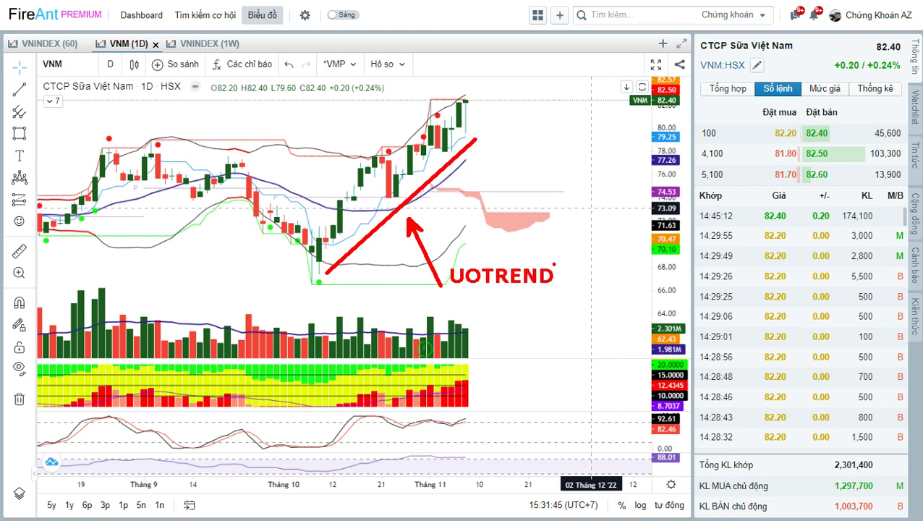
pyautogui.moveTo(465, 271); pyautogui.dragTo(463, 299)
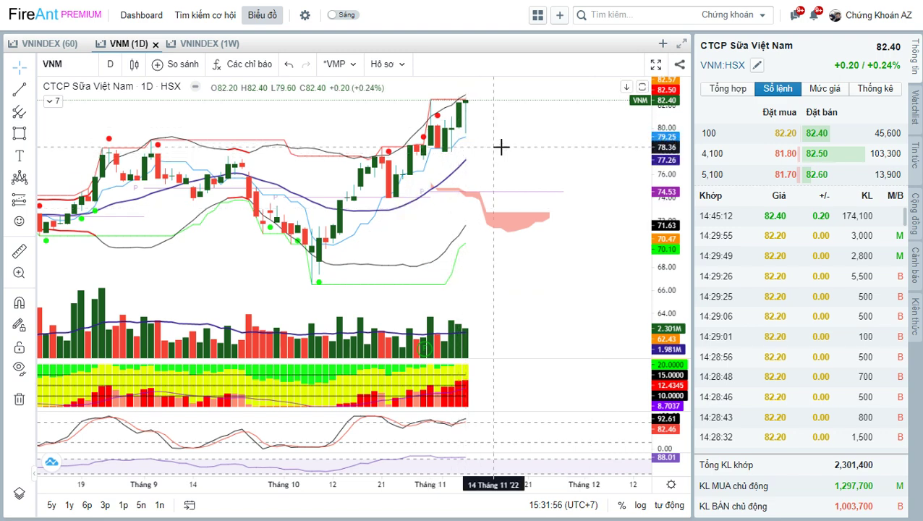
pyautogui.scroll(-5, 502, 149)
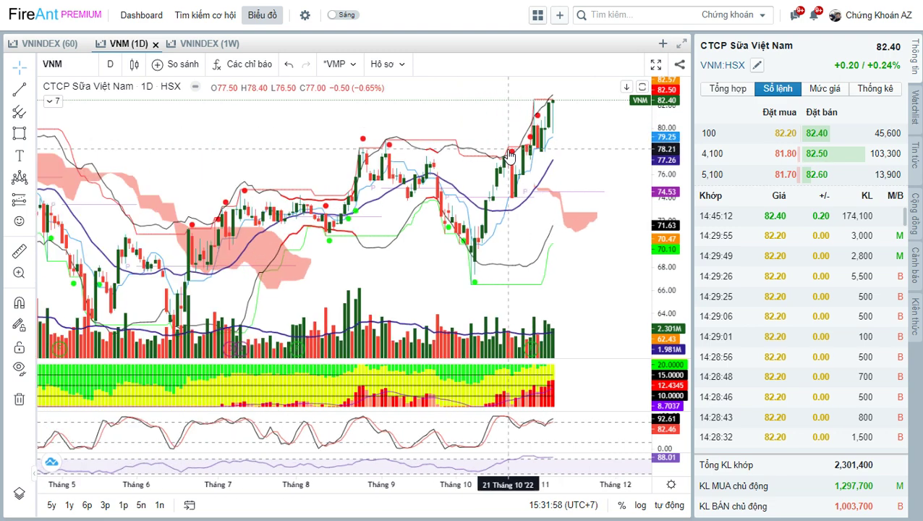
pyautogui.click(110, 63)
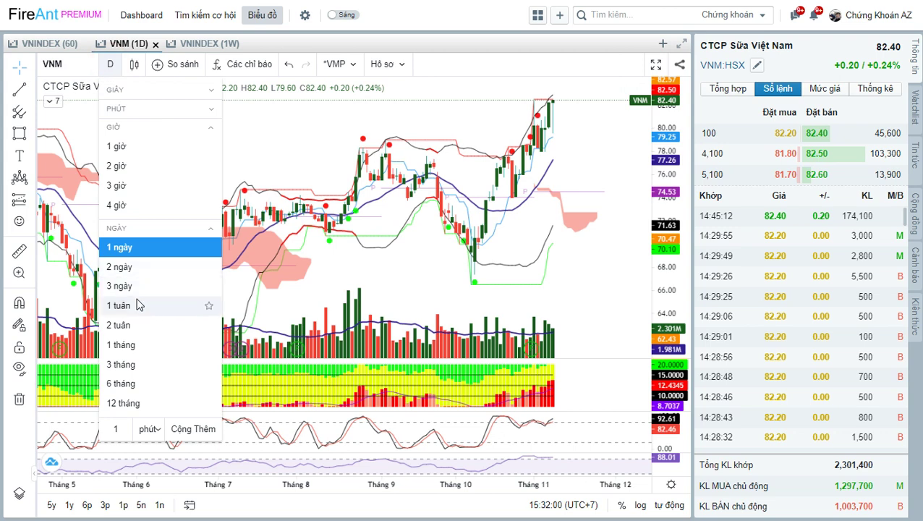
pyautogui.click(145, 304)
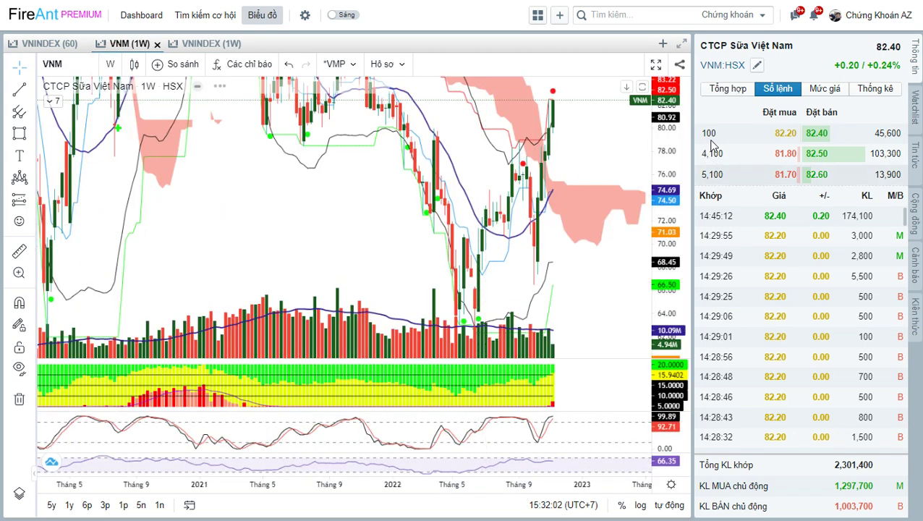
pyautogui.moveTo(662, 242); pyautogui.dragTo(662, 298)
pyautogui.moveTo(571, 113); pyautogui.dragTo(546, 119)
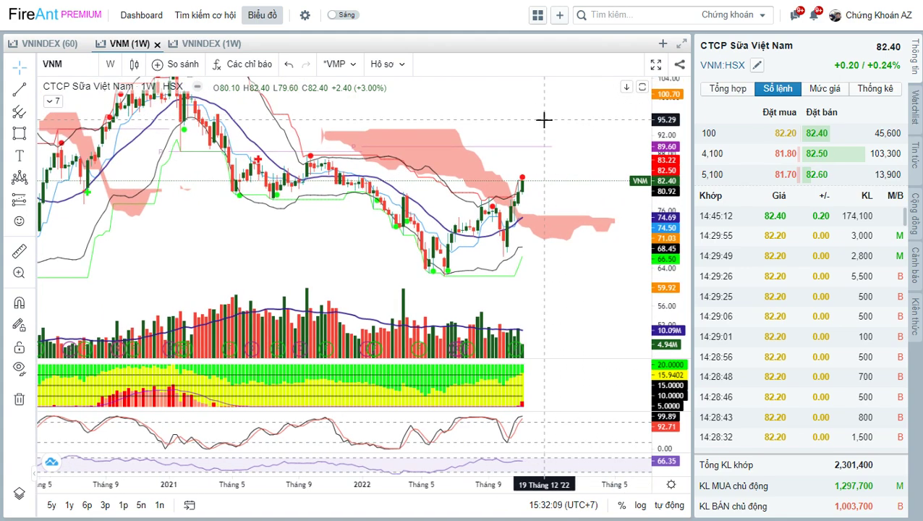
pyautogui.scroll(-3, 544, 120)
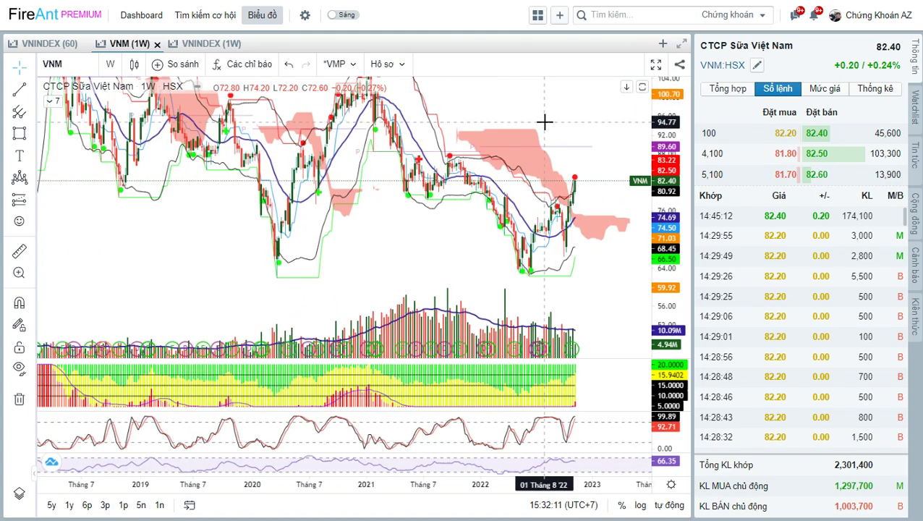
pyautogui.scroll(2, 545, 122)
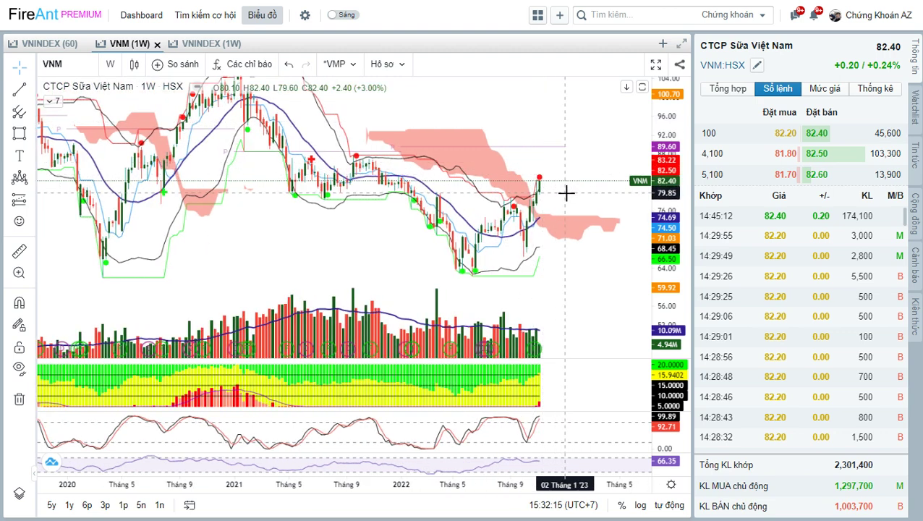
pyautogui.scroll(1, 565, 192)
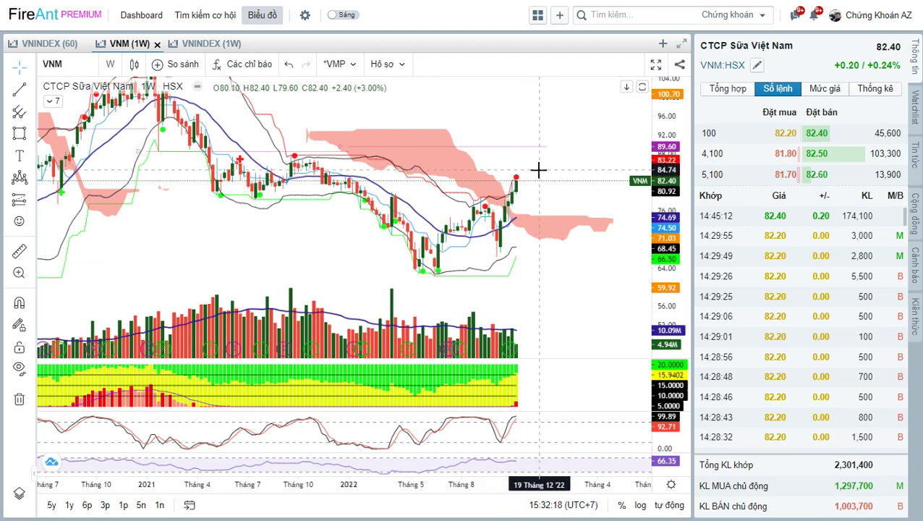
pyautogui.scroll(2, 542, 168)
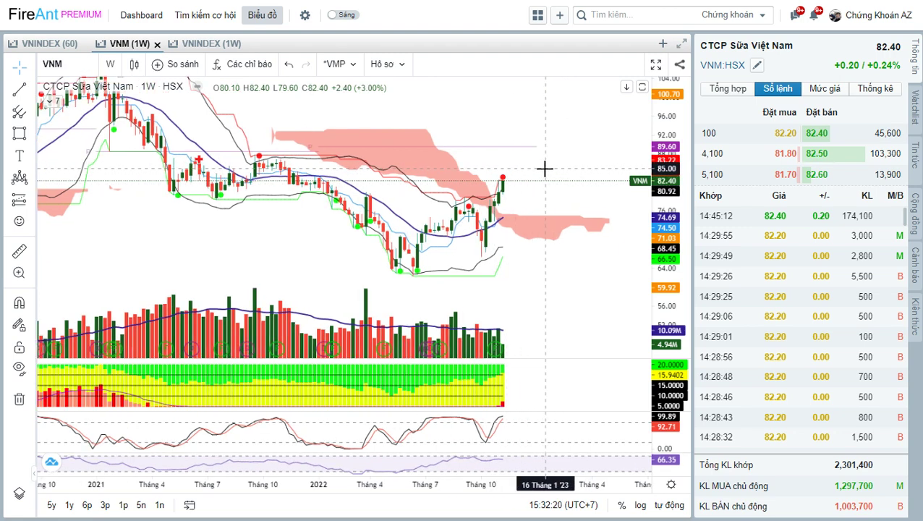
pyautogui.scroll(-3, 159, 218)
pyautogui.click(110, 64)
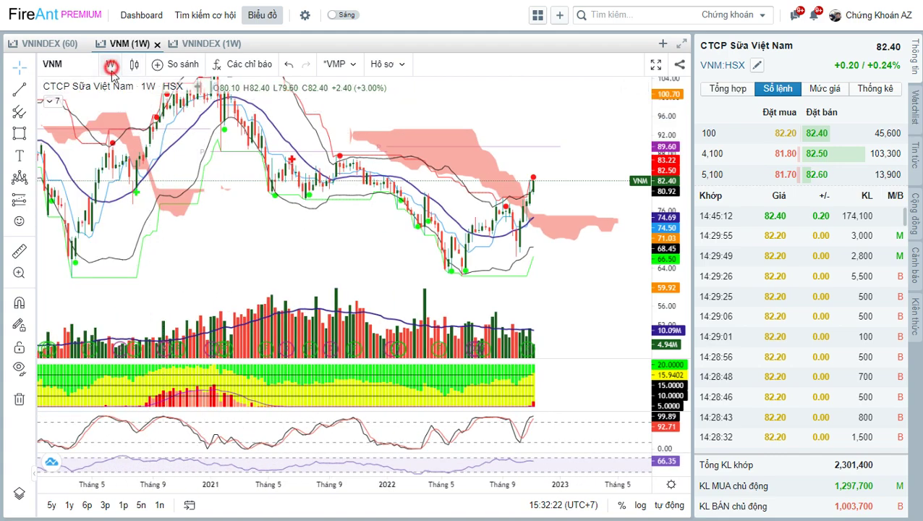
pyautogui.click(145, 250)
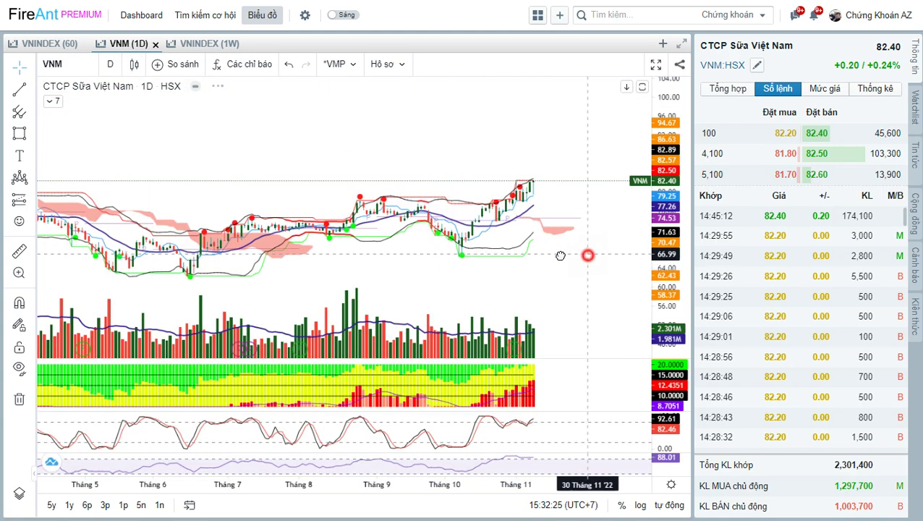
pyautogui.scroll(3, 570, 187)
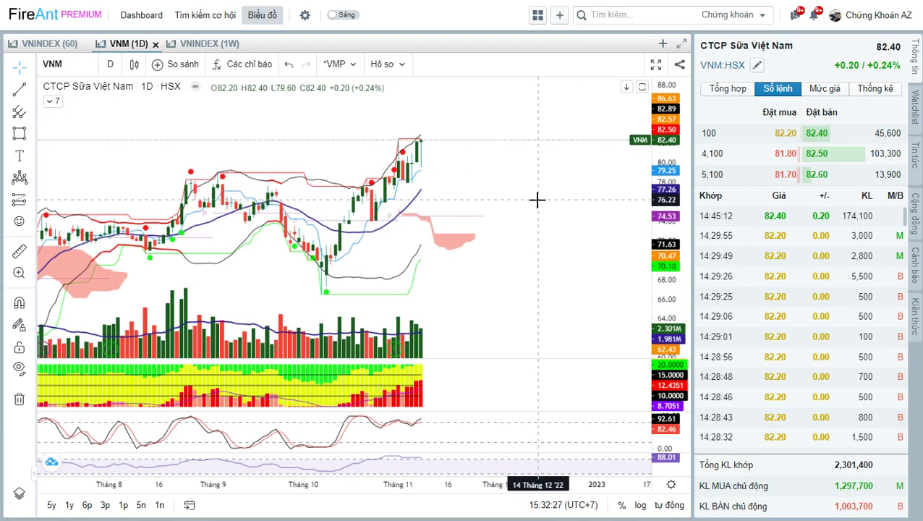
pyautogui.scroll(-3, 471, 127)
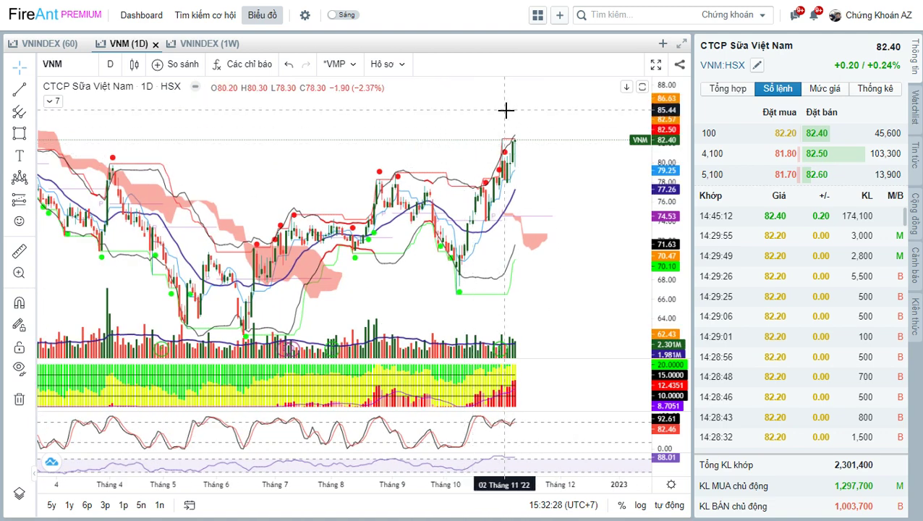
pyautogui.scroll(2, 579, 189)
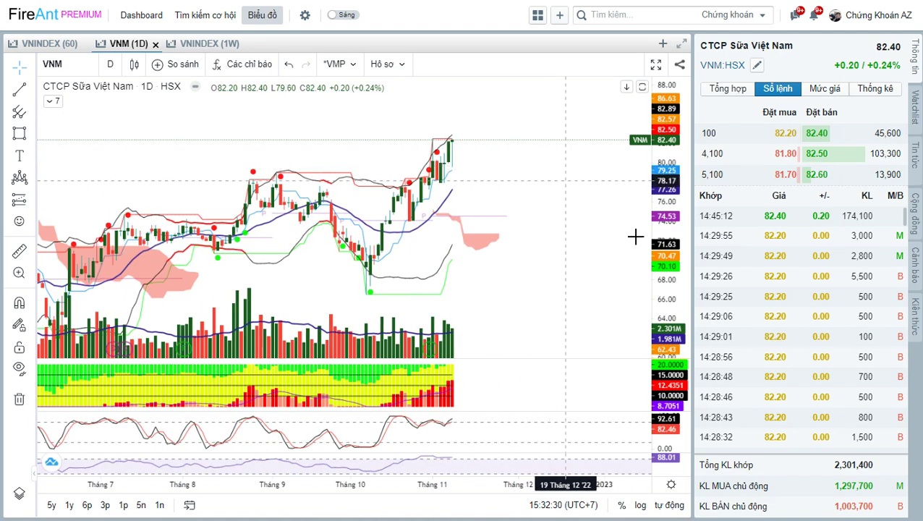
pyautogui.scroll(2, 517, 217)
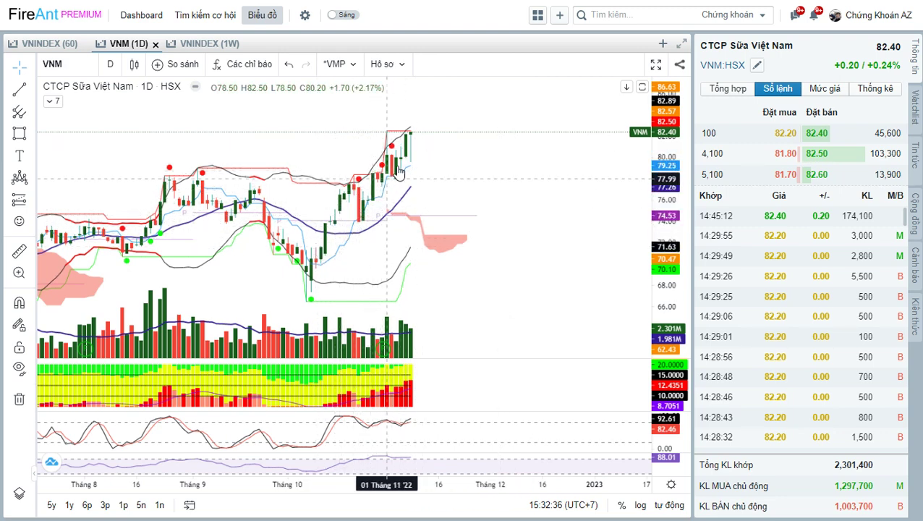
# Draw a horizontal resistance line at about 78 on VNM and show the Tổng hợp summary panel.
pyautogui.click(20, 89)
pyautogui.moveTo(168, 178); pyautogui.dragTo(452, 178)
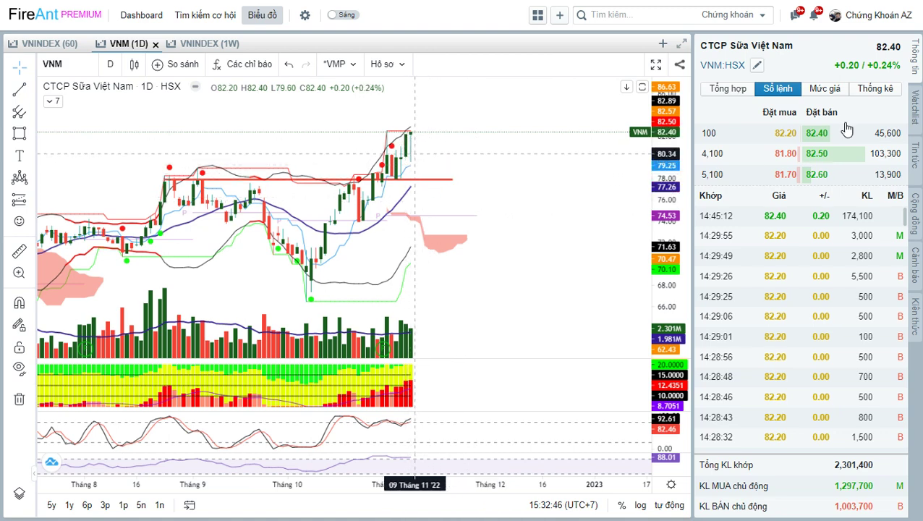
pyautogui.click(724, 88)
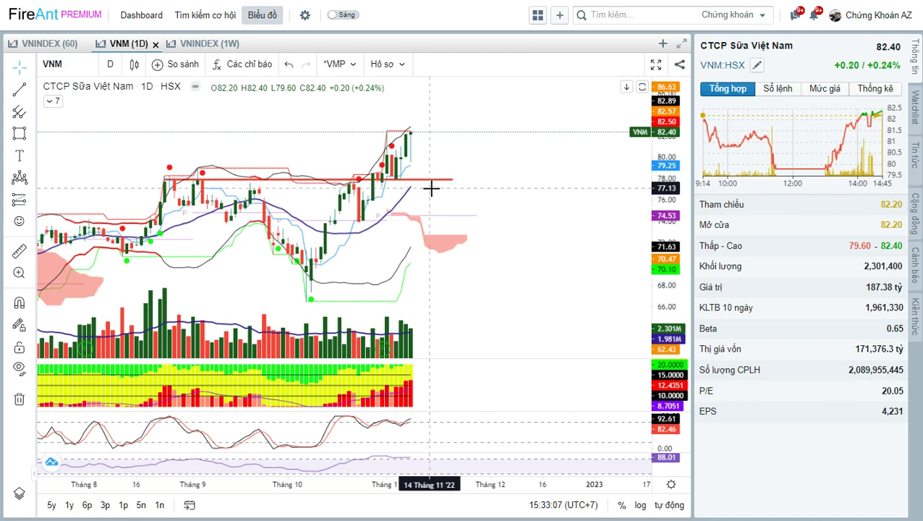
pyautogui.scroll(3, 510, 231)
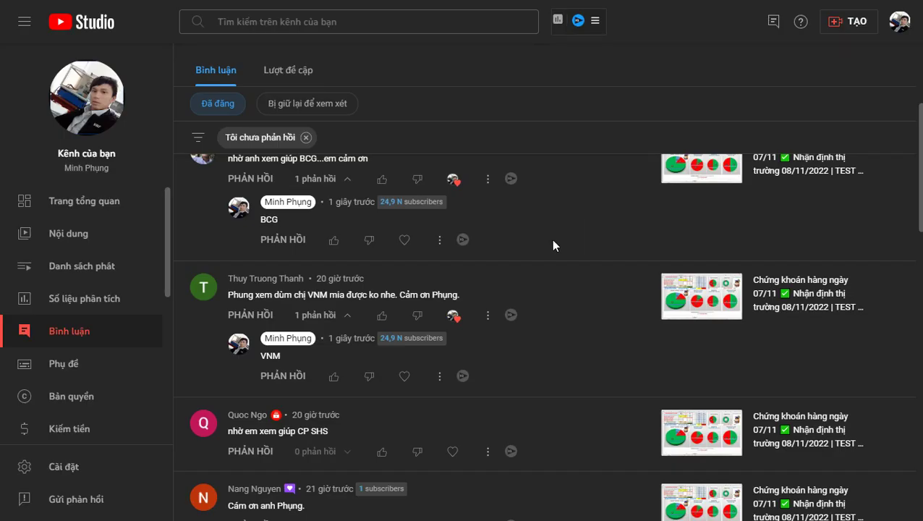
# Heart the viewer's SHS request, post the reply 'shs', and type SHS as the dashboard ticker.
pyautogui.scroll(-2, 430, 286)
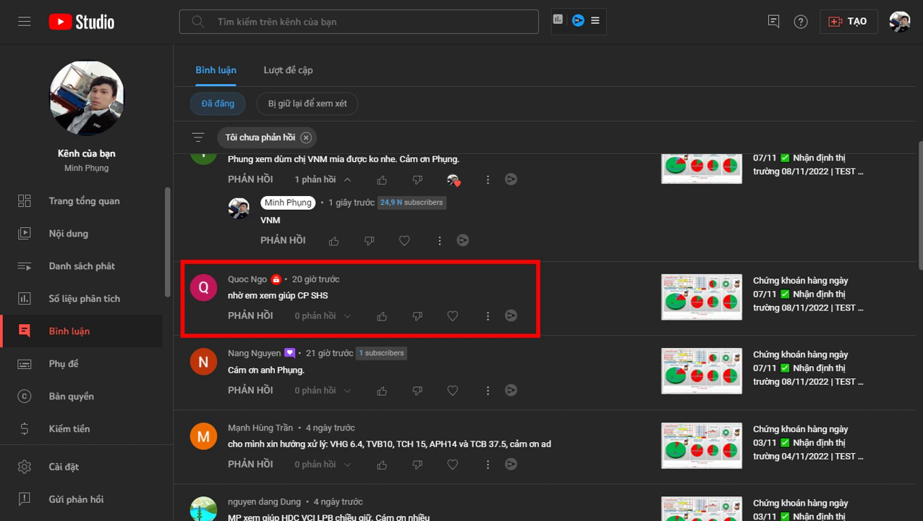
pyautogui.click(453, 315)
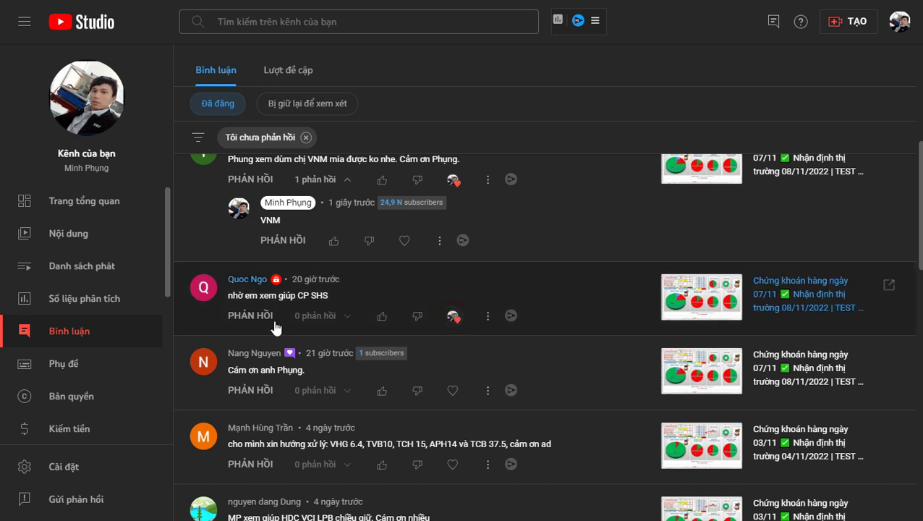
pyautogui.click(269, 317)
pyautogui.write('shs')
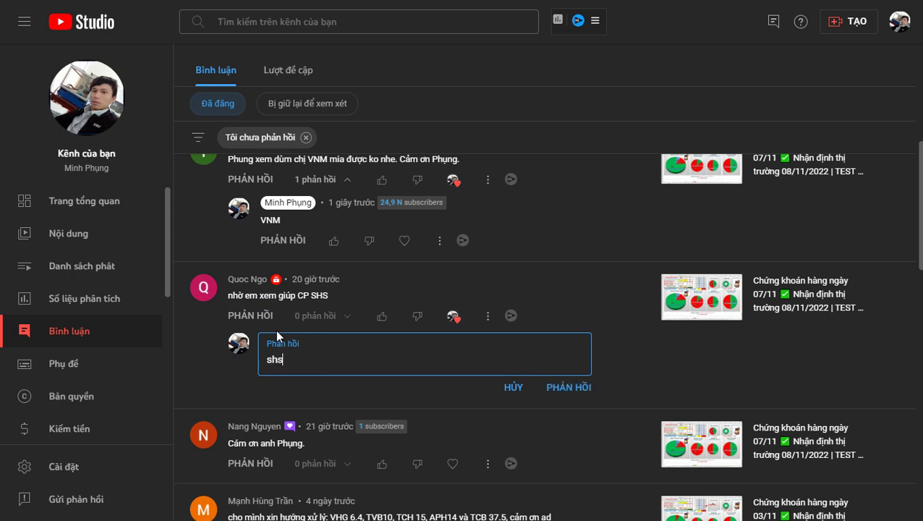
pyautogui.press('Return')
pyautogui.hotkey('ctrl', 'Return')
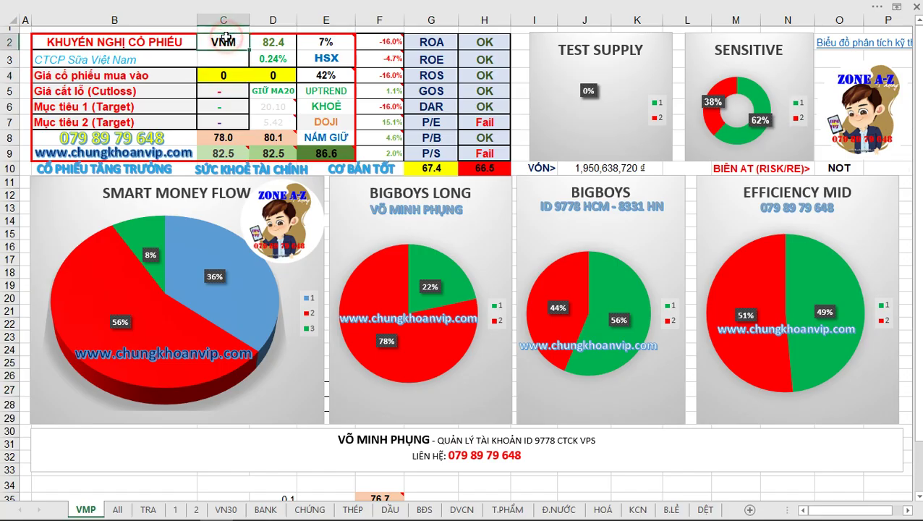
pyautogui.write('SHS')
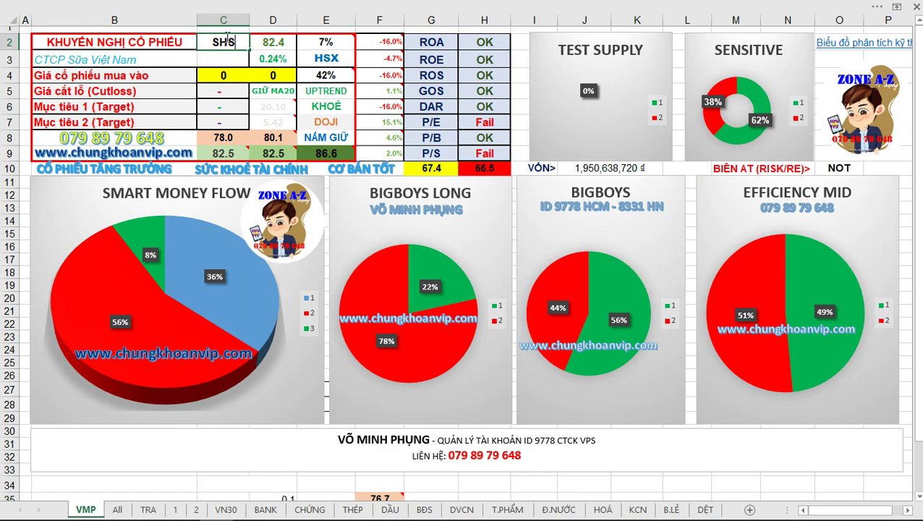
# Commit SHS as the stock code in cell C2.
pyautogui.press('Return')
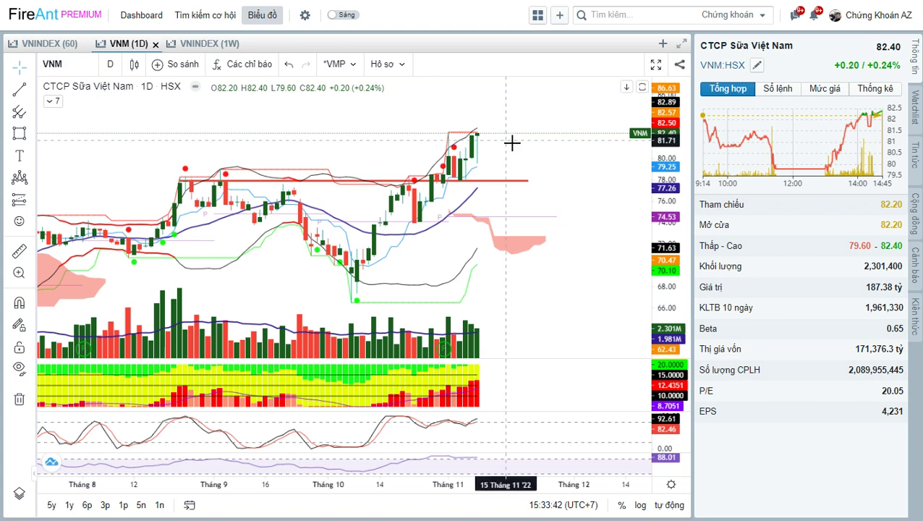
# Load the SHS chart and draw a falling trend line from the earlier high.
pyautogui.write('S')
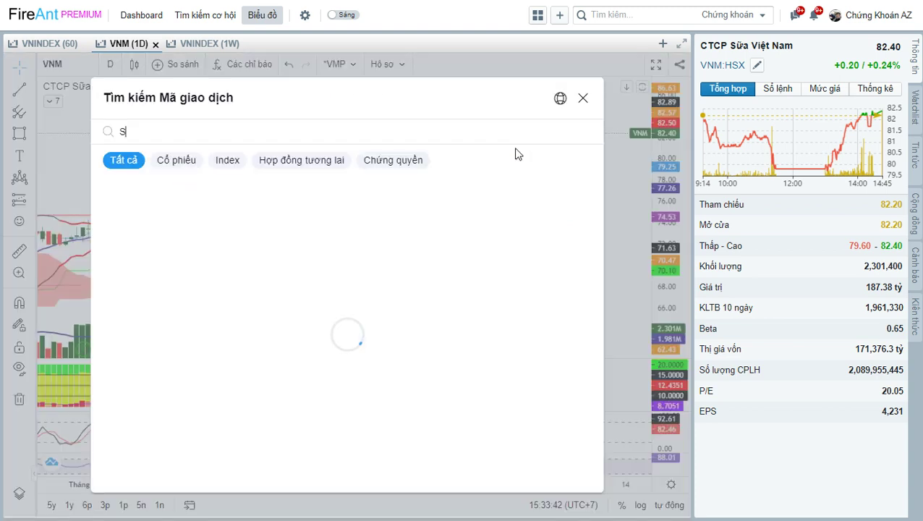
pyautogui.write('HS')
pyautogui.press('Return')
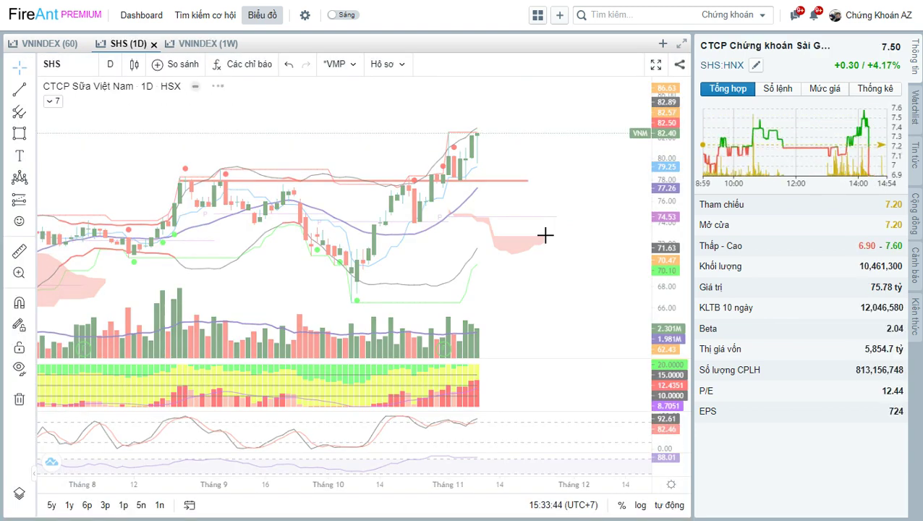
pyautogui.scroll(3, 551, 218)
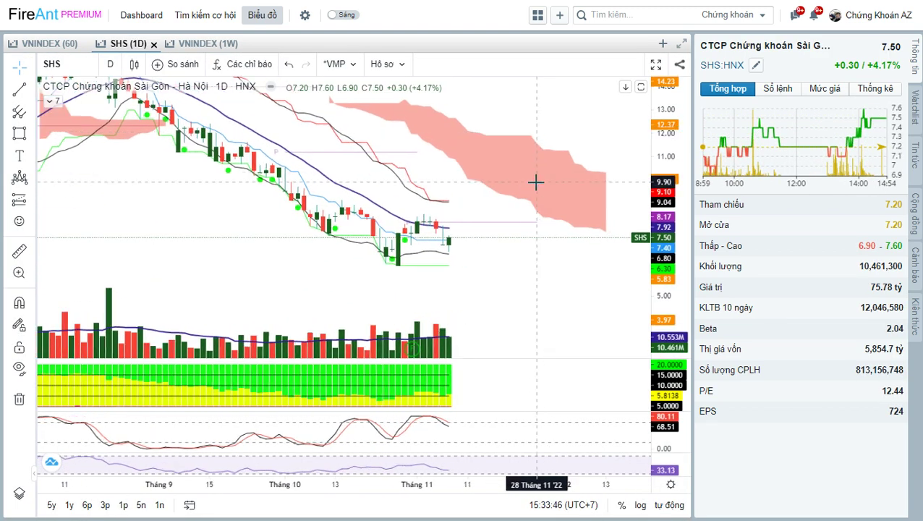
pyautogui.click(19, 89)
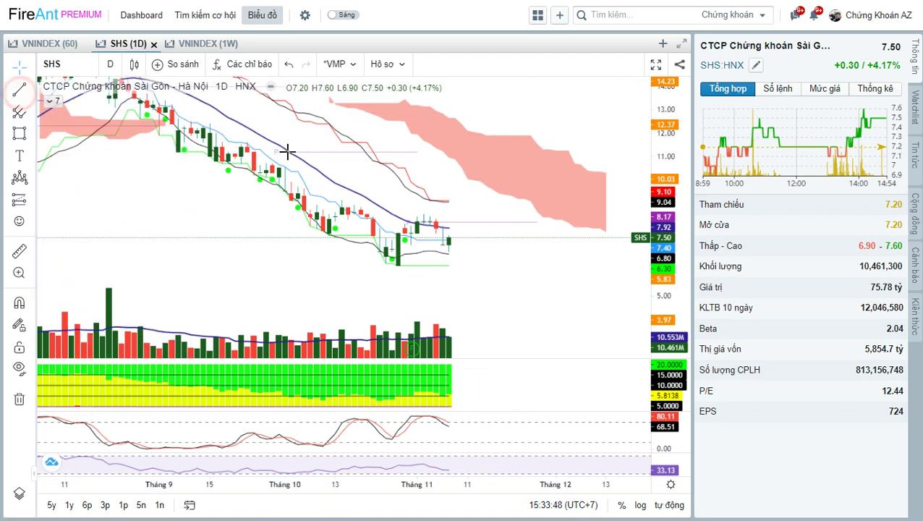
pyautogui.click(305, 188)
pyautogui.click(498, 231)
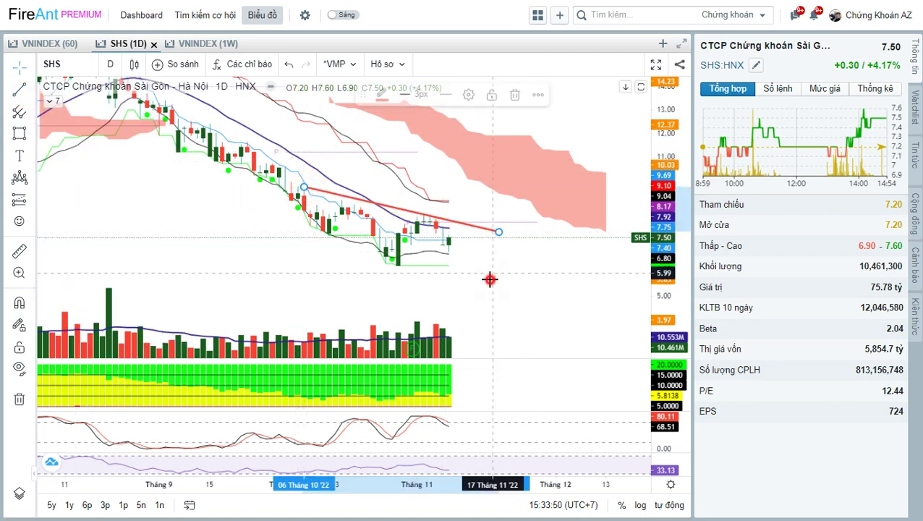
# Place the seven points of a head-and-shoulders pattern across SHS's recent lows.
pyautogui.click(20, 177)
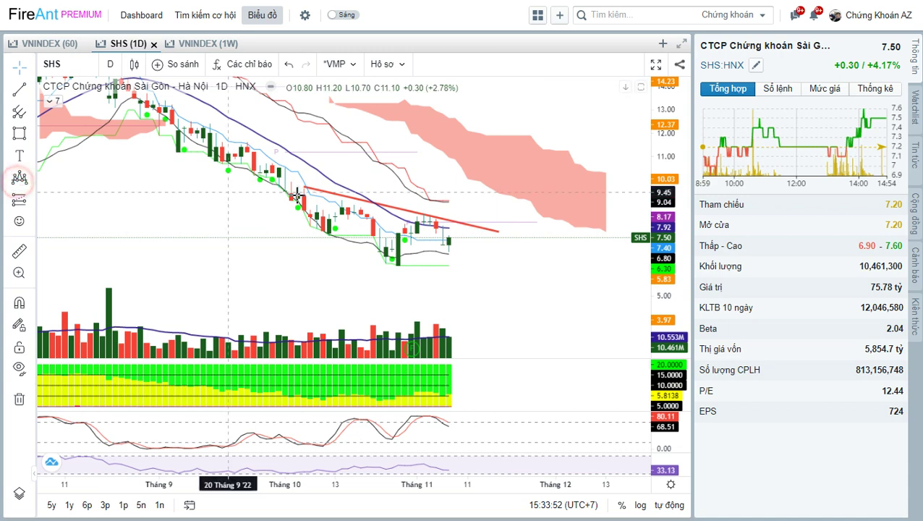
pyautogui.click(304, 188)
pyautogui.click(329, 236)
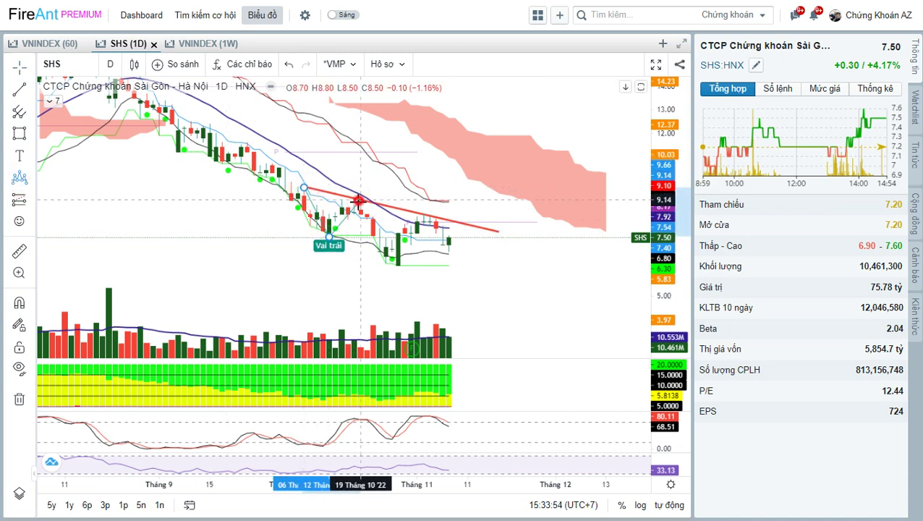
pyautogui.click(360, 199)
pyautogui.click(392, 265)
pyautogui.click(435, 215)
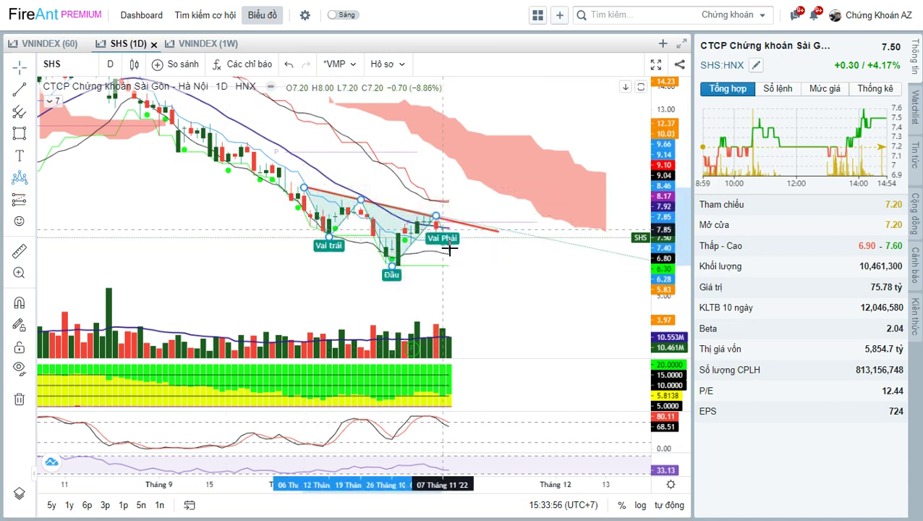
pyautogui.click(449, 247)
pyautogui.click(478, 222)
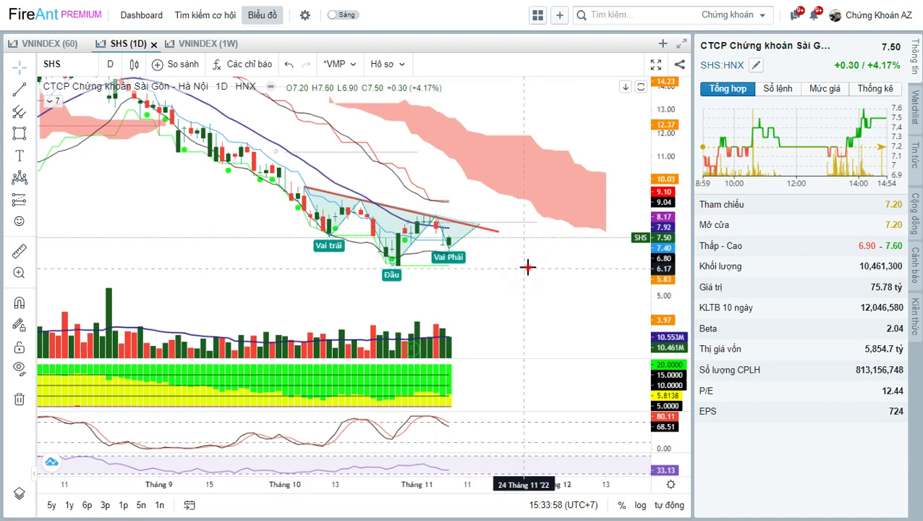
pyautogui.scroll(3, 417, 256)
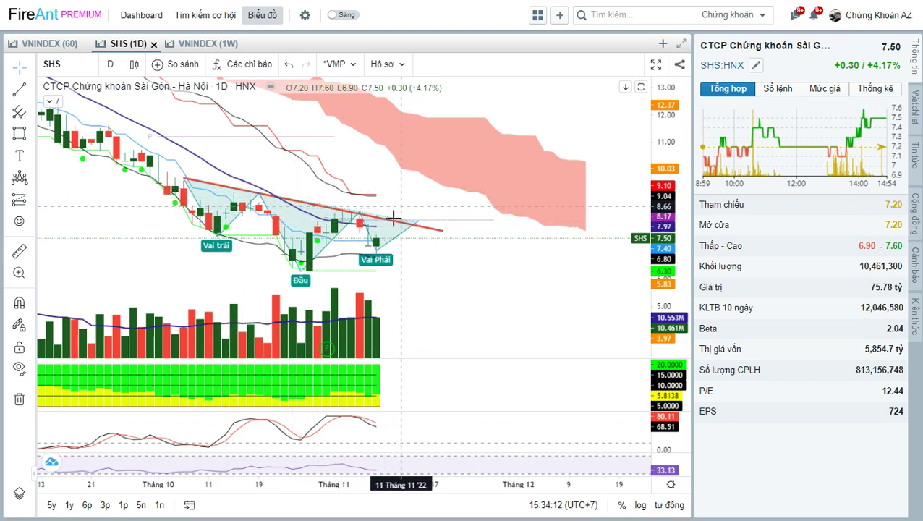
pyautogui.moveTo(415, 196); pyautogui.dragTo(409, 207)
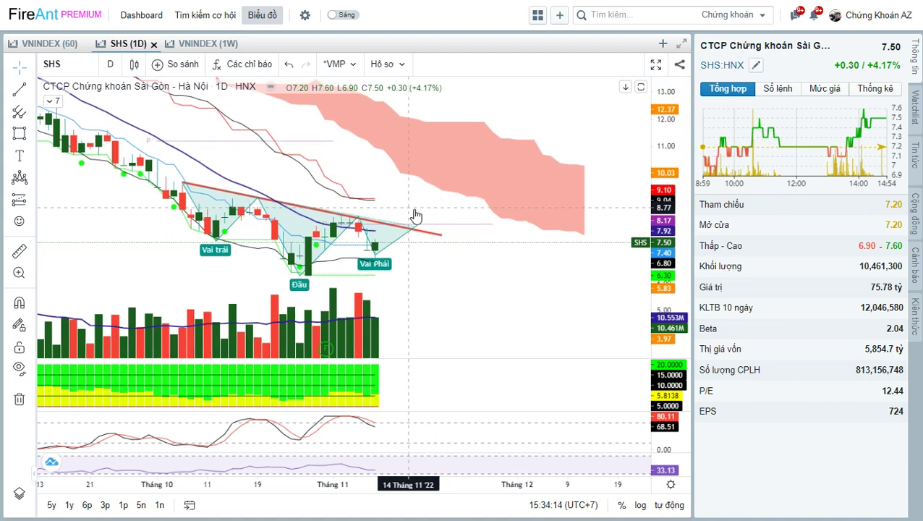
pyautogui.scroll(-3, 431, 211)
pyautogui.scroll(2, 419, 202)
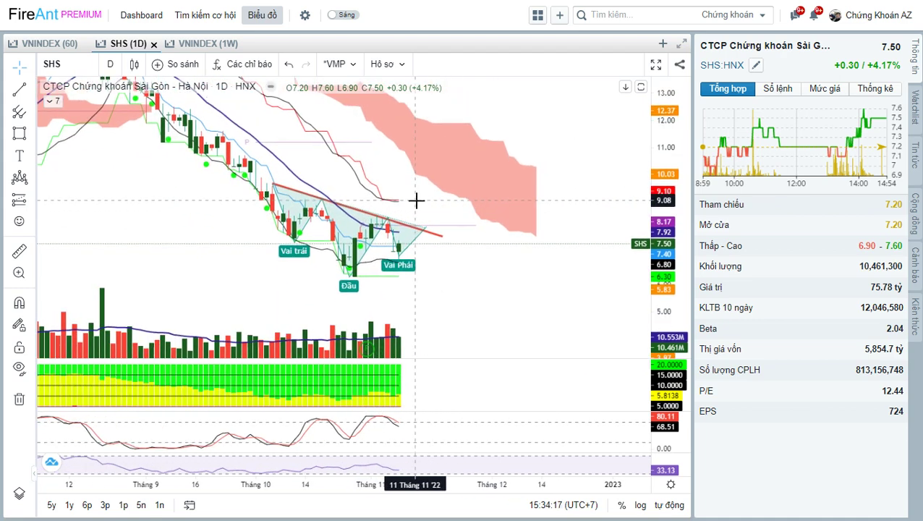
pyautogui.moveTo(420, 203); pyautogui.dragTo(472, 159)
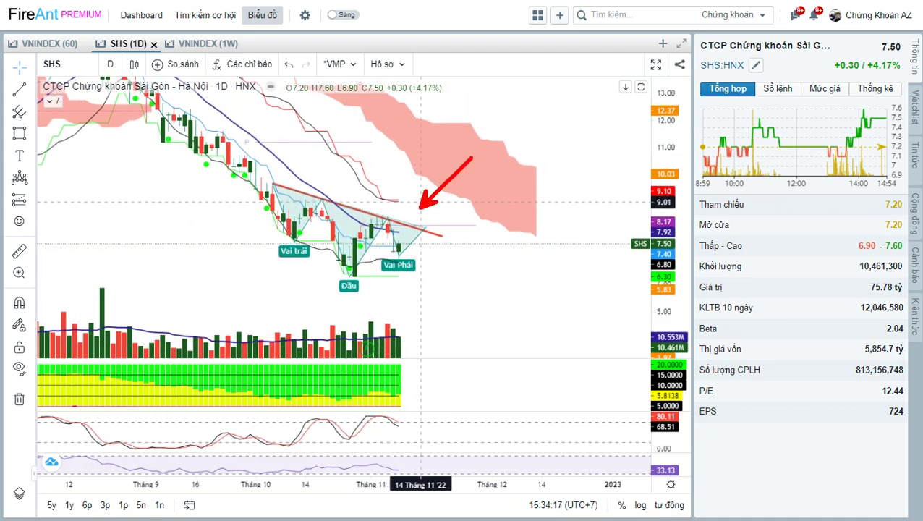
pyautogui.write('GIAM')
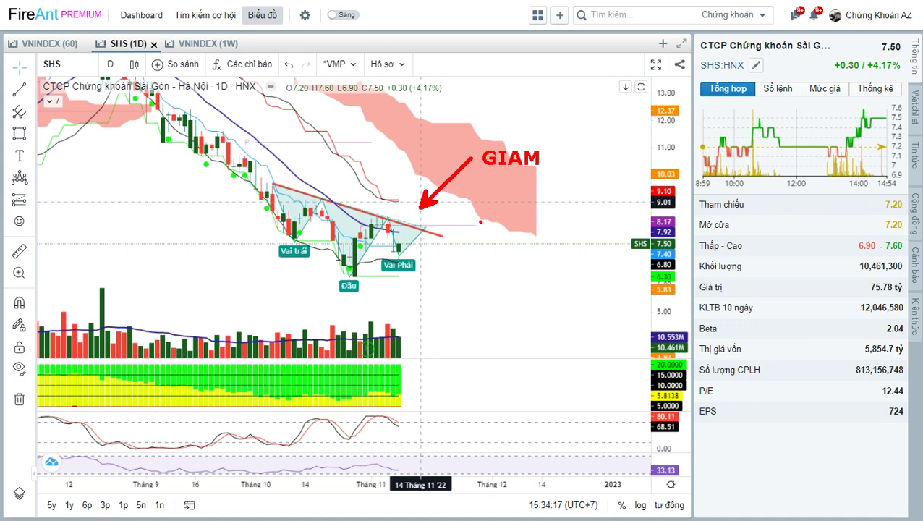
pyautogui.press('Escape')
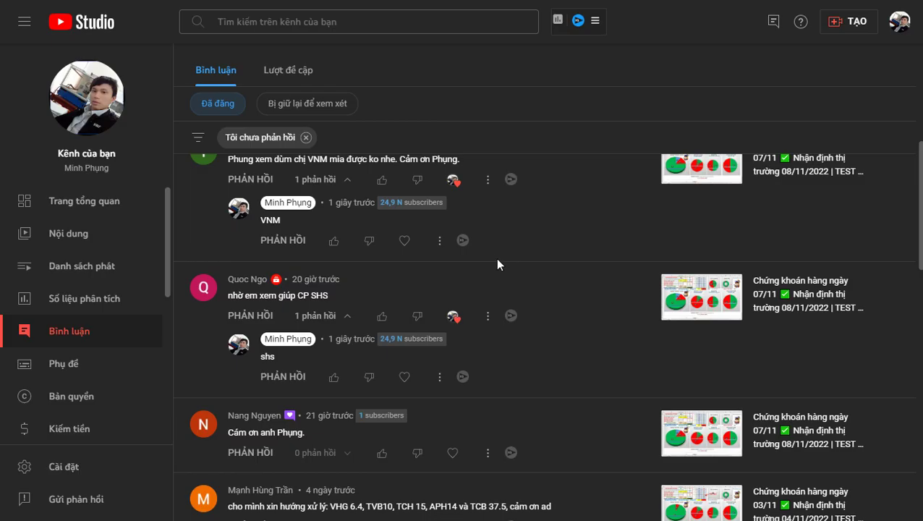
# Heart the viewer's thank-you comment and dismiss the empty reply box.
pyautogui.scroll(1, 491, 254)
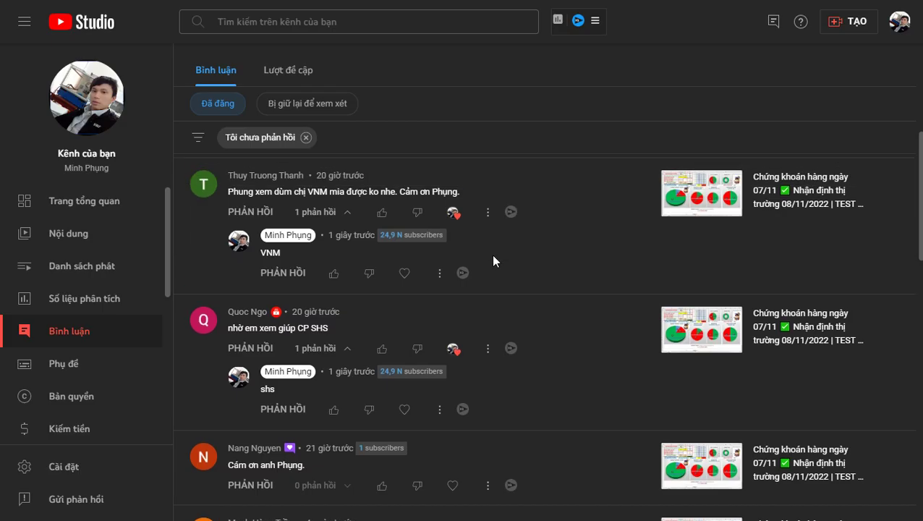
pyautogui.scroll(-2, 492, 254)
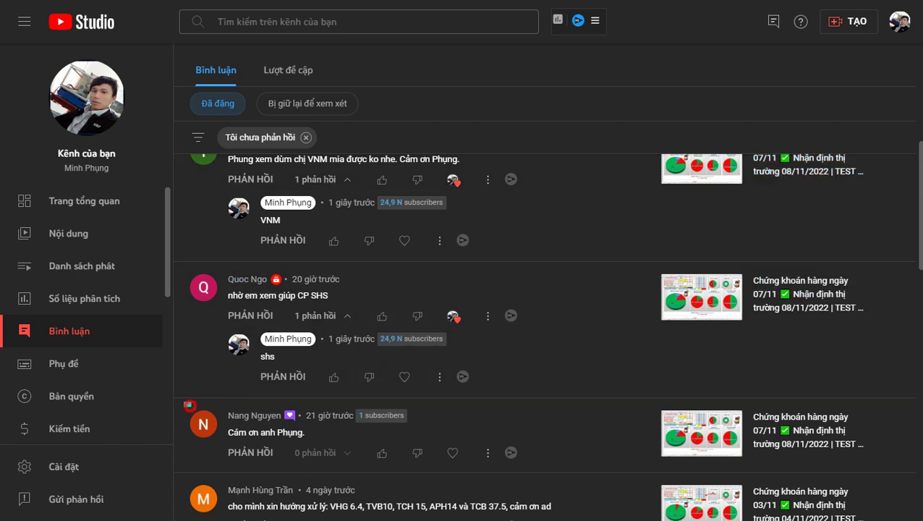
pyautogui.click(452, 453)
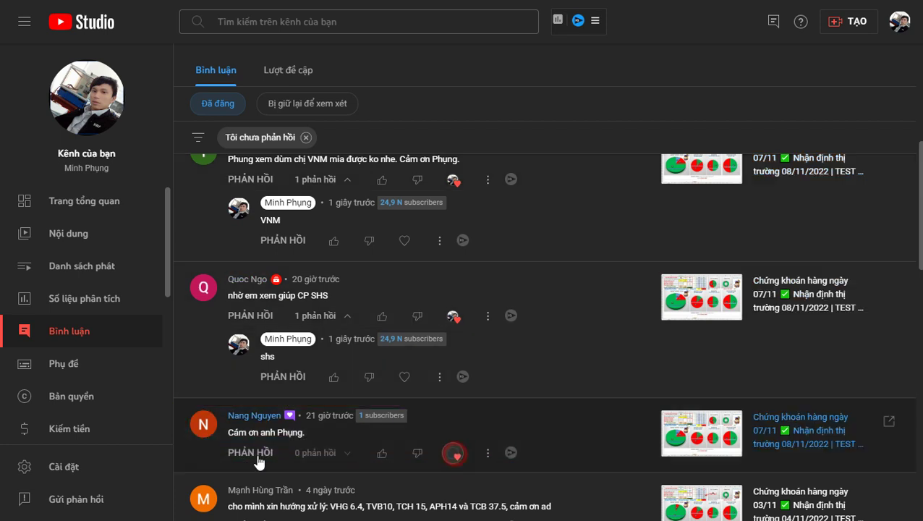
pyautogui.click(256, 458)
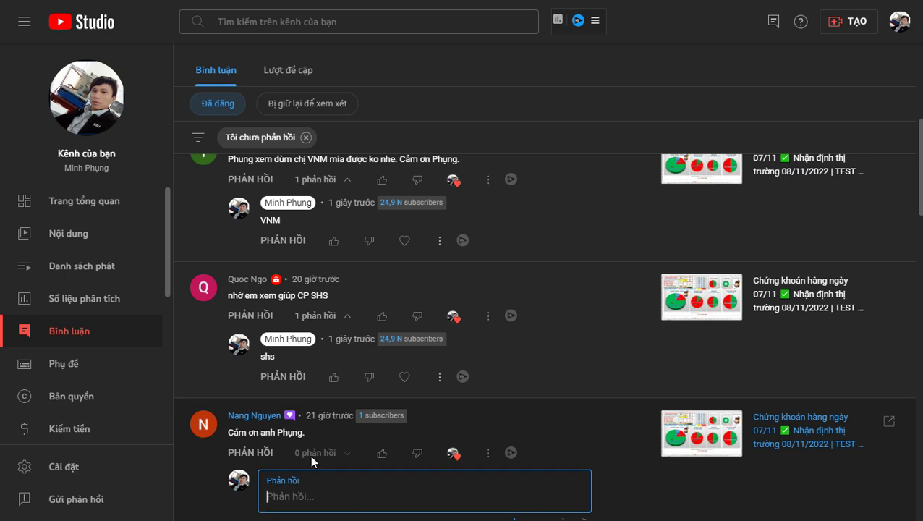
pyautogui.press('Escape')
# Scroll through the remaining comments, then switch to the Zalo VIP A-Z group chat.
pyautogui.scroll(3, 574, 287)
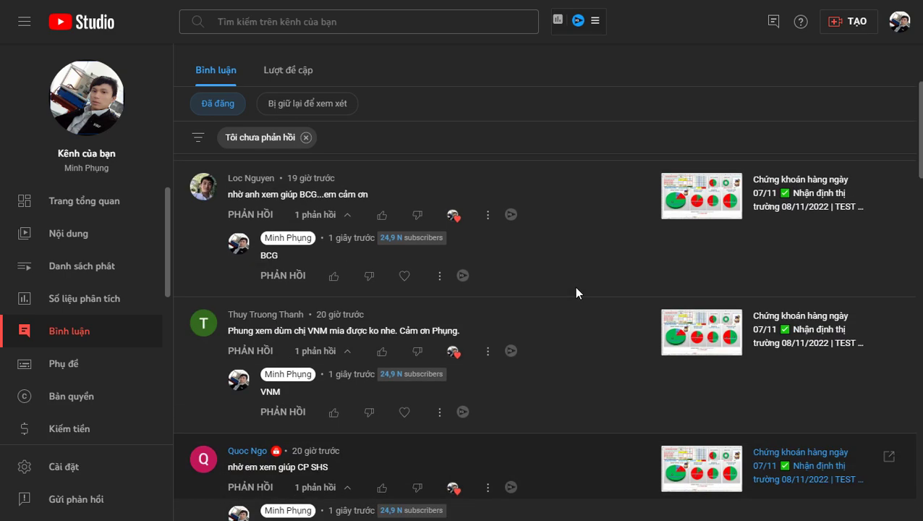
pyautogui.scroll(3, 574, 286)
pyautogui.scroll(-2, 573, 286)
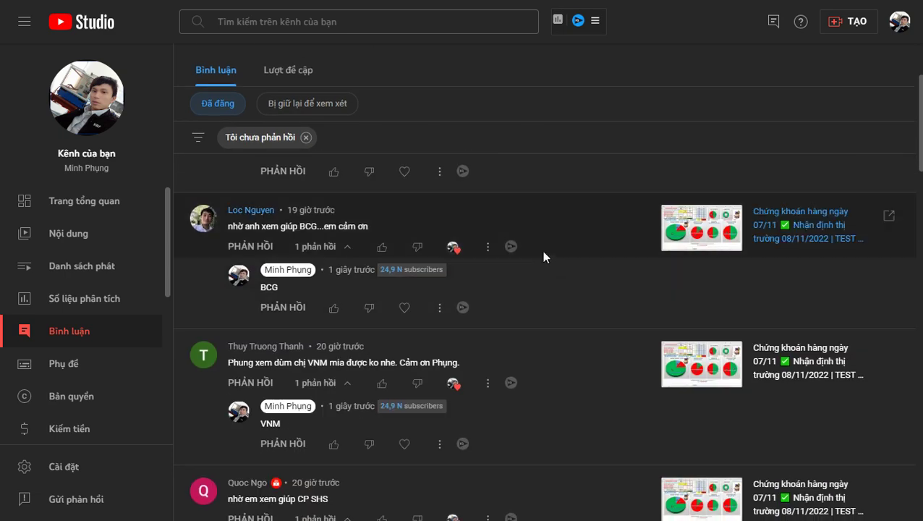
pyautogui.scroll(3, 549, 258)
pyautogui.scroll(-2, 506, 318)
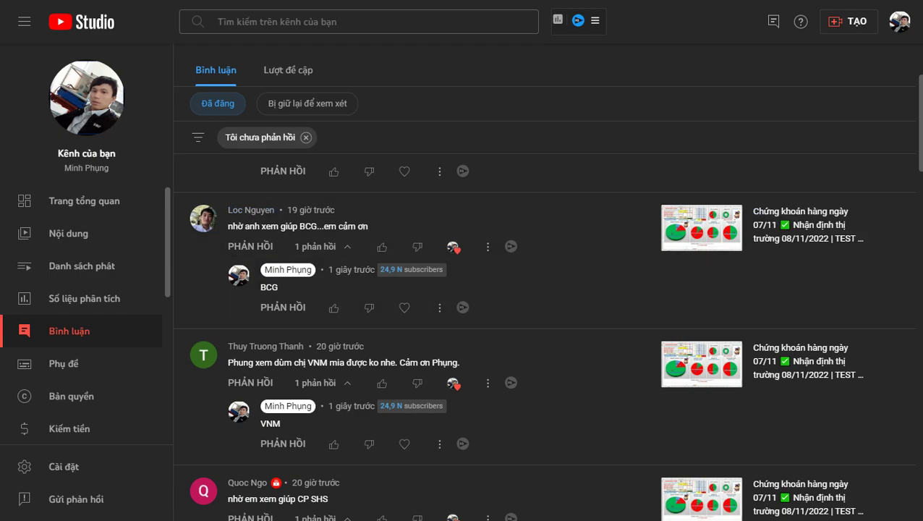
pyautogui.hotkey('alt', 'Tab')
pyautogui.scroll(1, 450, 252)
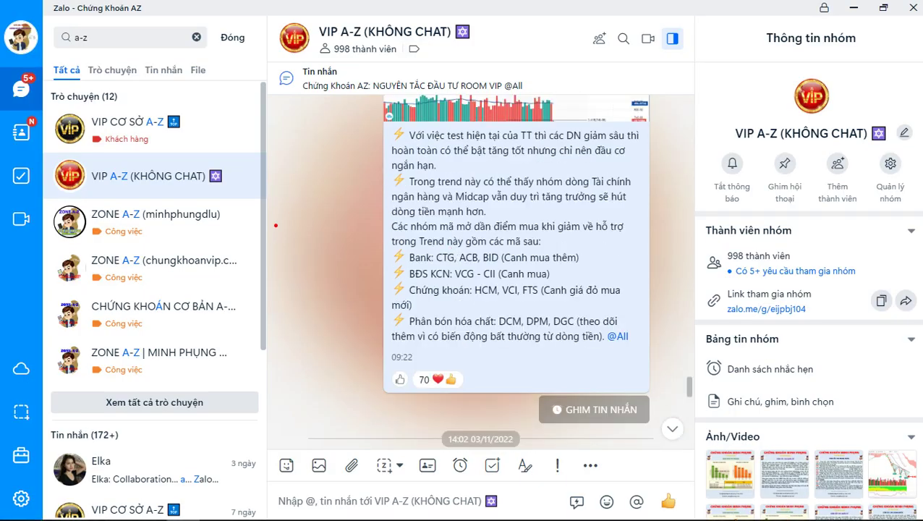
# Sketch and clear a temporary arrow and name label over the chat, then return to Excel.
pyautogui.moveTo(274, 233); pyautogui.dragTo(313, 187)
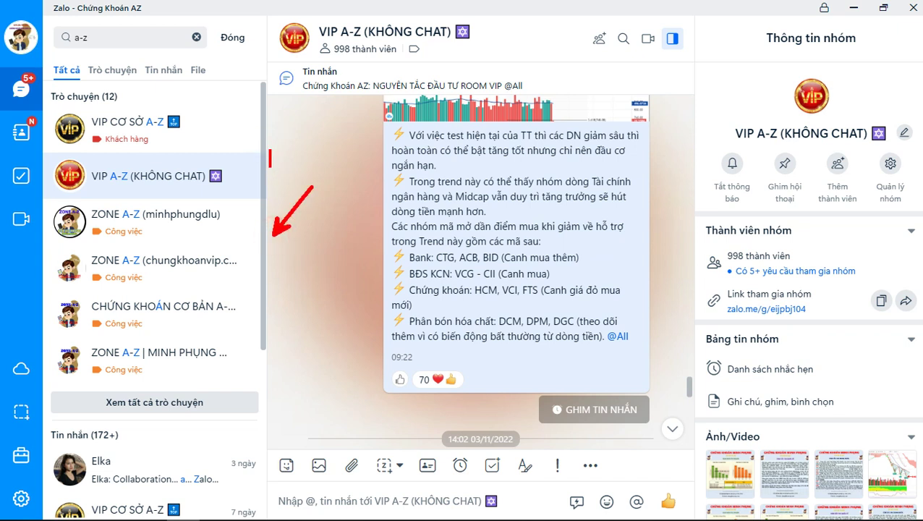
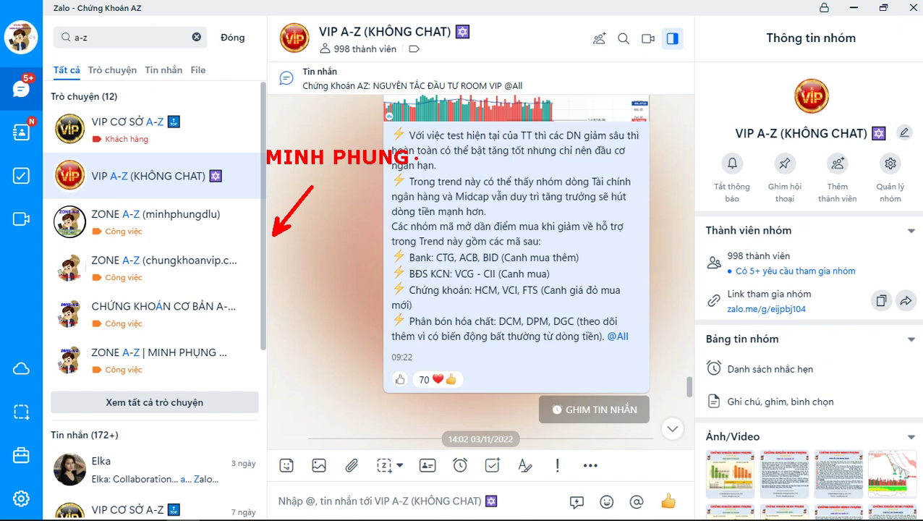
pyautogui.press('Escape')
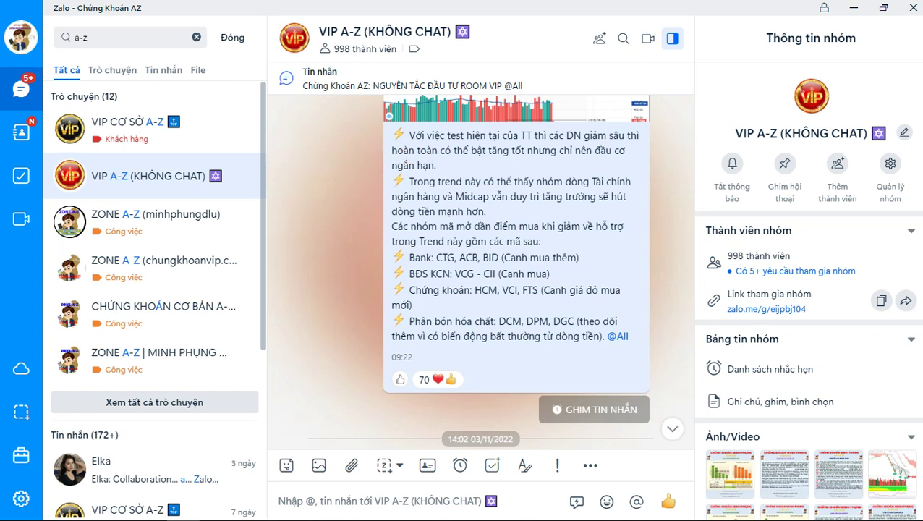
pyautogui.hotkey('alt', 'Tab')
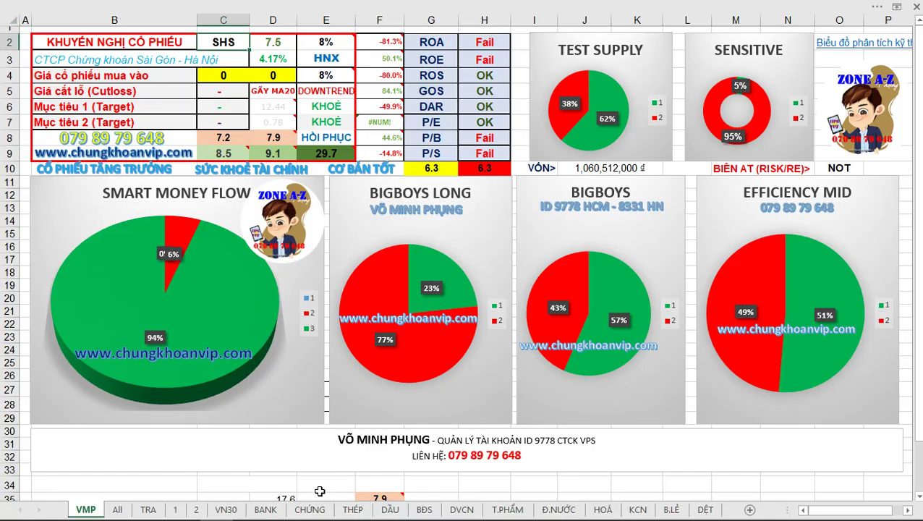
# Glance at the CHỨNG securities sheet and settle on the BANK bank-stock sheet.
pyautogui.click(269, 511)
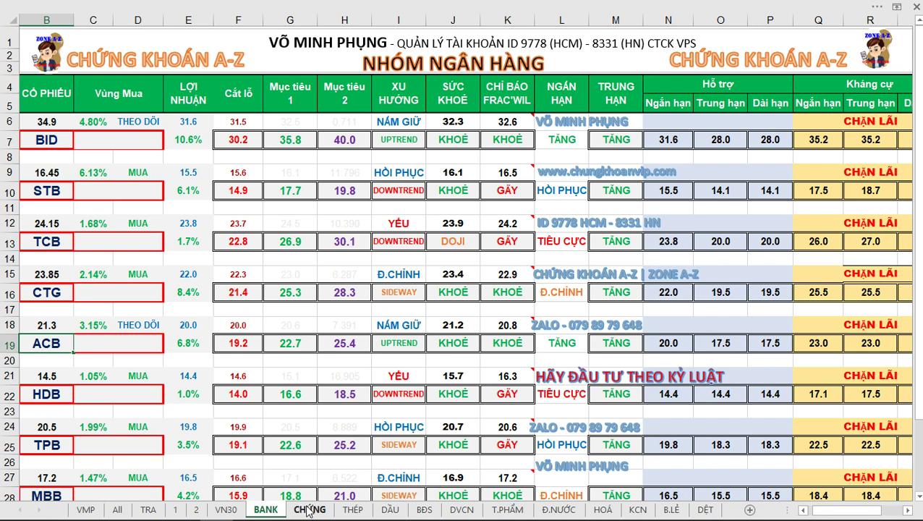
pyautogui.click(309, 510)
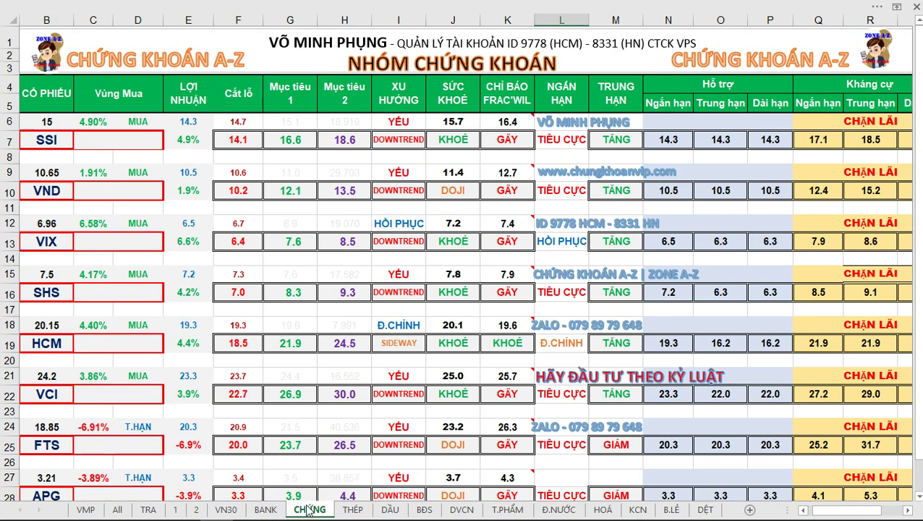
pyautogui.click(269, 509)
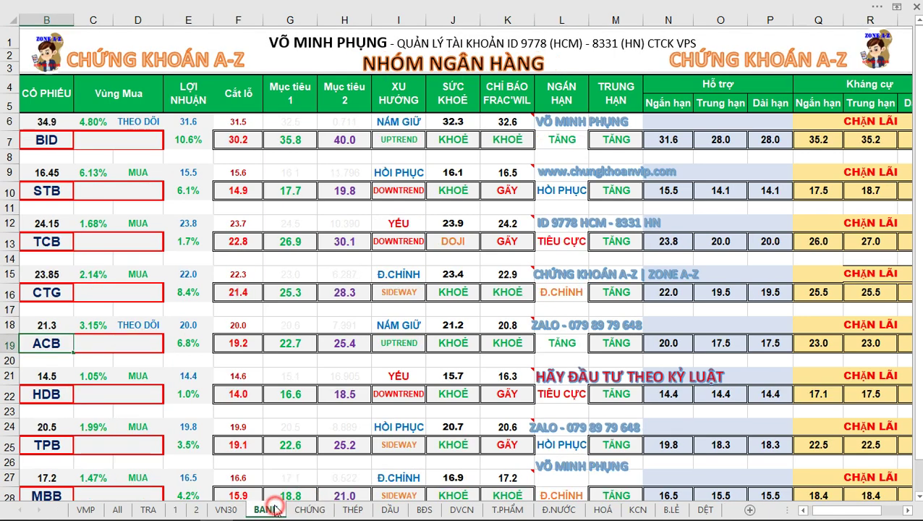